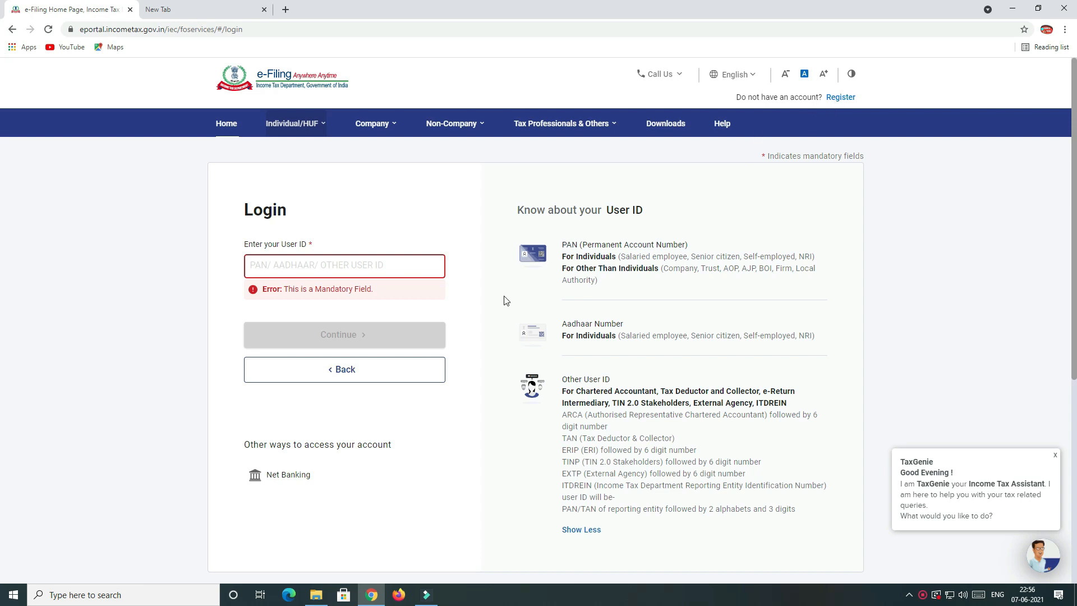
Enter the account's PAN as the user ID, re-entering it to clear the error, and continue.
left_click(265, 269)
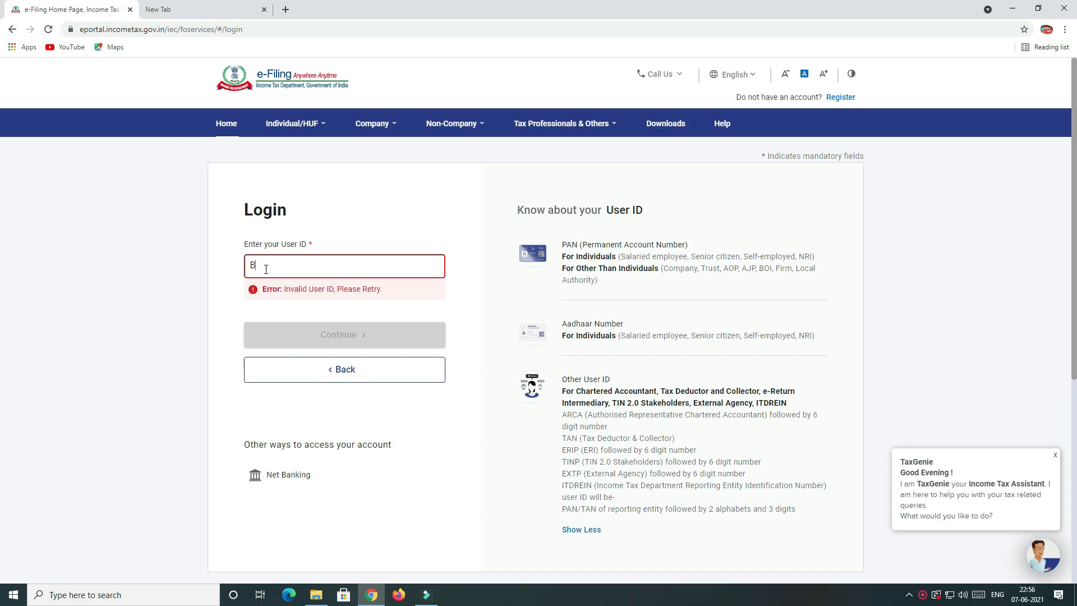
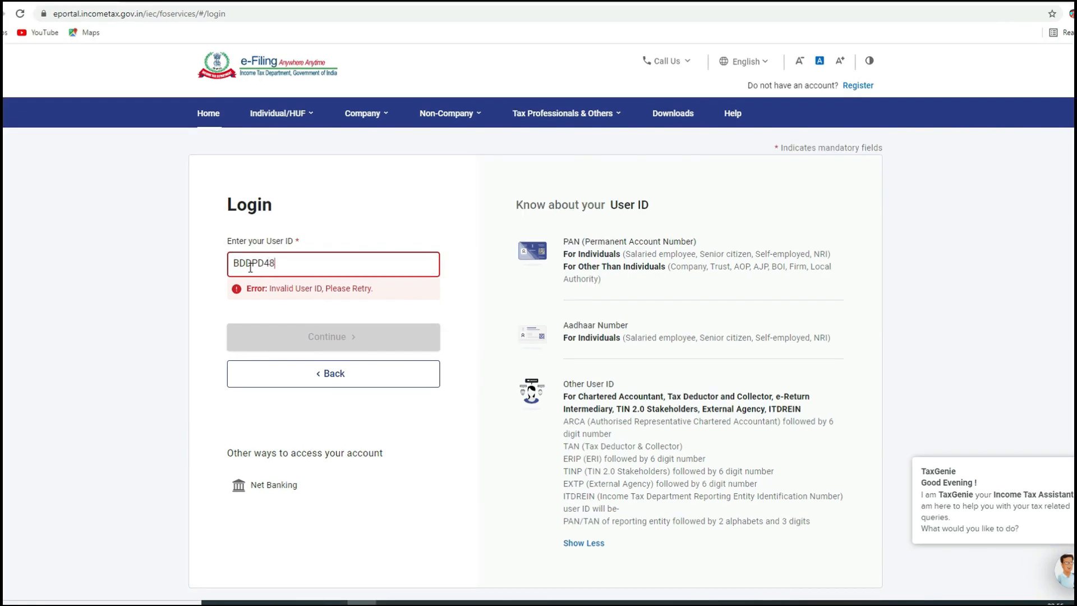
key("Tab")
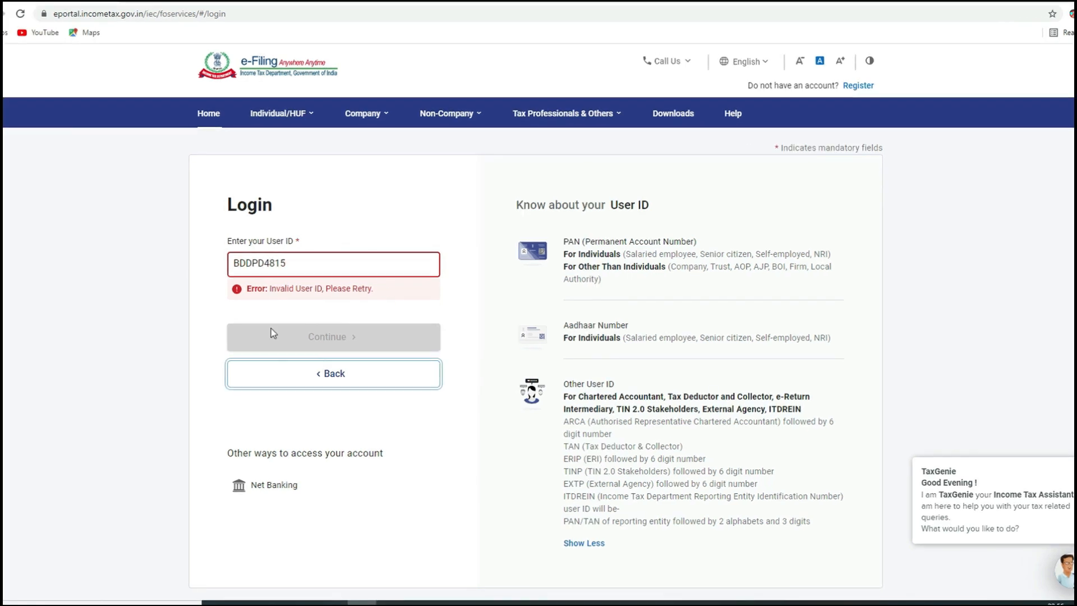
left_click(456, 447)
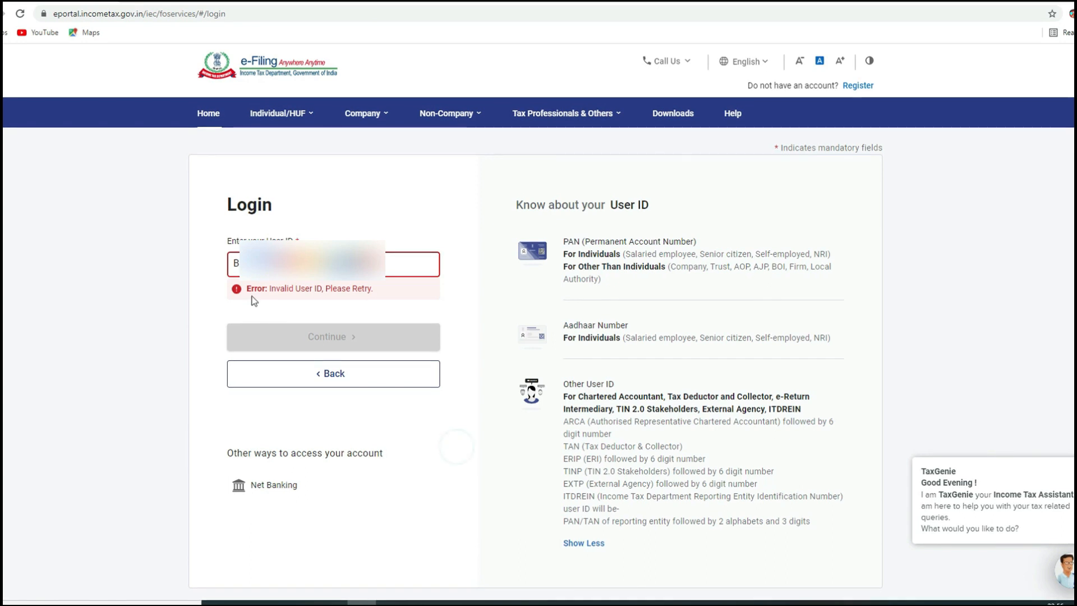
left_click_drag(263, 289, 310, 284)
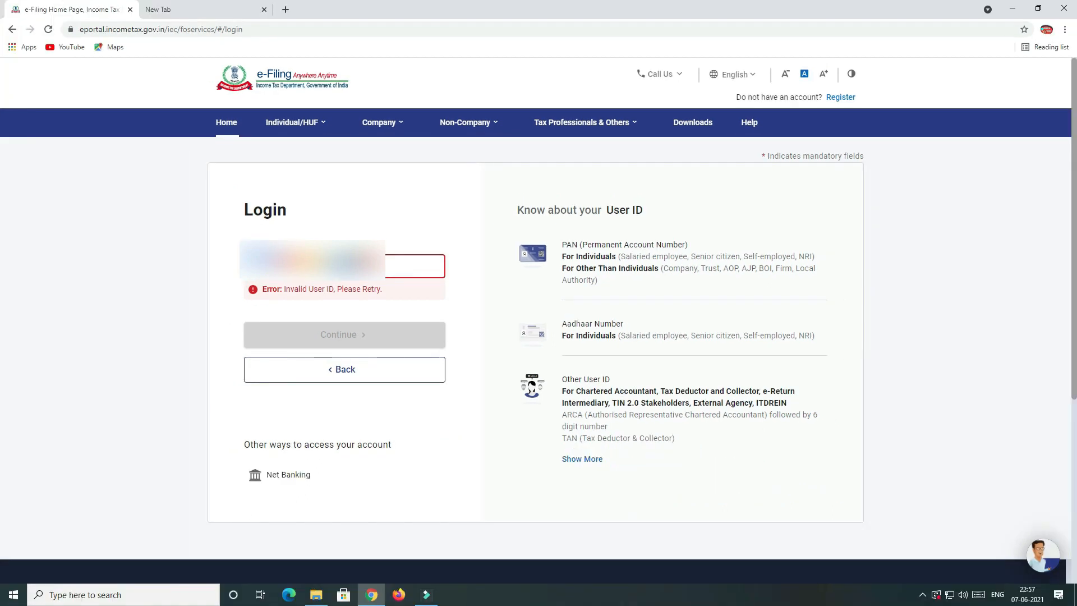
type("•")
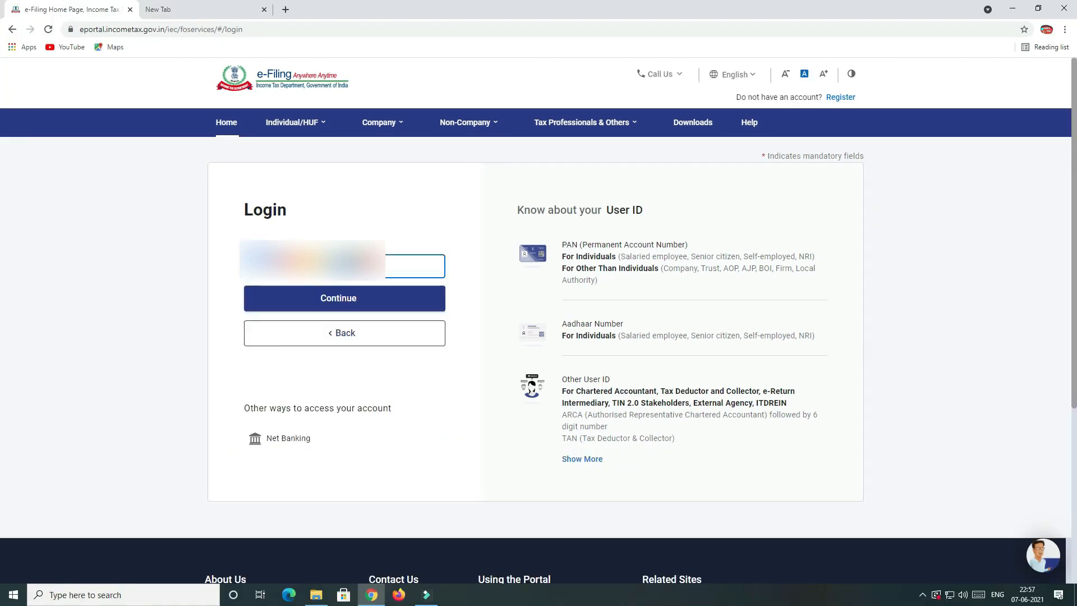
left_click(335, 300)
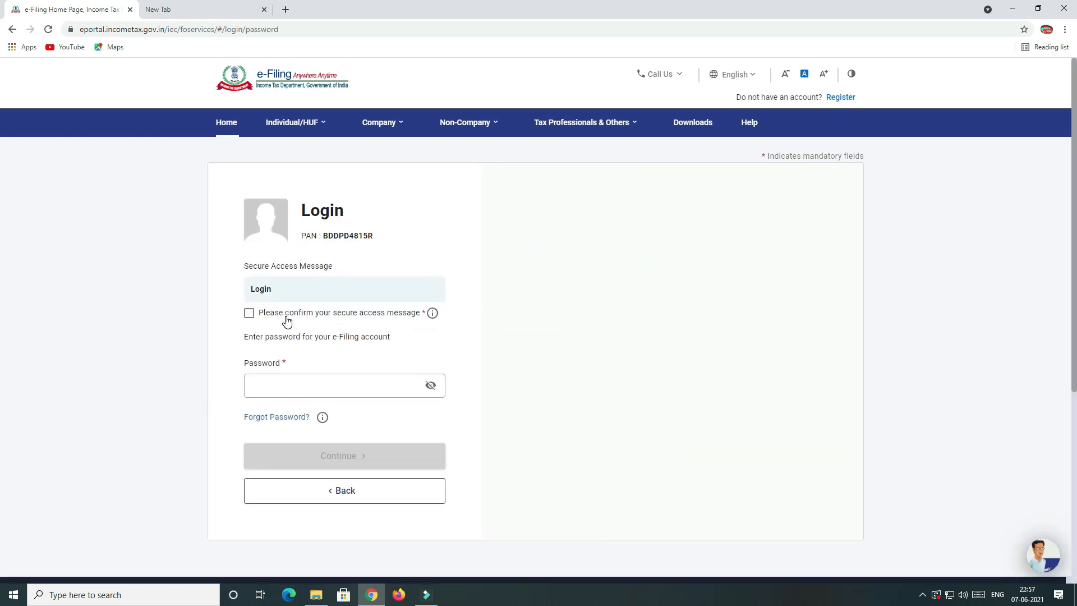
Confirm the secure access message and sign in with the account password.
left_click(250, 314)
left_click(278, 386)
type("•")
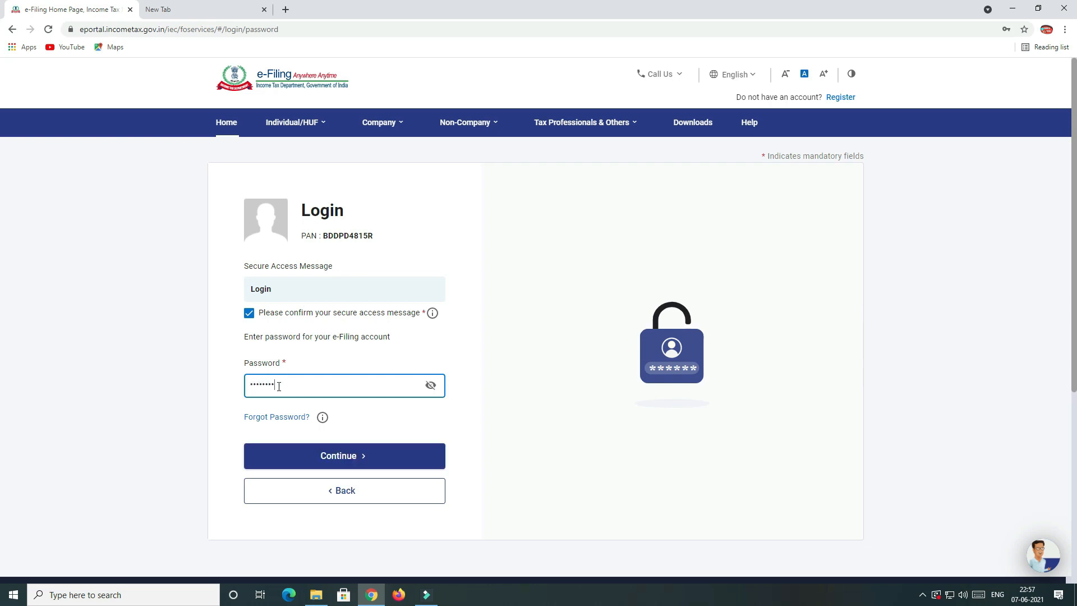
left_click(361, 452)
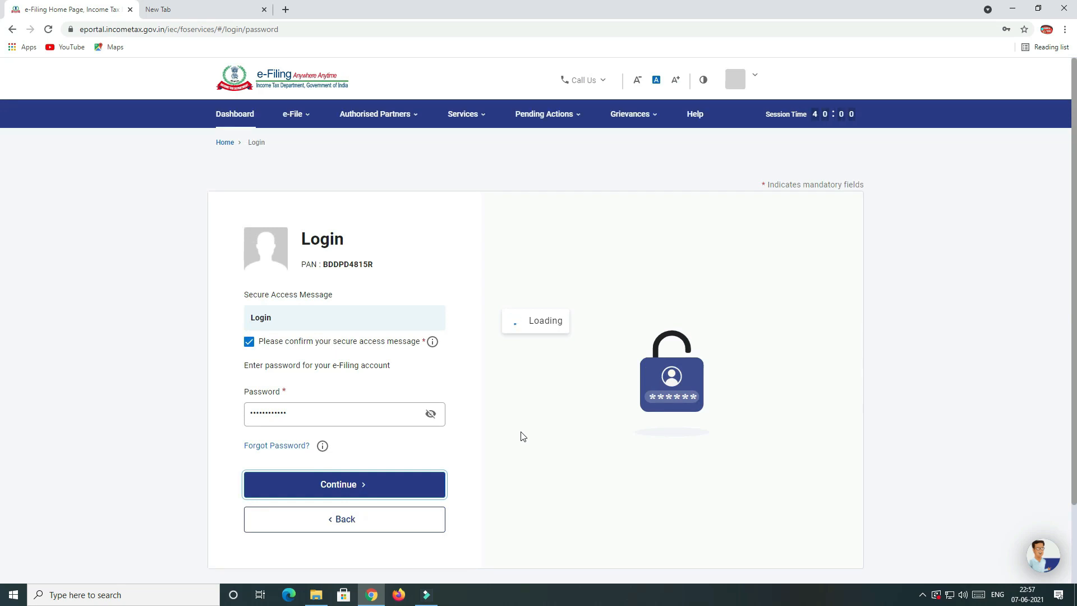
Decline Chrome's save-password prompt and review the welcome screen showing the 75% complete profile.
left_click(1005, 215)
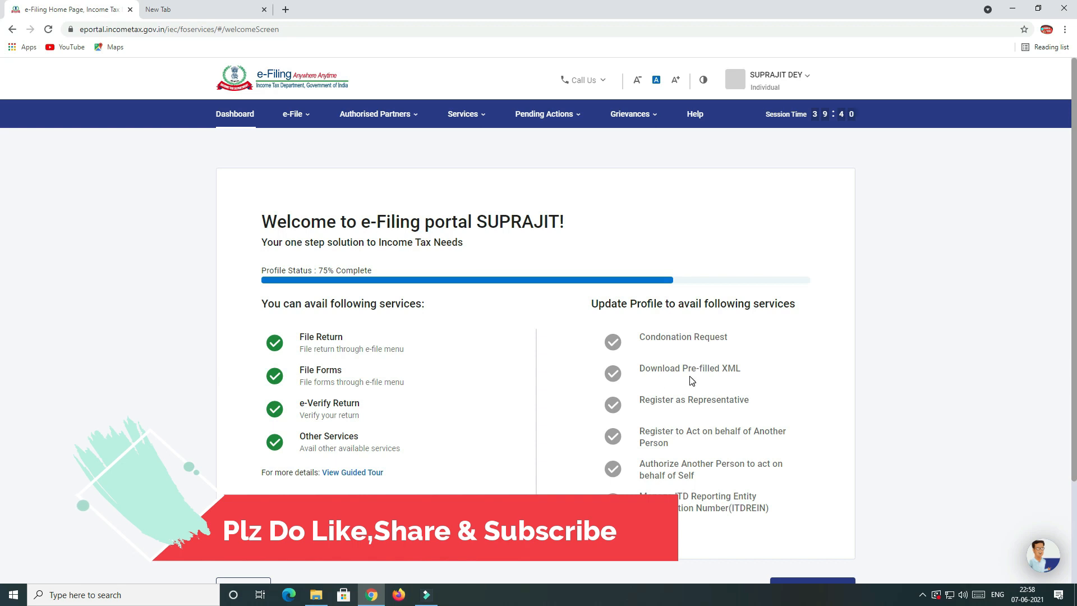
scroll(690, 380, "down", 2)
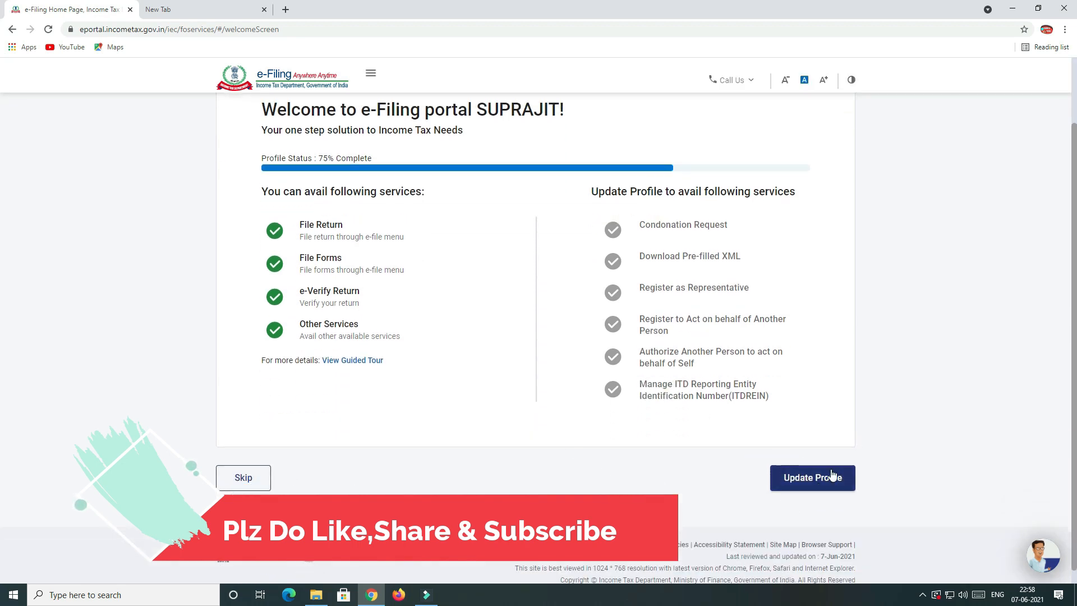
scroll(508, 359, "up", 2)
scroll(508, 367, "down", 2)
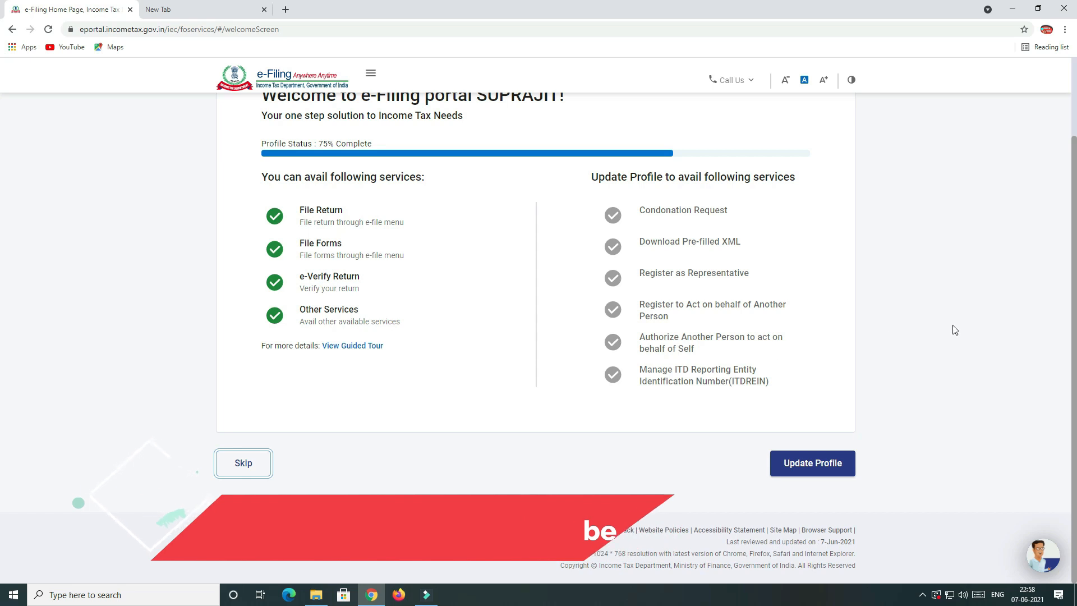
scroll(955, 330, "up", 2)
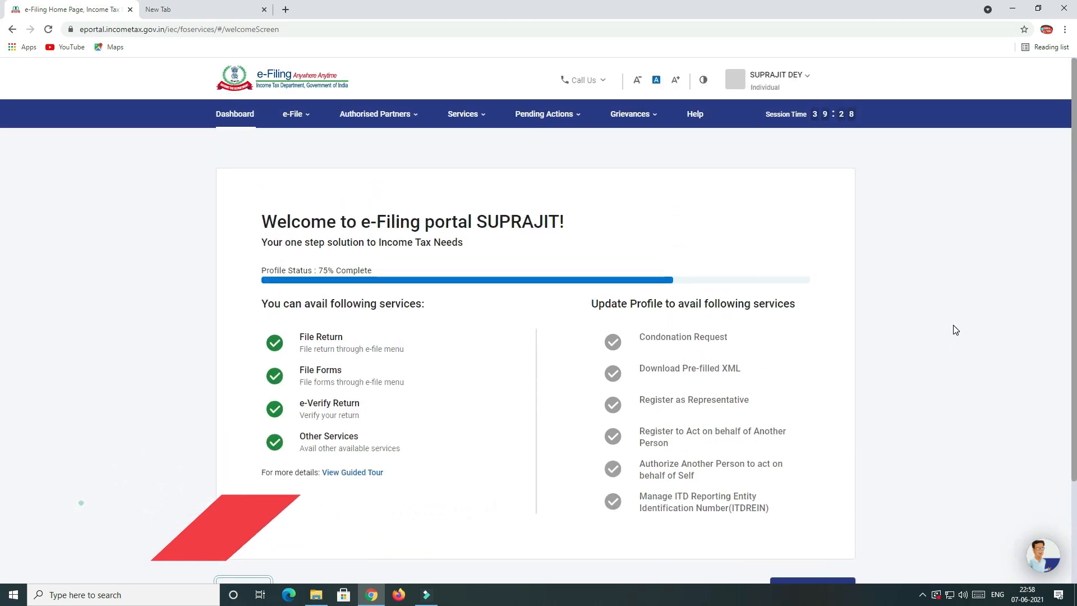
scroll(867, 347, "down", 2)
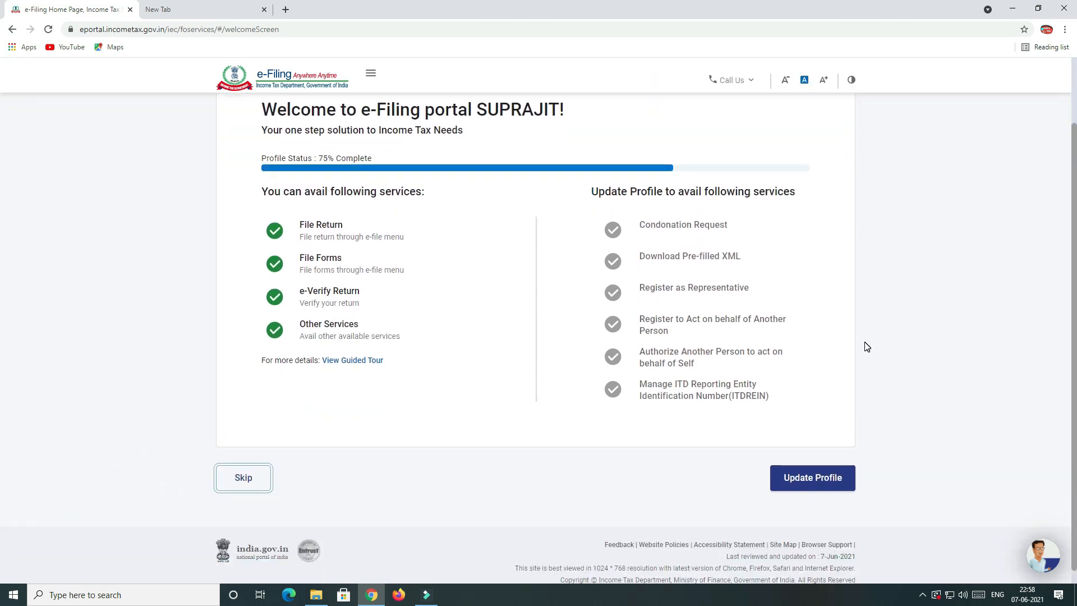
scroll(867, 347, "up", 2)
scroll(870, 350, "down", 2)
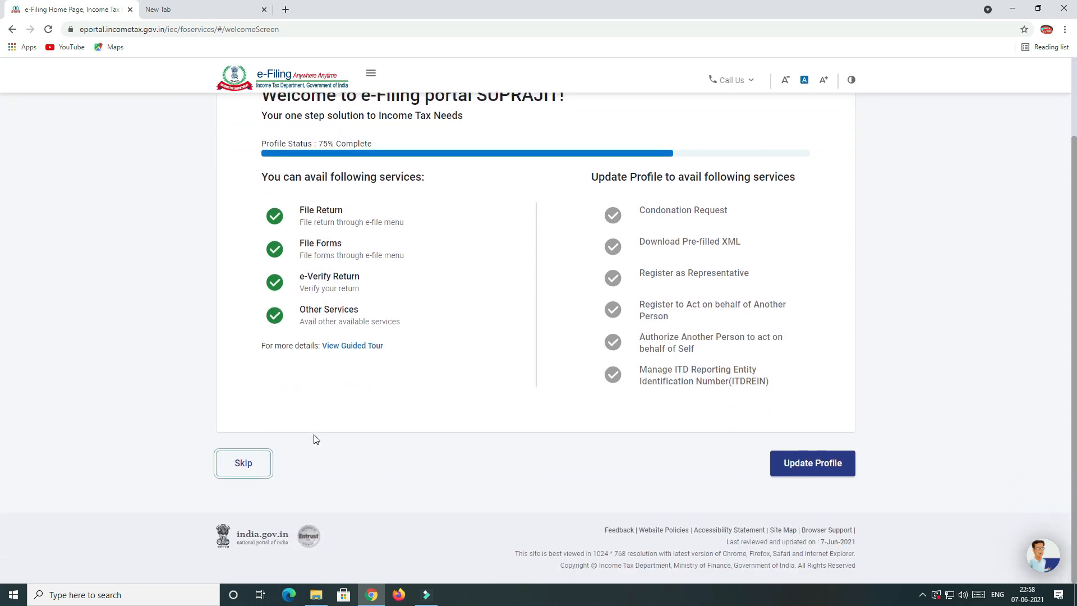
scroll(380, 428, "up", 1)
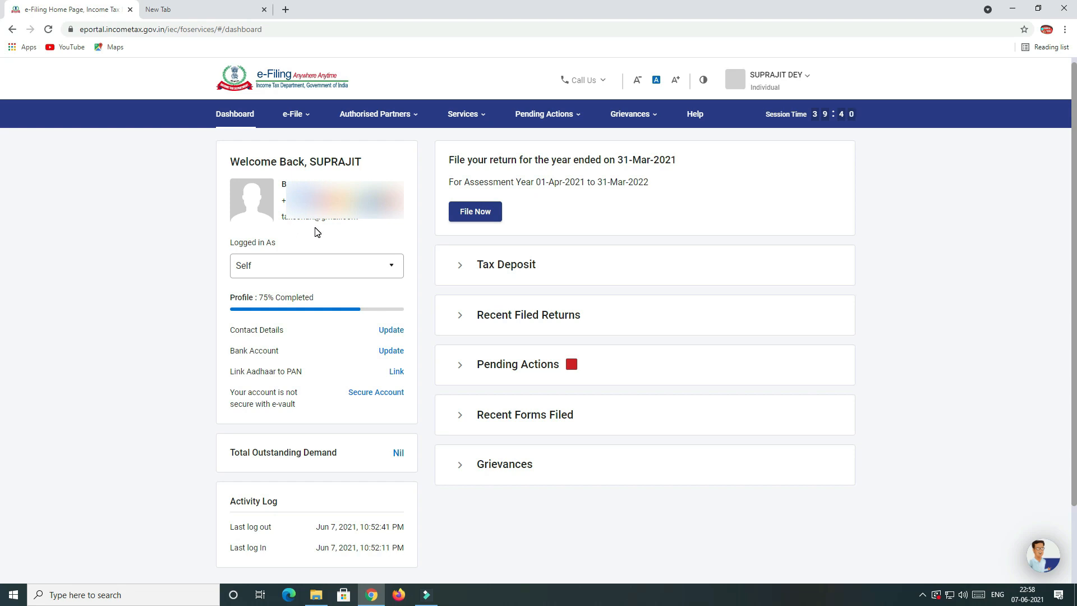
left_click(267, 269)
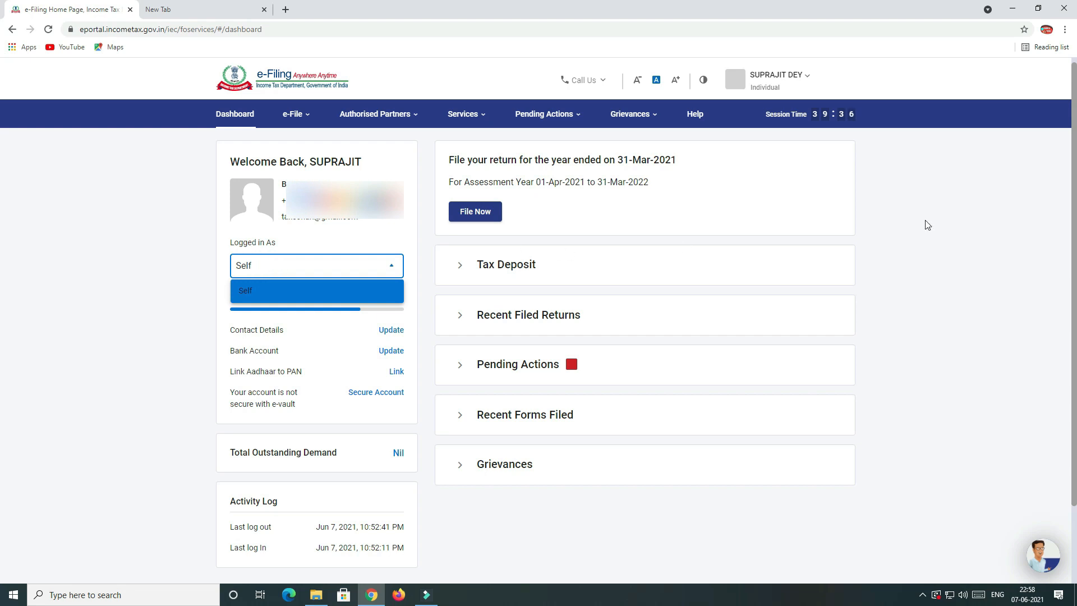
left_click(999, 212)
scroll(286, 340, "down", 1)
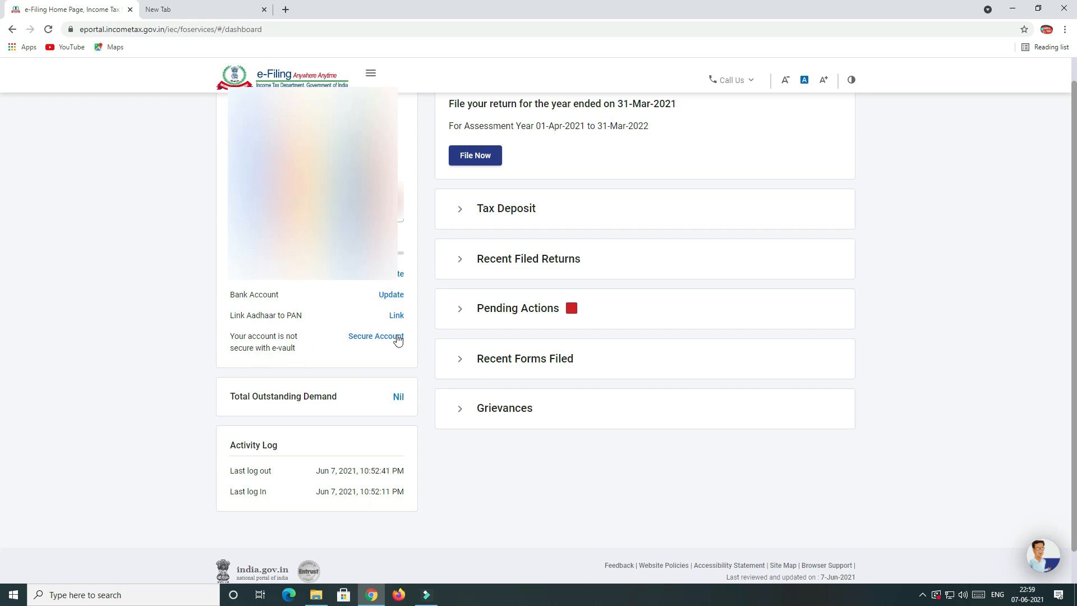
scroll(385, 364, "down", 1)
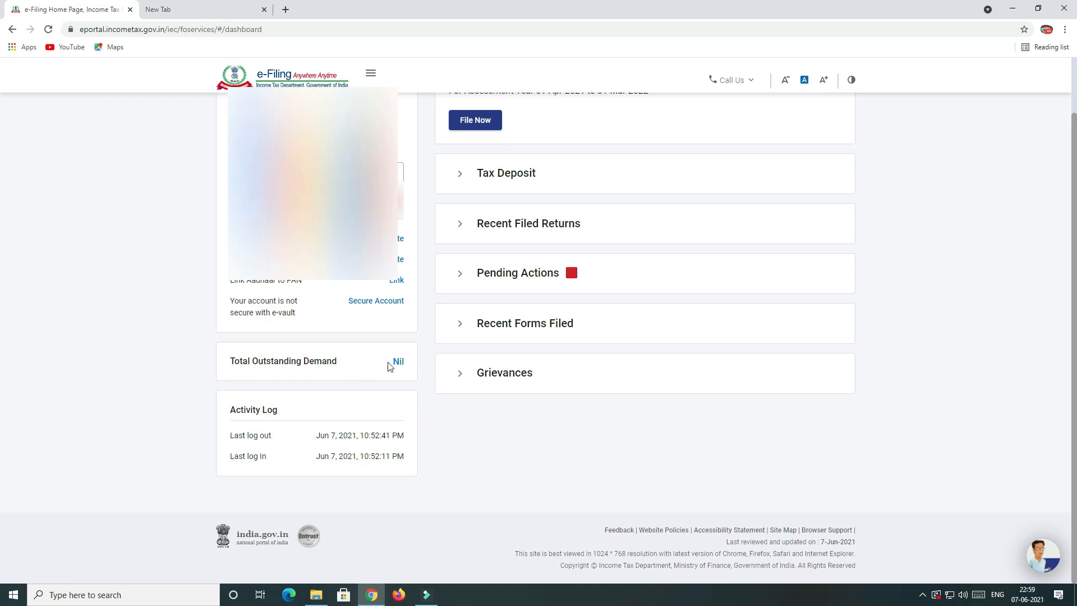
scroll(427, 413, "up", 2)
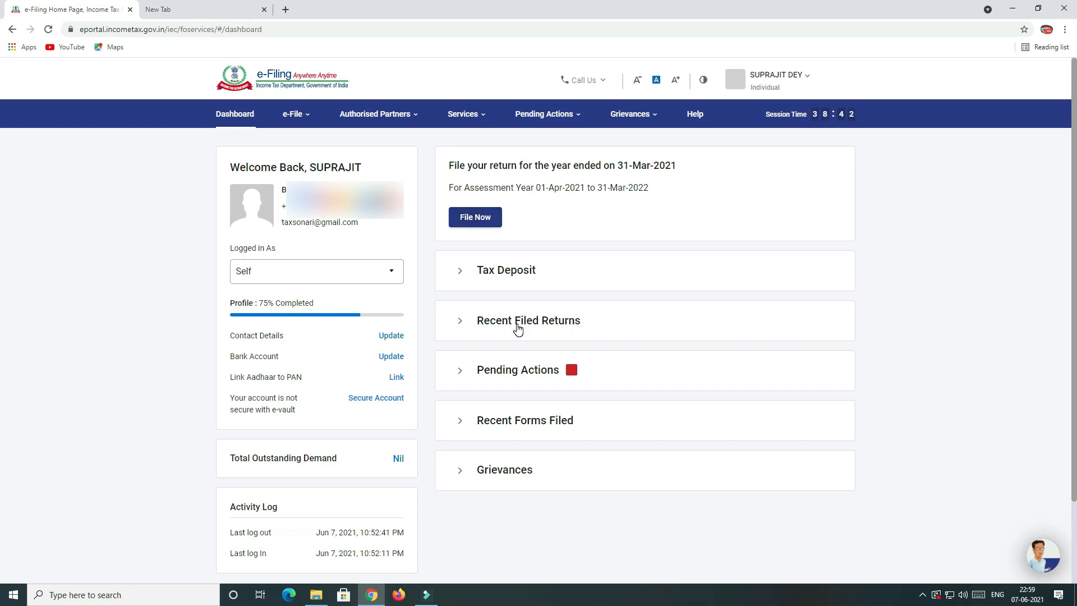
left_click(497, 273)
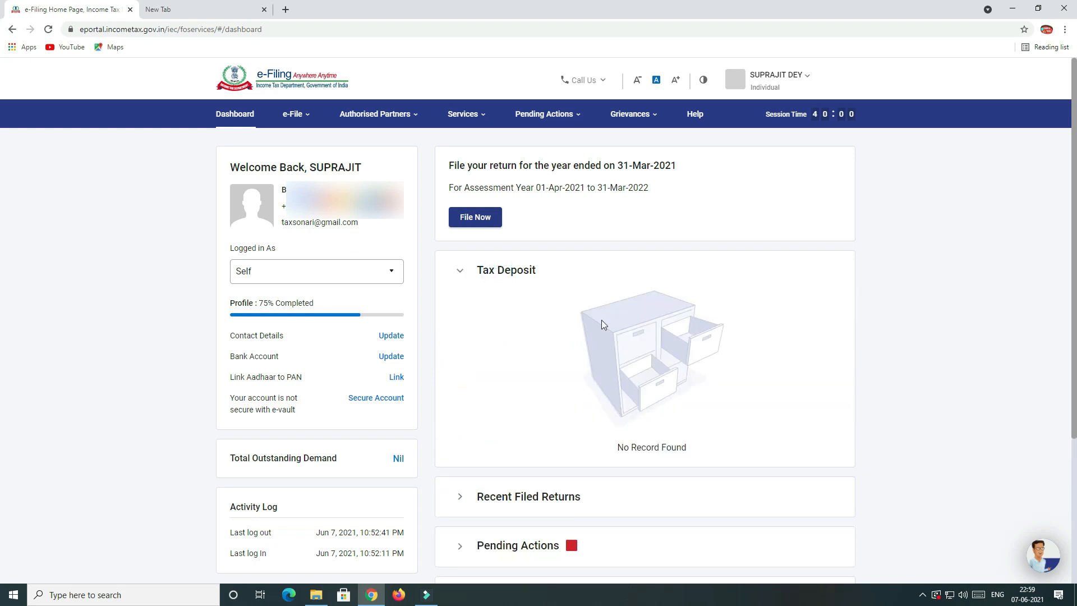
scroll(701, 427, "down", 1)
scroll(700, 428, "down", 1)
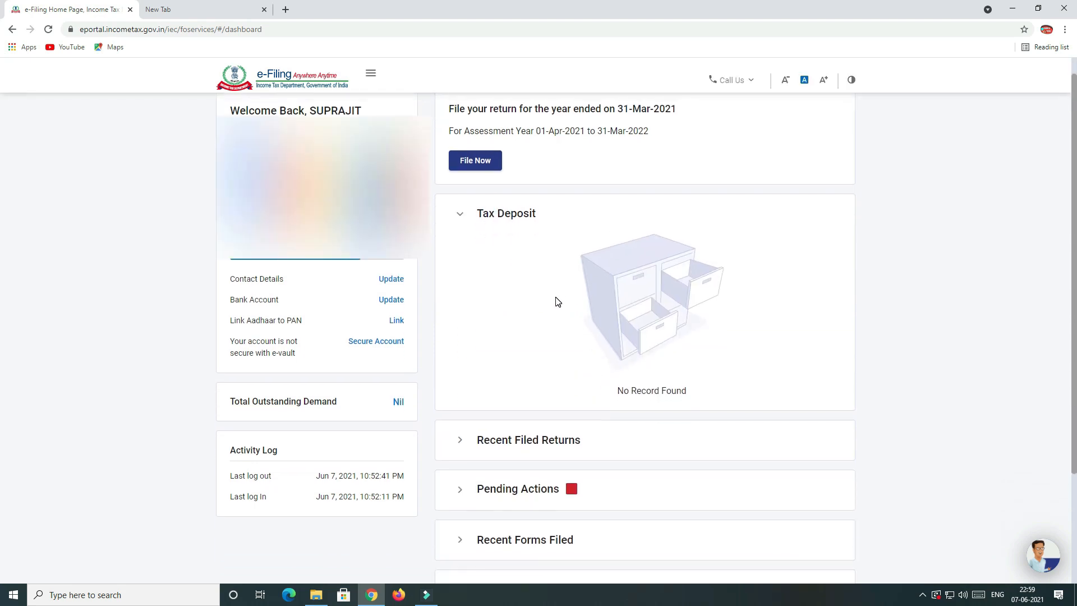
scroll(563, 314, "down", 2)
left_click(461, 328)
scroll(632, 352, "down", 2)
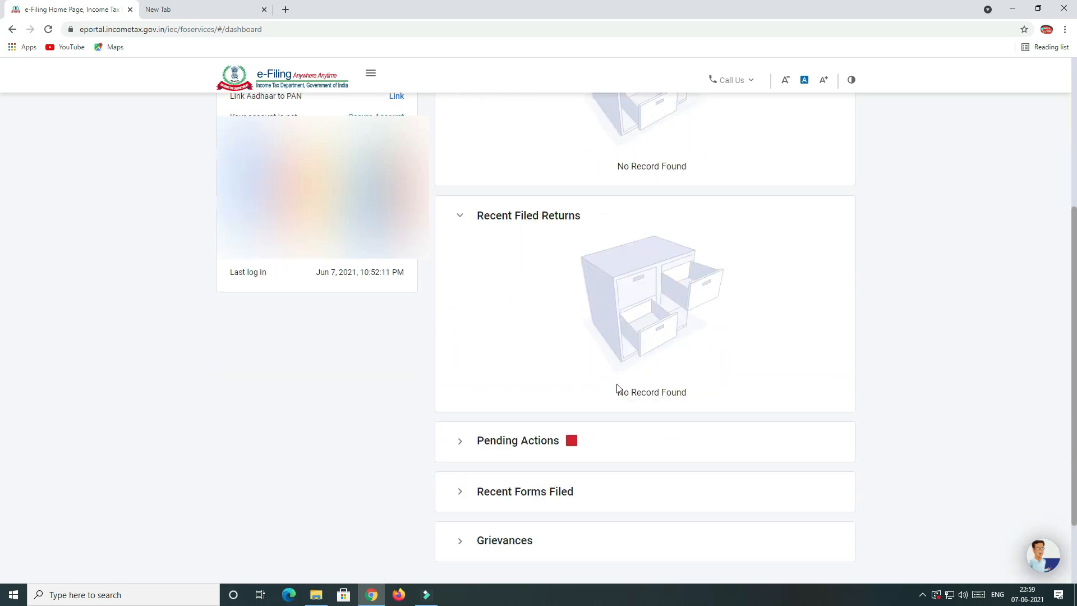
scroll(618, 388, "down", 2)
left_click(544, 349)
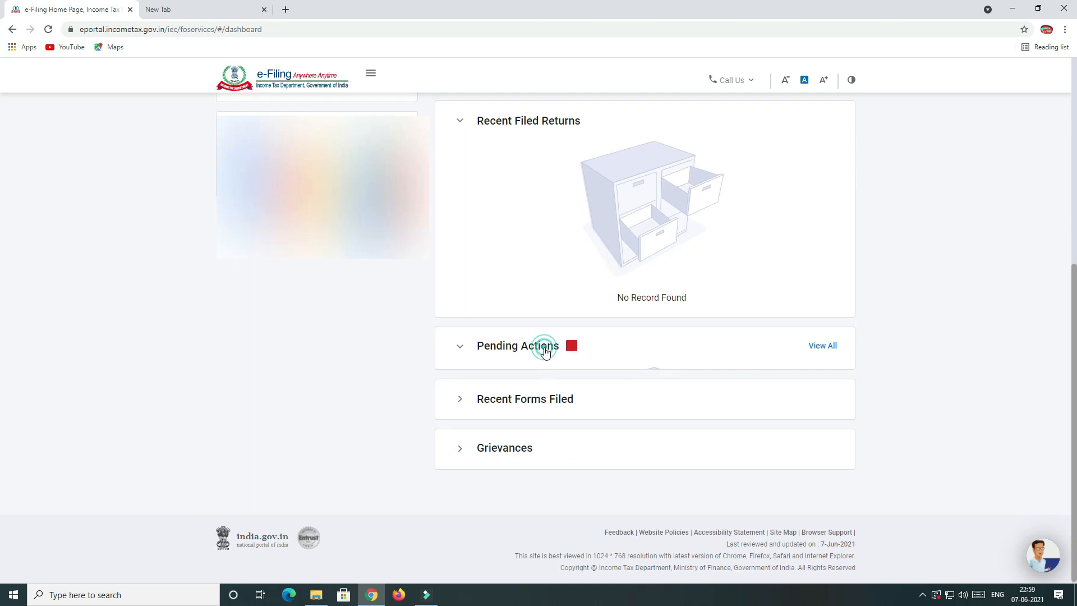
scroll(642, 373, "down", 2)
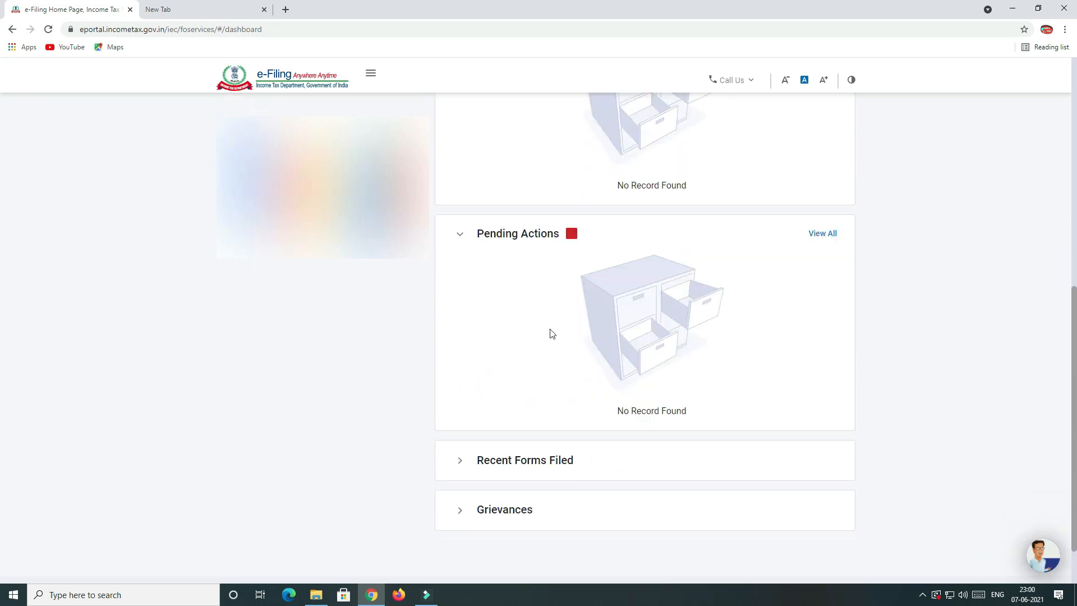
scroll(549, 332, "down", 1)
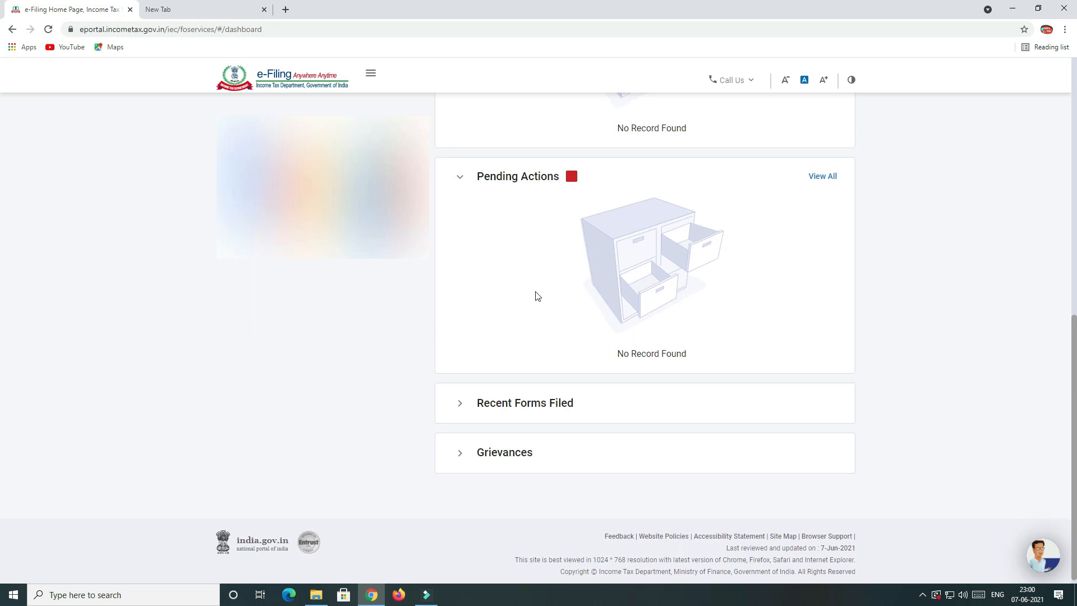
left_click(528, 403)
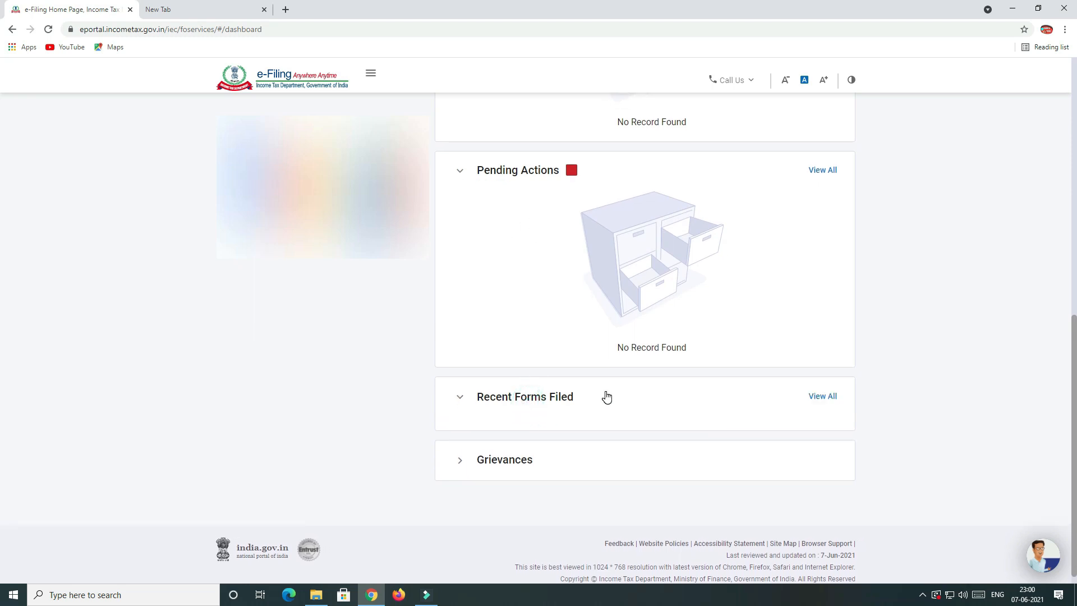
left_click(830, 382)
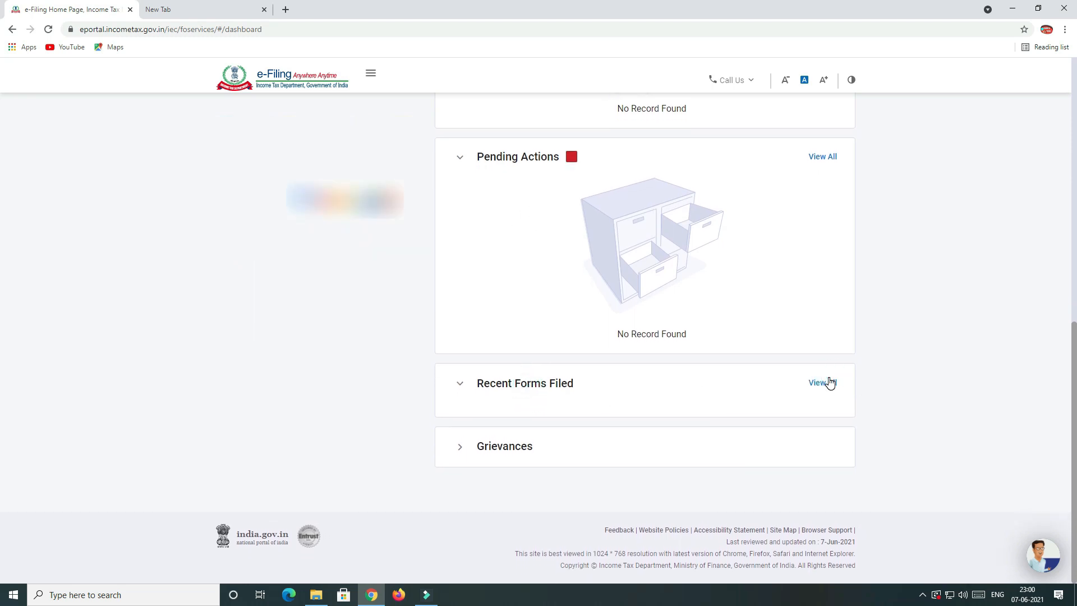
left_click(827, 386)
scroll(622, 437, "up", 10)
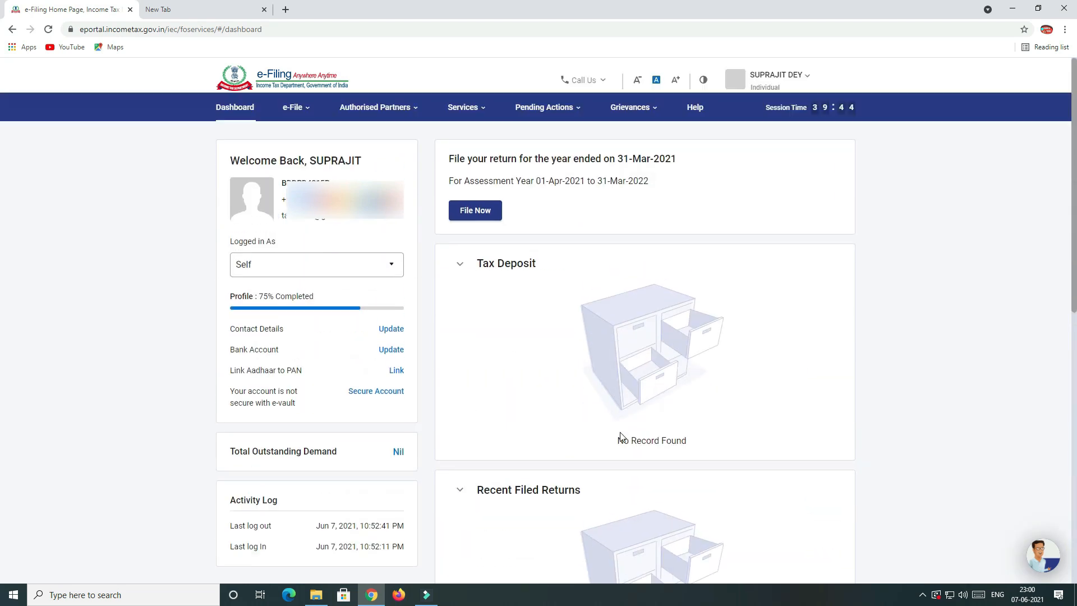
left_click(478, 220)
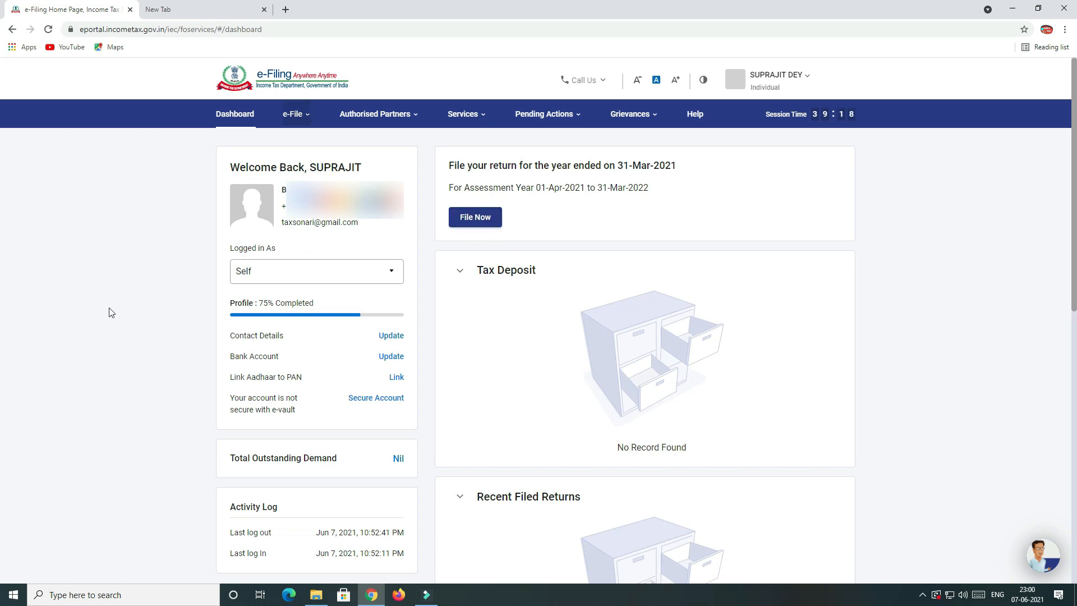
left_click(292, 114)
Open File Income Tax Return from the e-File menu.
mouse_move(310, 115)
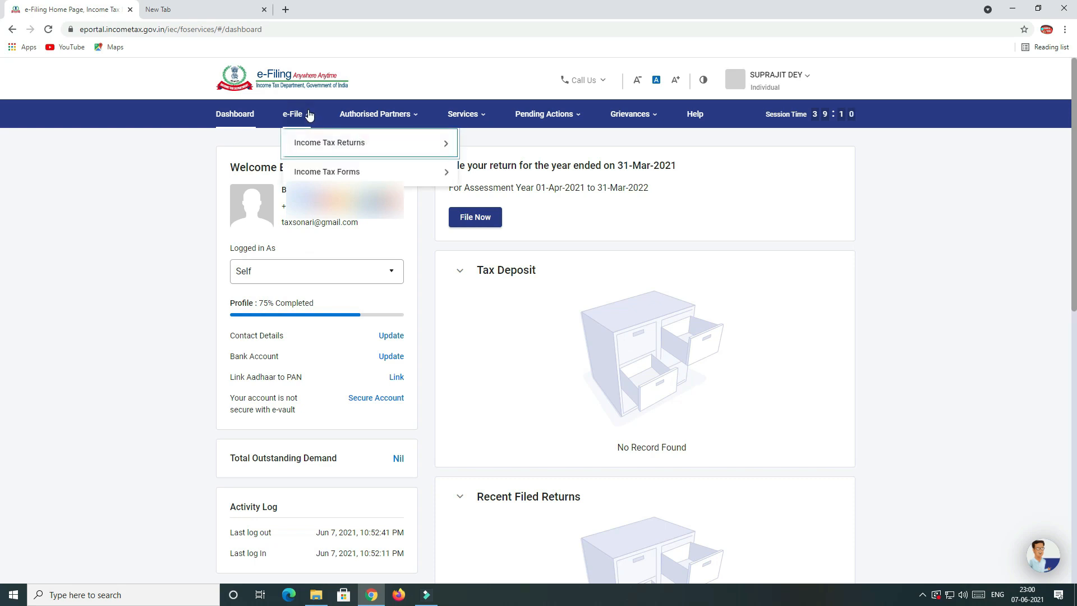
mouse_move(303, 141)
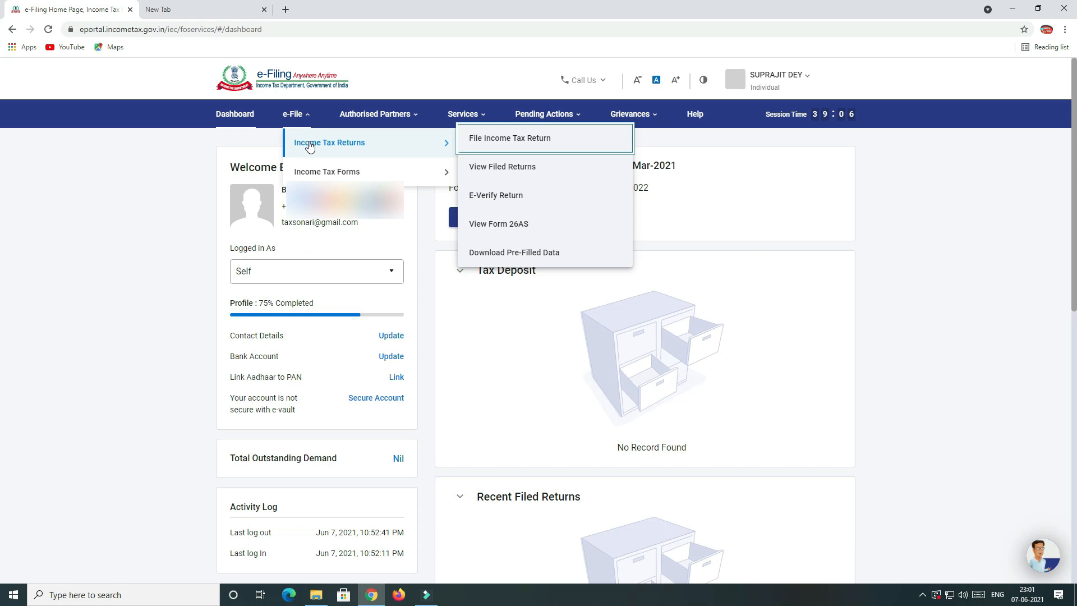
left_click(341, 150)
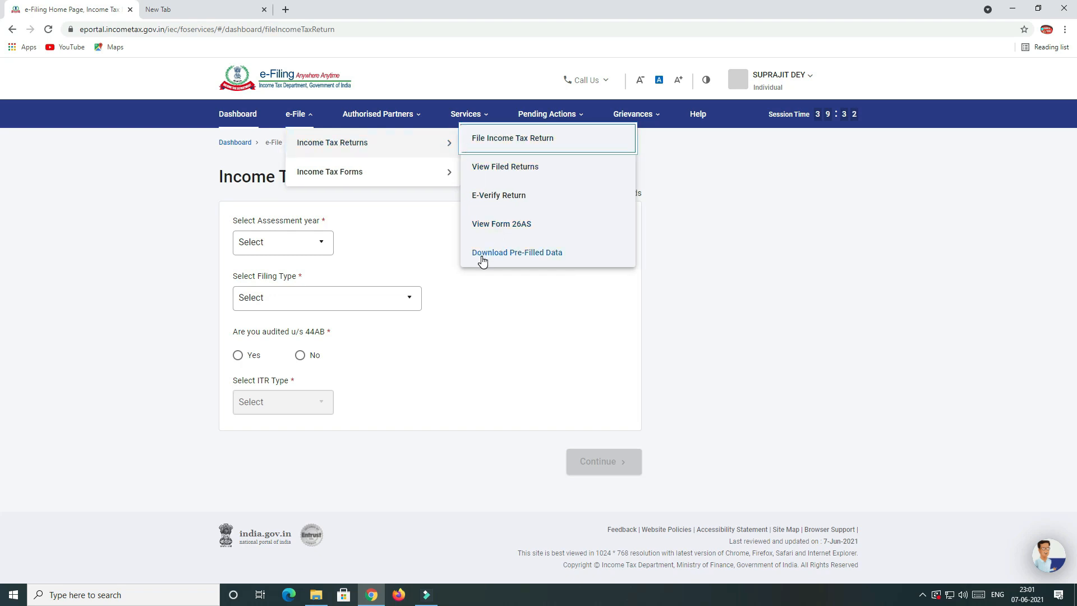
Go to e-File > Income Tax Forms > View Filed Forms, which lists no filed forms.
mouse_move(404, 176)
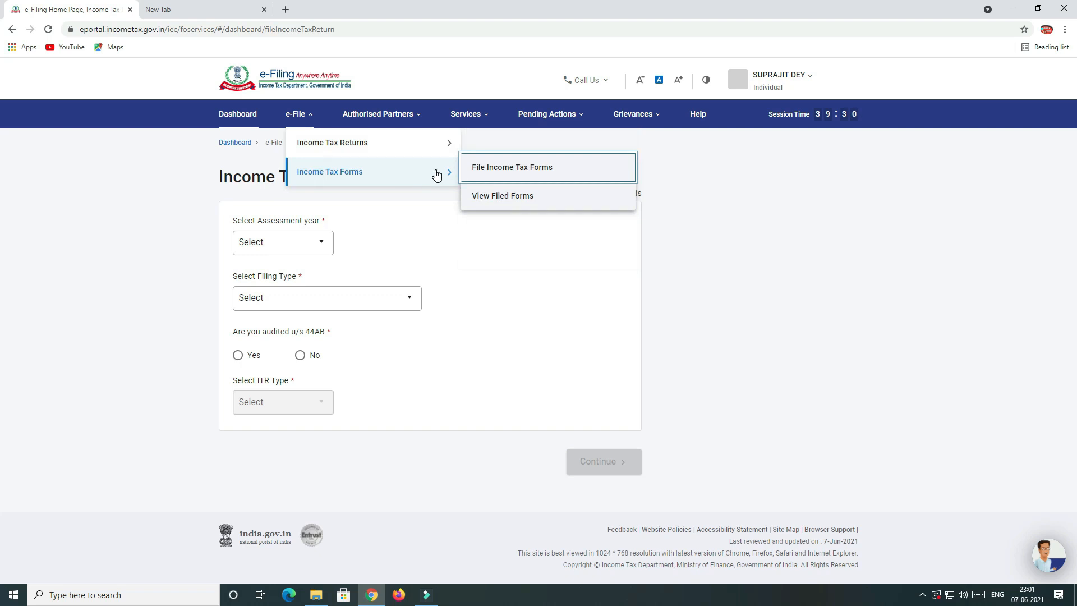
left_click(523, 175)
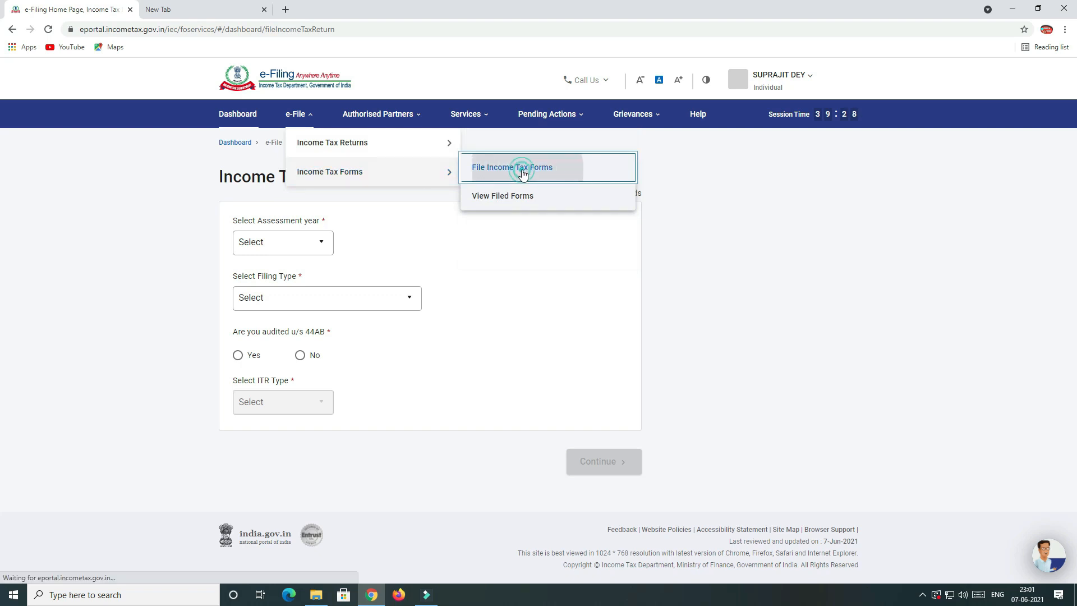
mouse_move(309, 120)
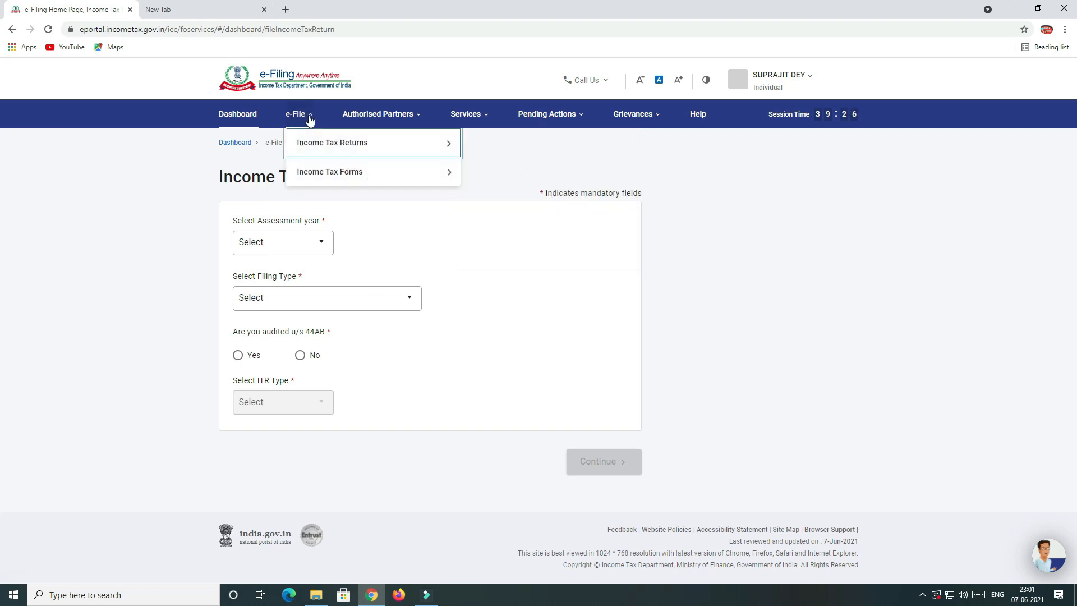
mouse_move(325, 173)
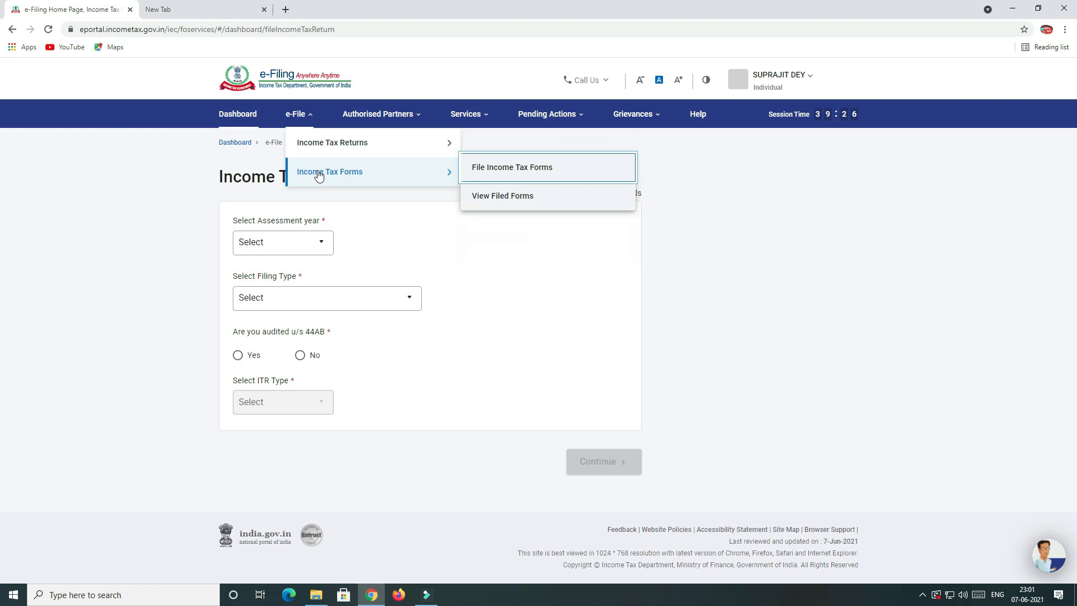
left_click(496, 197)
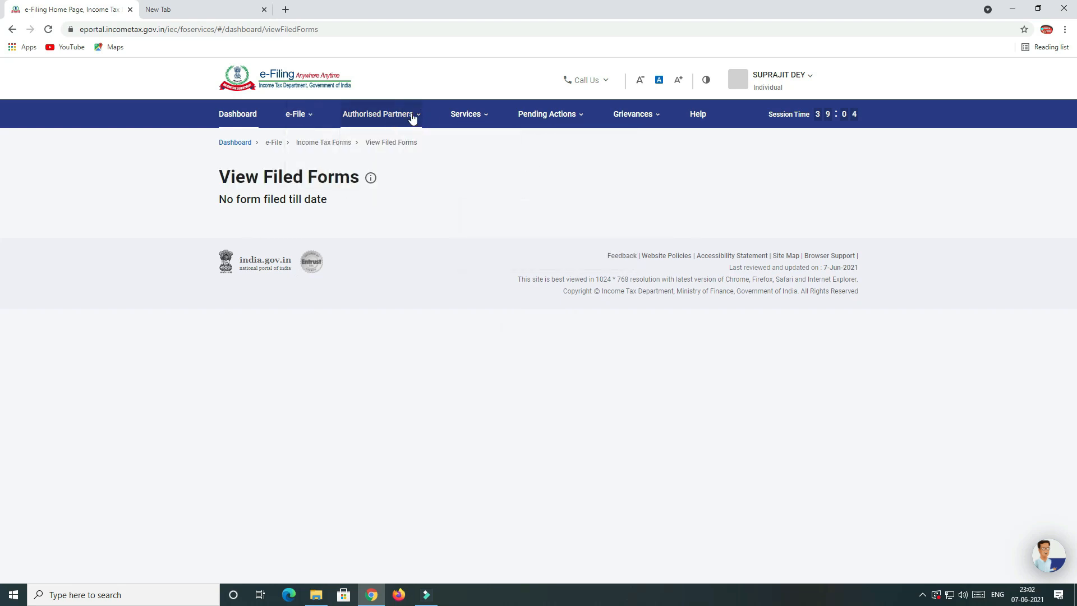
Browse the Authorised Partners, Services, Pending Actions and Grievances menus, then return to the Dashboard.
left_click(412, 116)
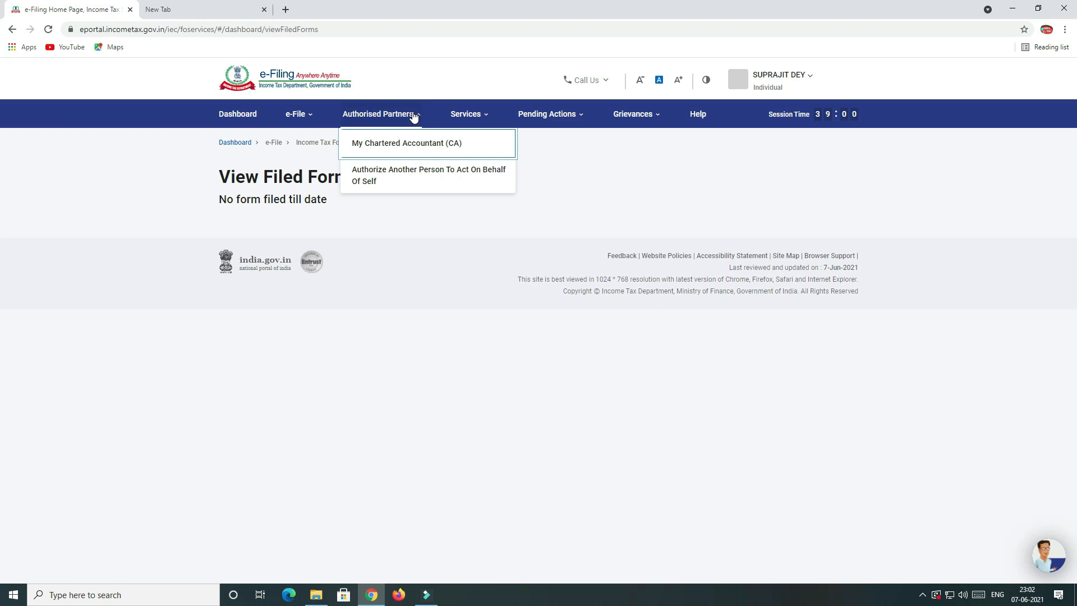
left_click(480, 118)
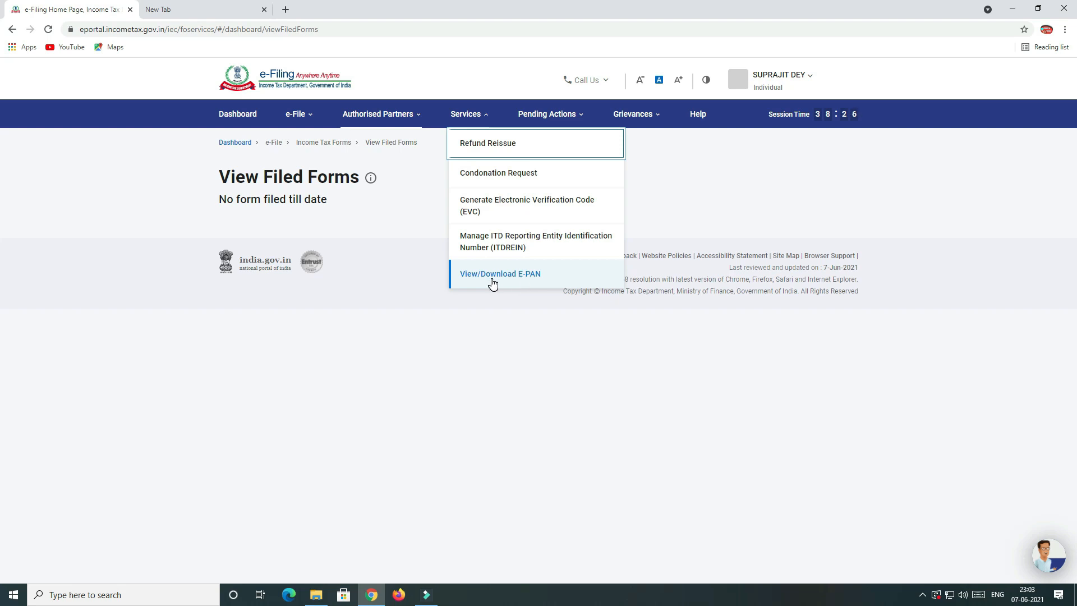
left_click(578, 119)
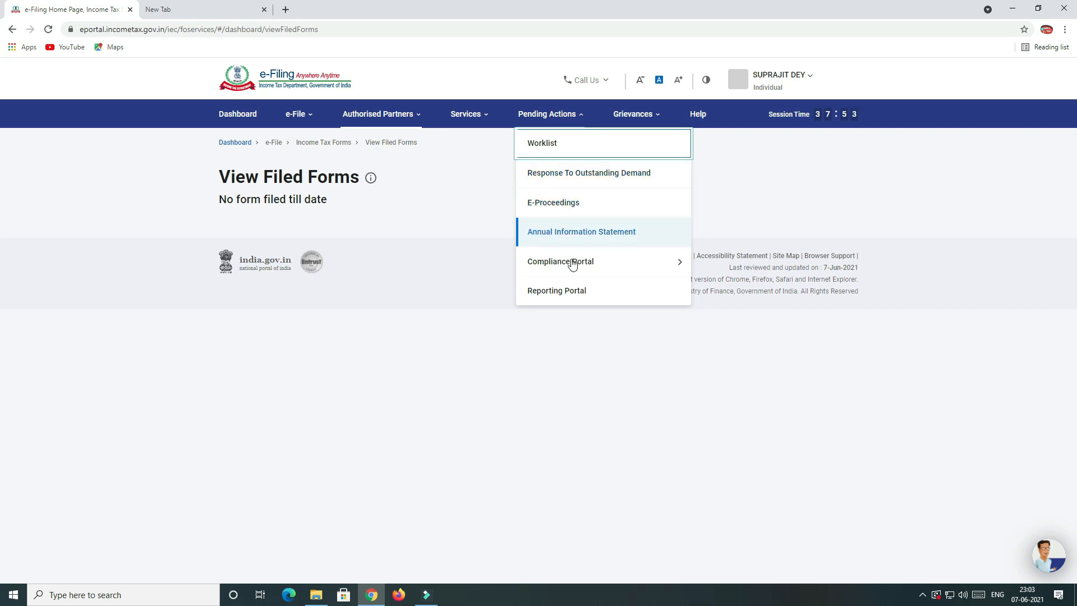
mouse_move(571, 262)
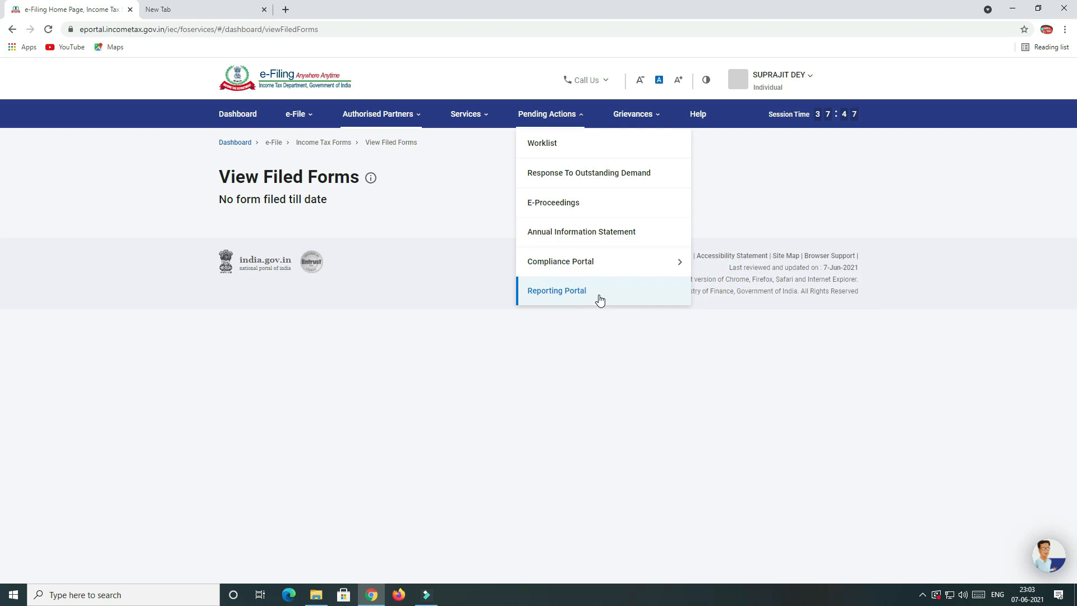
left_click(654, 113)
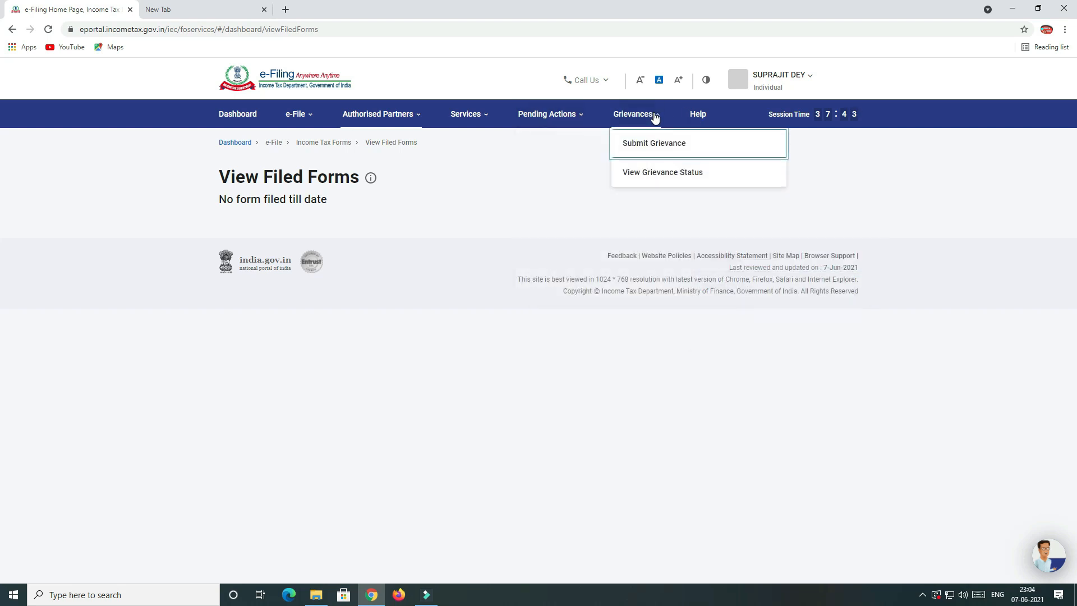
left_click(225, 144)
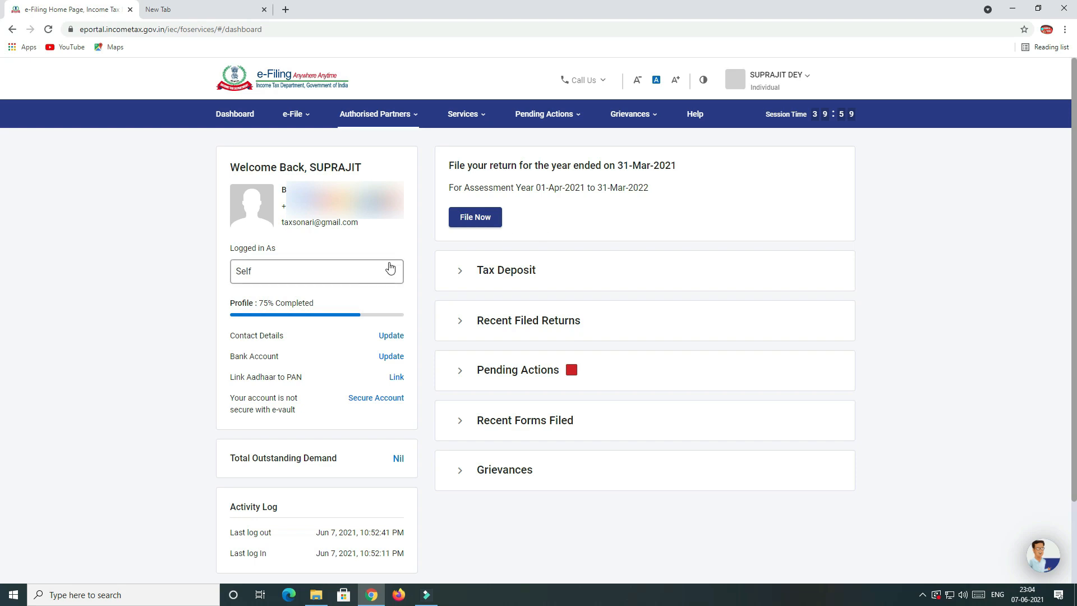
Start filing the return with assessment year 2021-22 (Current A.Y.) selected.
left_click(471, 221)
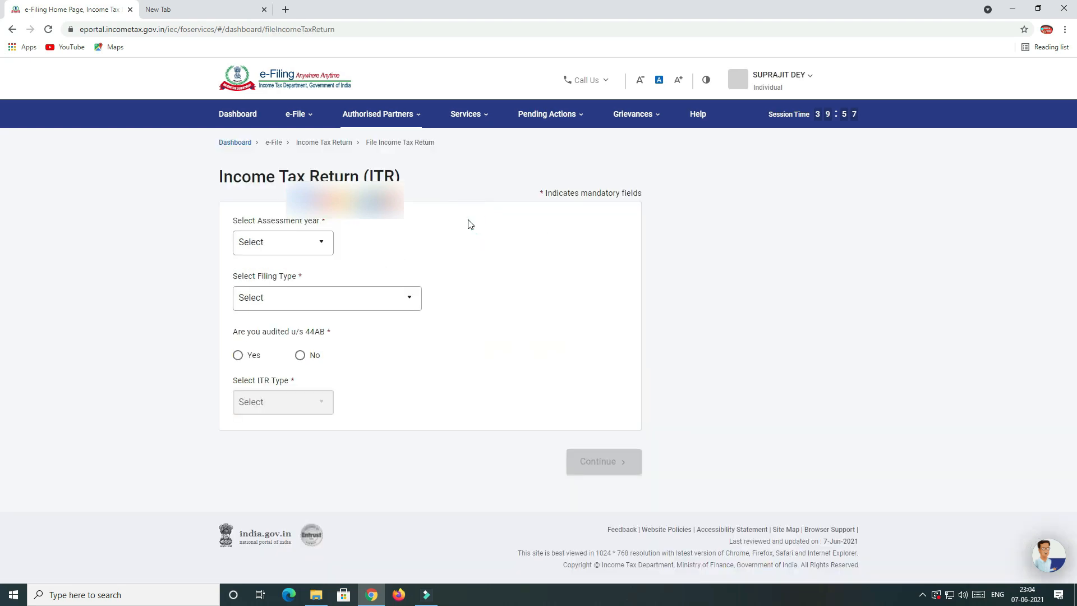
left_click(296, 247)
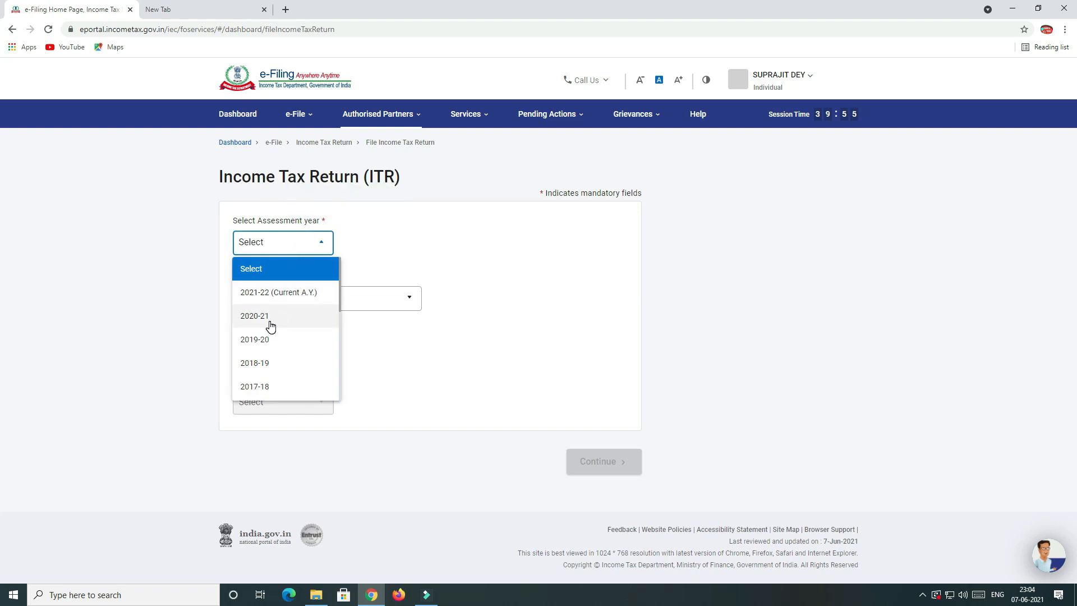
left_click(262, 293)
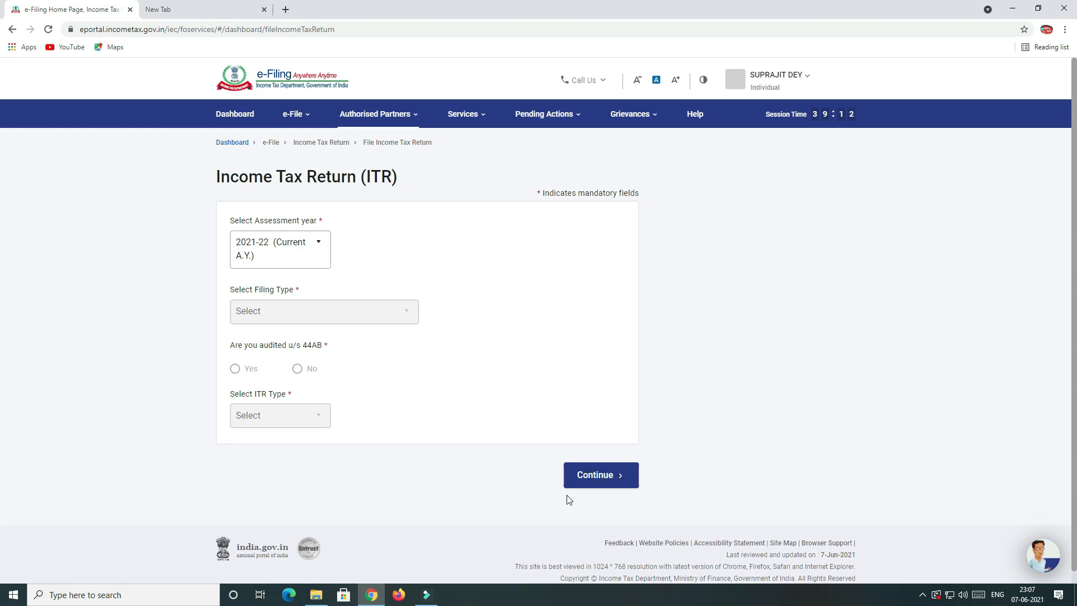
left_click(620, 481)
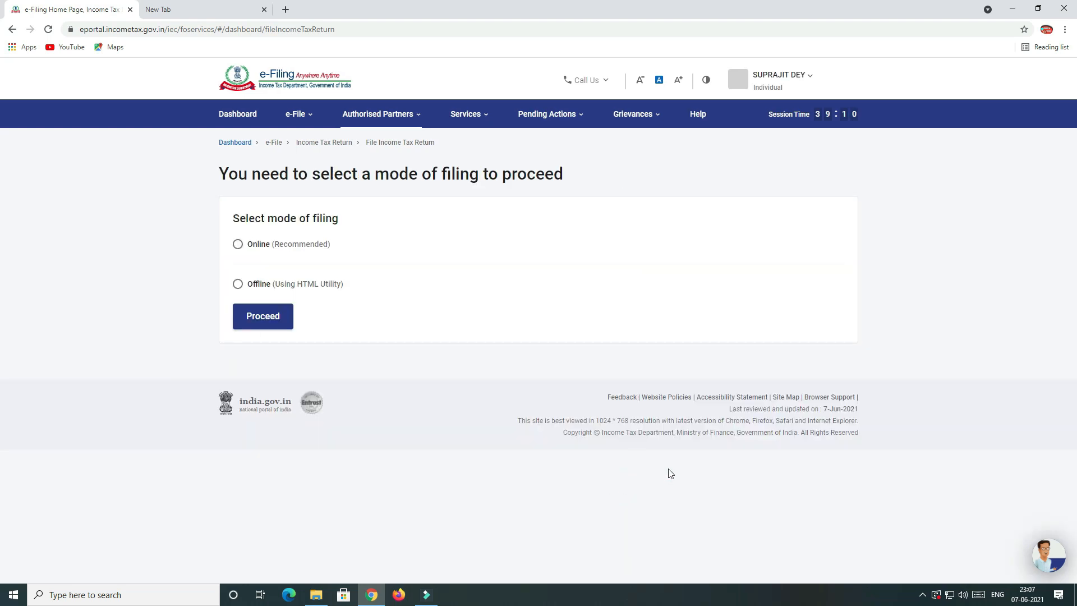
Start a new filing instead of the draft and set the status to Individual.
left_click(273, 313)
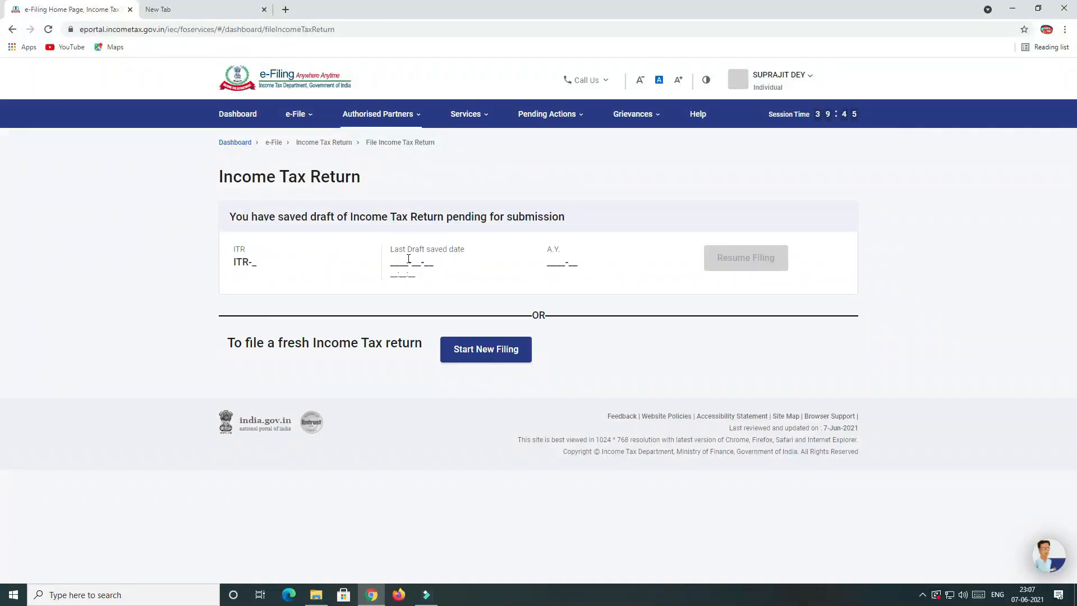
left_click(485, 350)
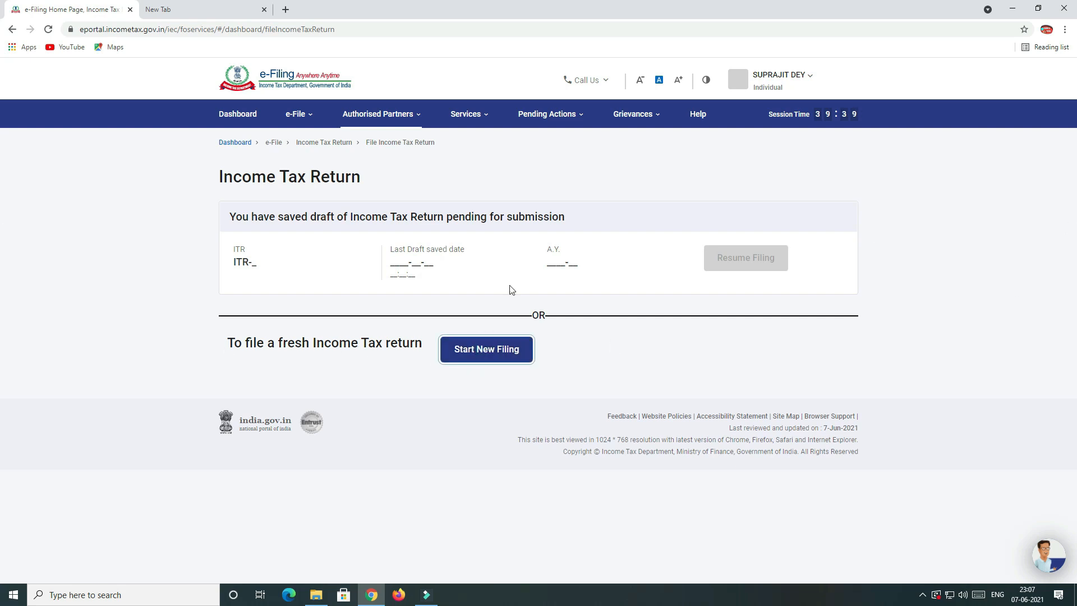
left_click(489, 352)
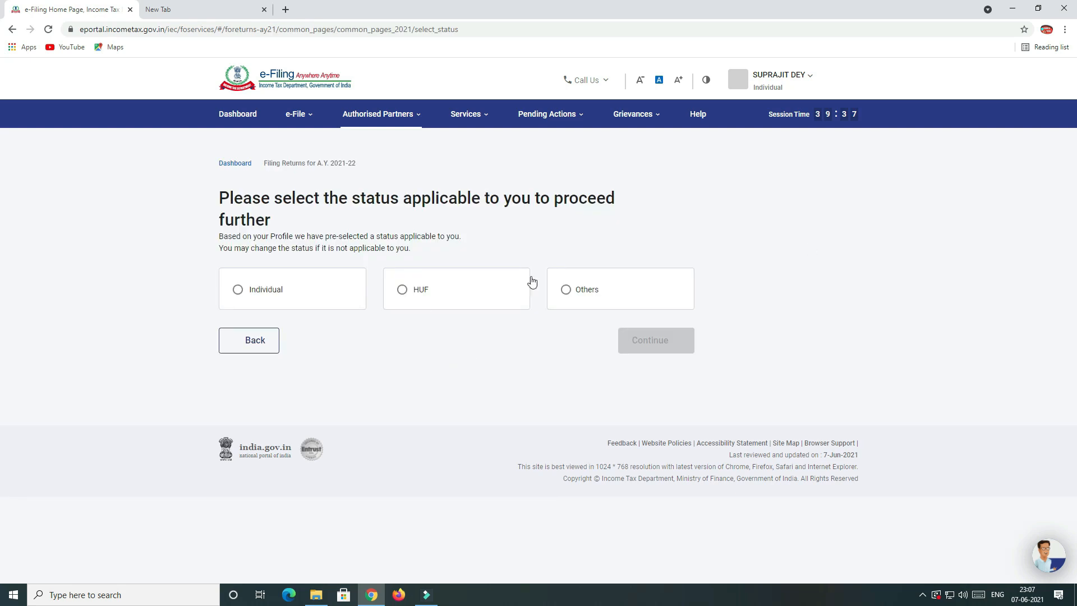
left_click(251, 303)
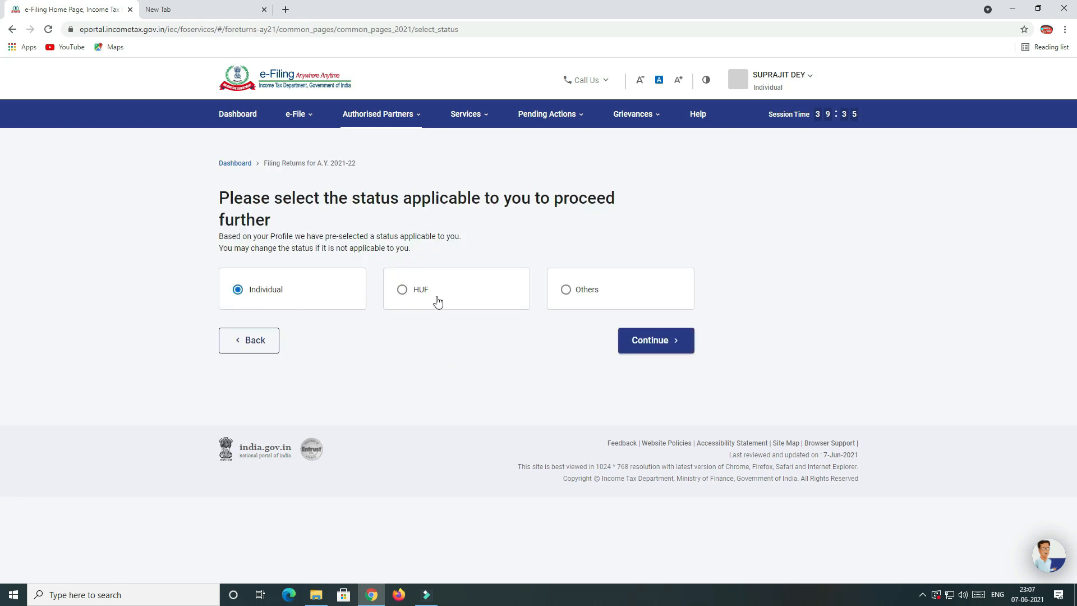
left_click(673, 348)
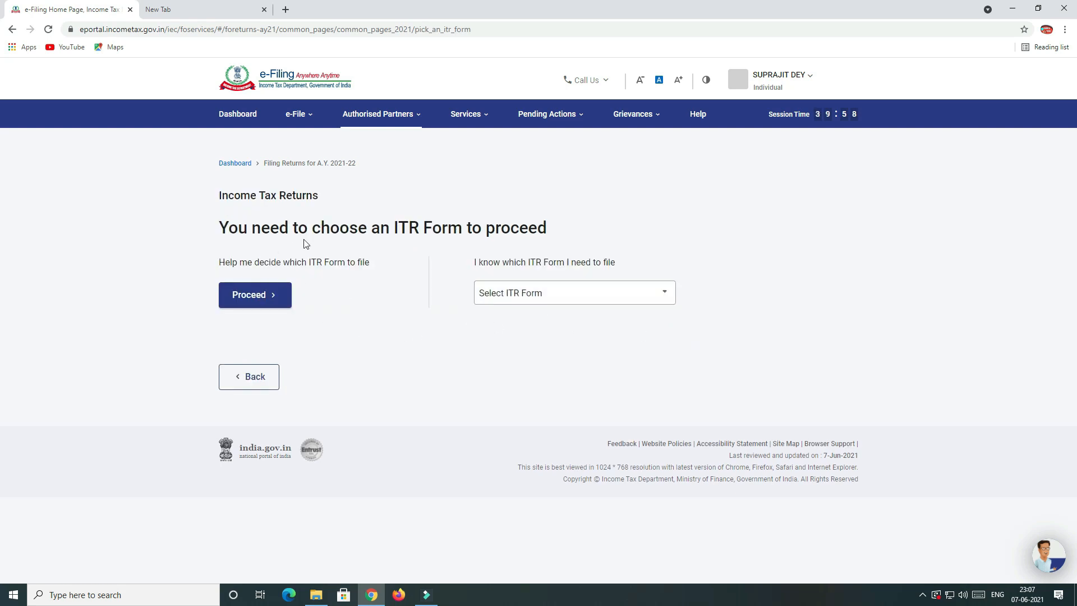
Choose ITR-4 as the form to file and review its landing page.
left_click(544, 299)
left_click(523, 371)
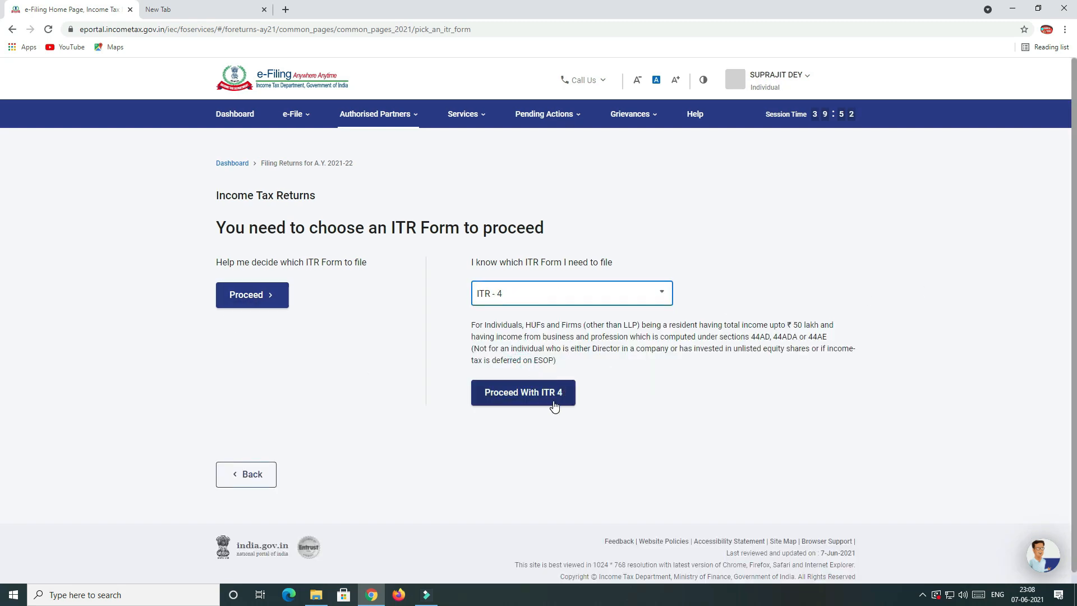
left_click(542, 396)
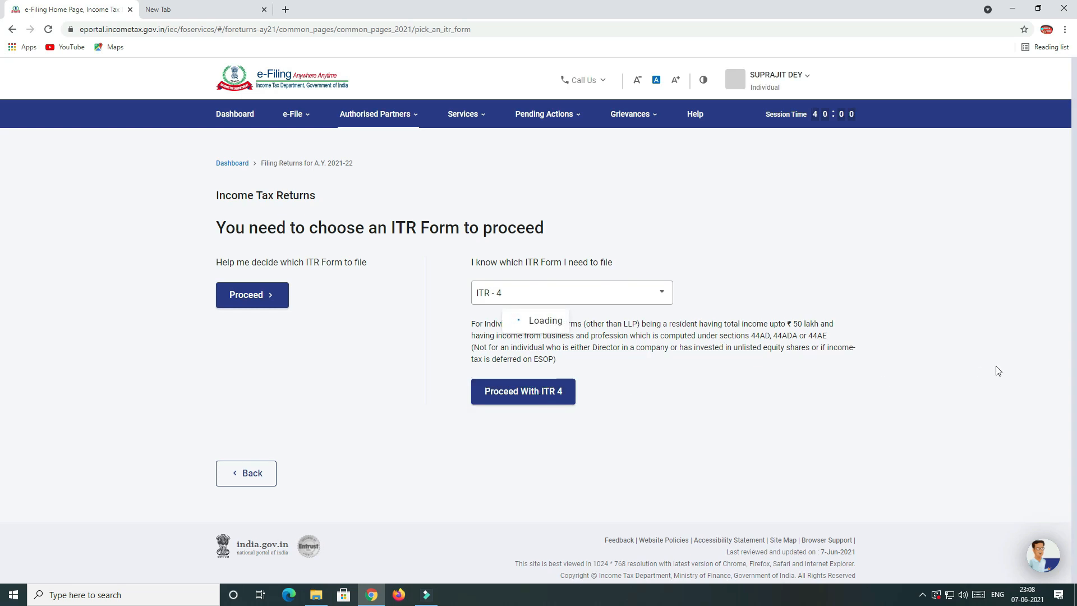
scroll(447, 304, "down", 2)
scroll(447, 308, "up", 2)
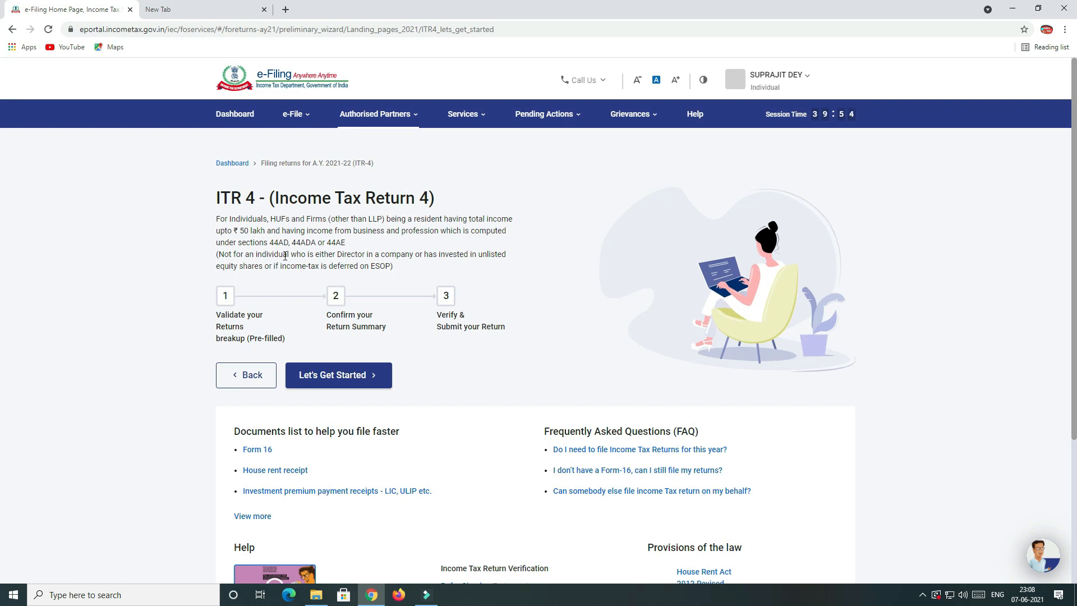
scroll(285, 256, "down", 2)
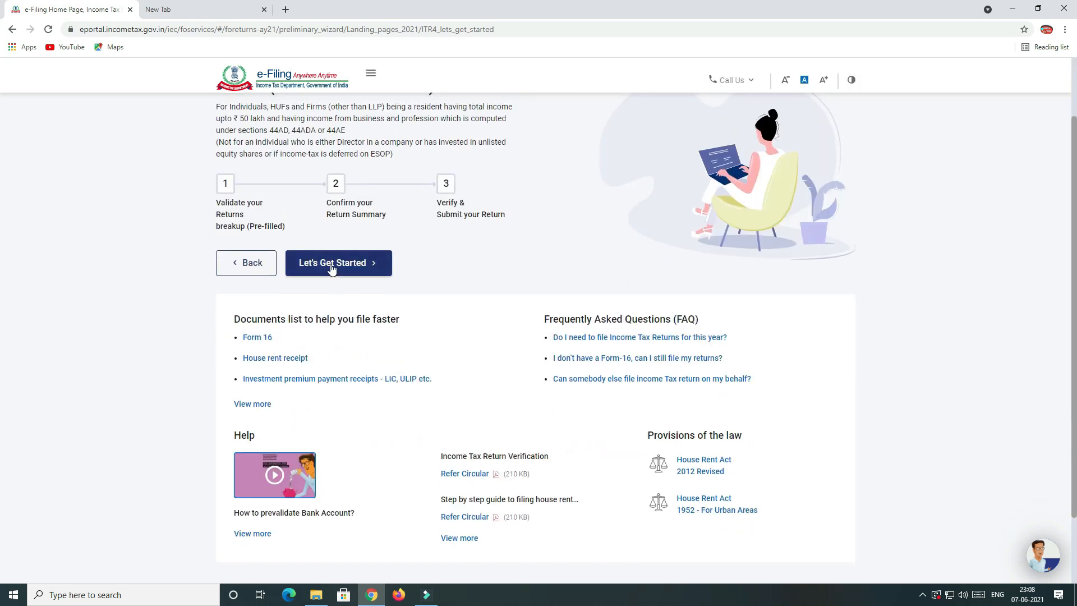
scroll(393, 224, "up", 1)
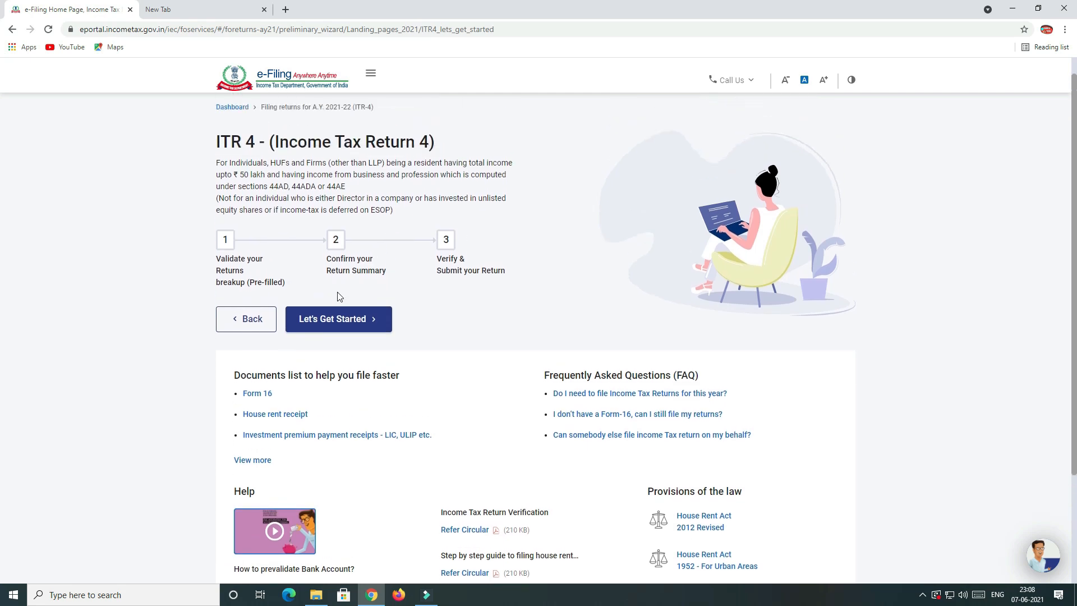
Begin ITR-4 with 'Taxable income is more than basic exemption limit' as the filing reason.
left_click(346, 325)
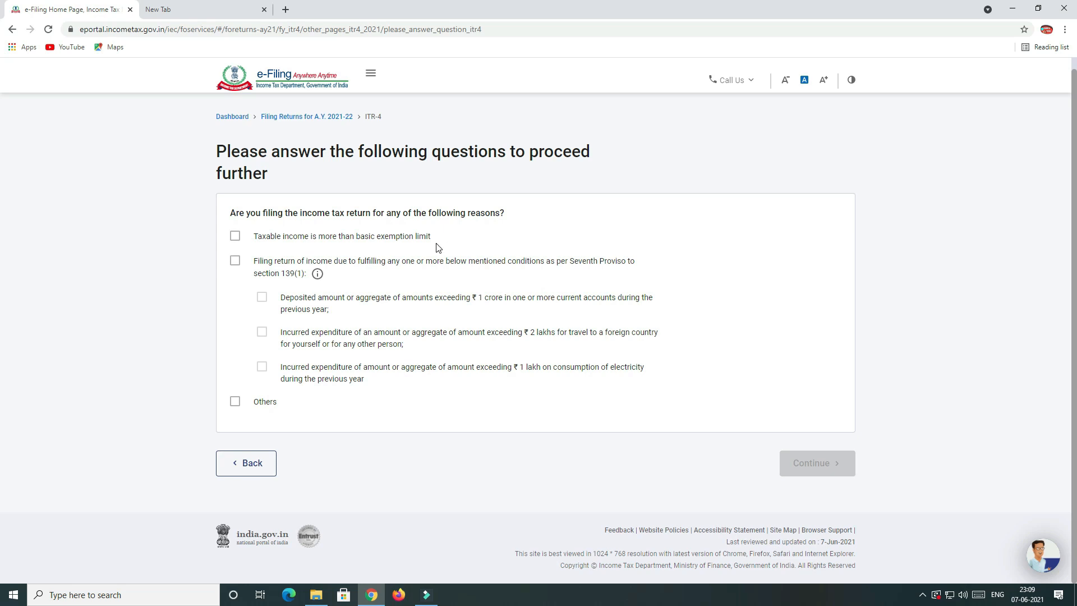
left_click(235, 237)
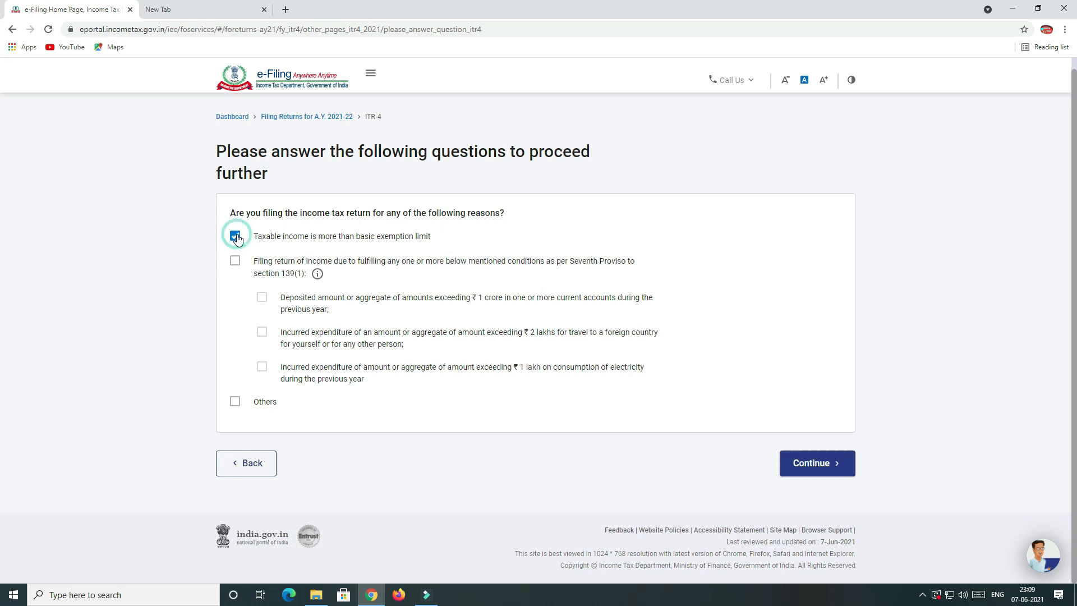
left_click(801, 469)
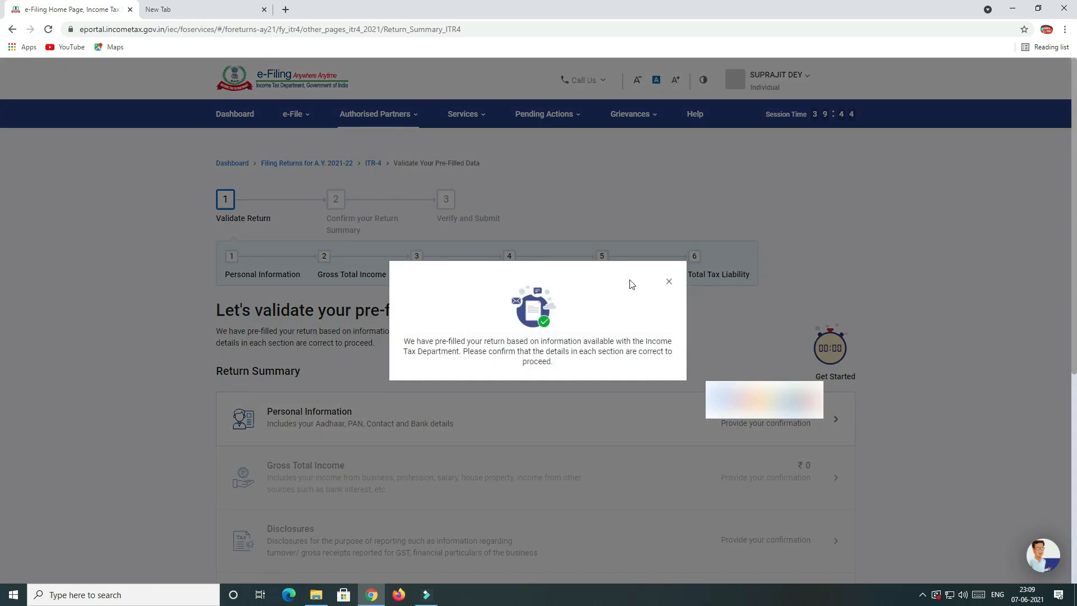
Dismiss the pre-filled return notice and open Personal Information in the Return Summary.
left_click(671, 283)
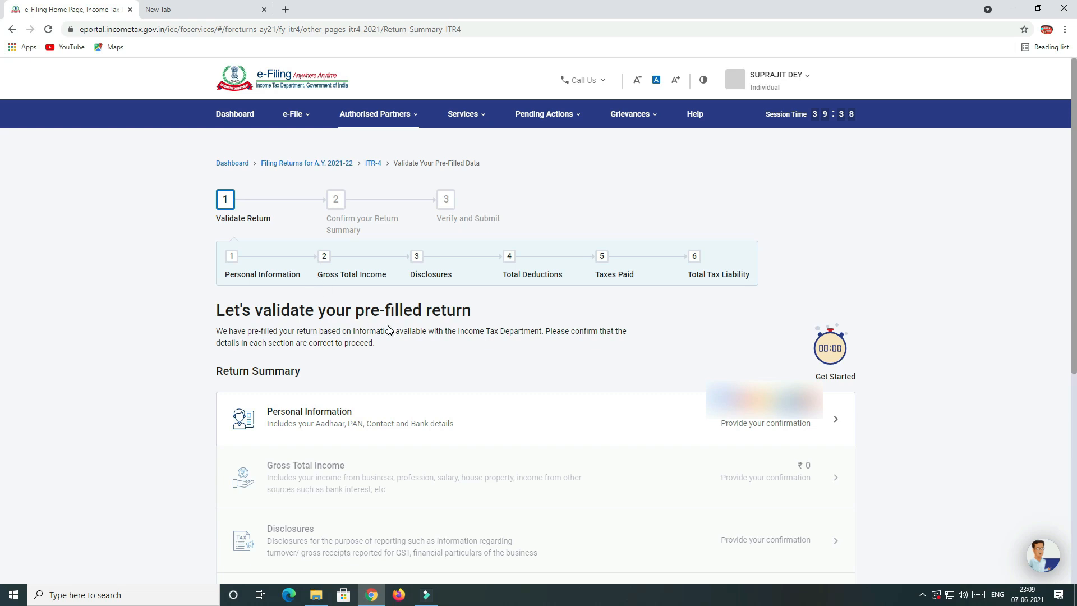
scroll(386, 329, "down", 2)
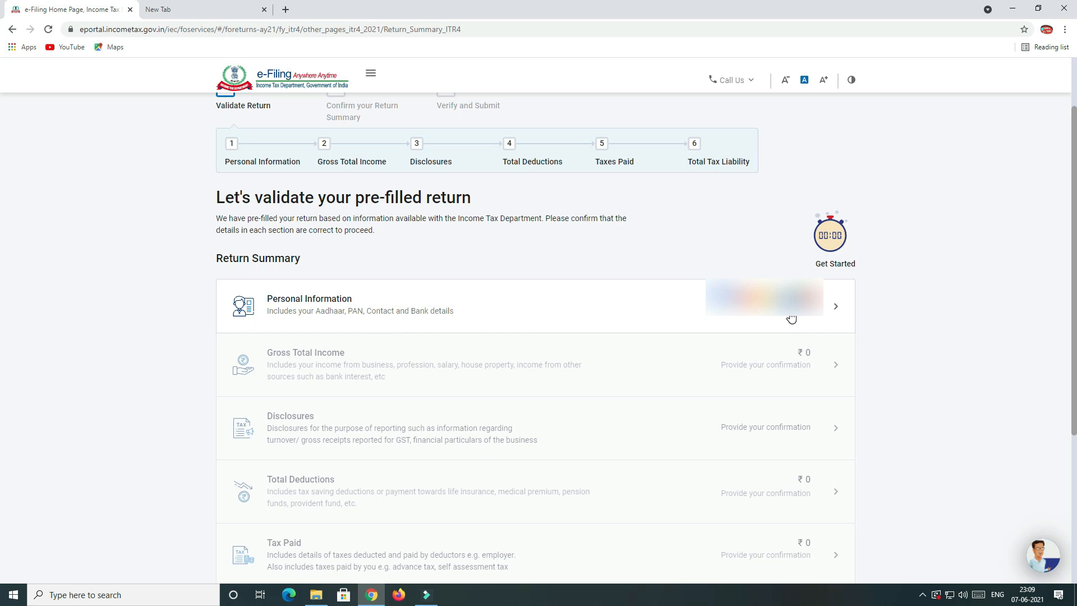
left_click(747, 318)
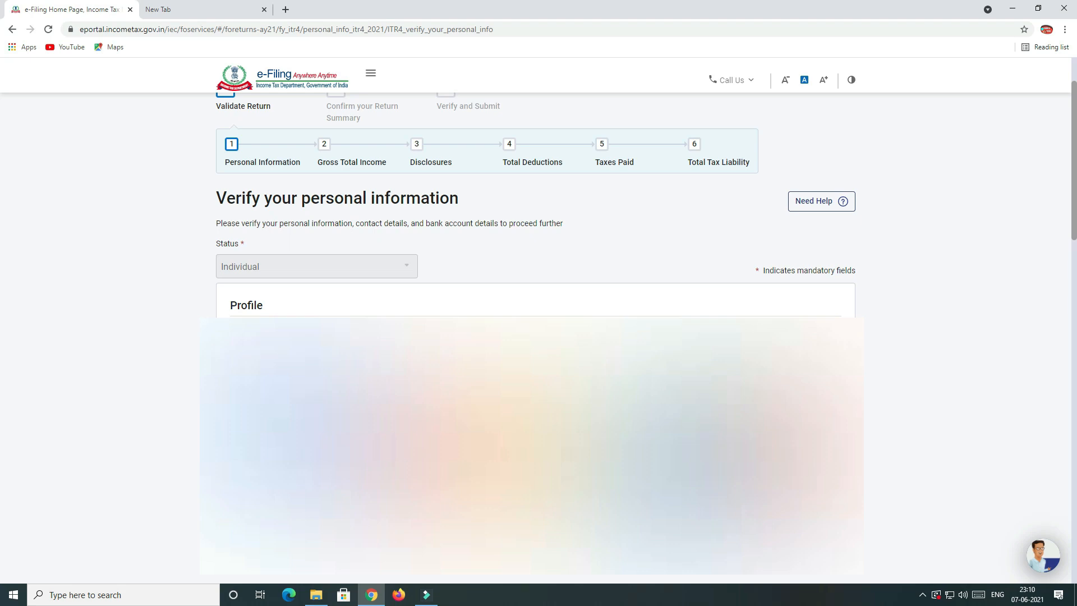
Choose Others from the Nature of Employment dropdown on the Personal Information page.
scroll(644, 390, "down", 2)
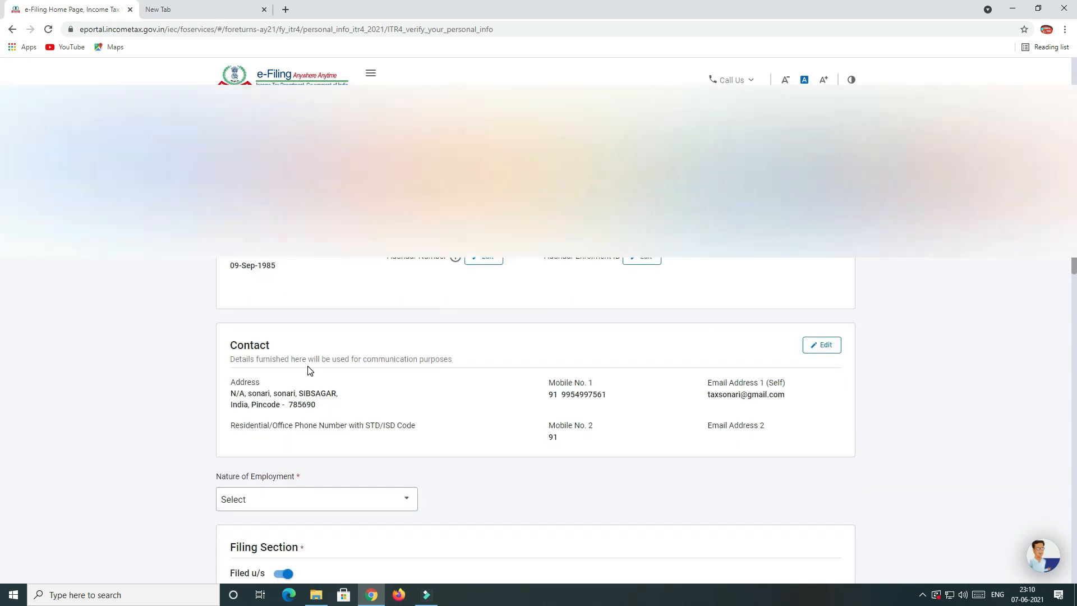
scroll(596, 416, "down", 2)
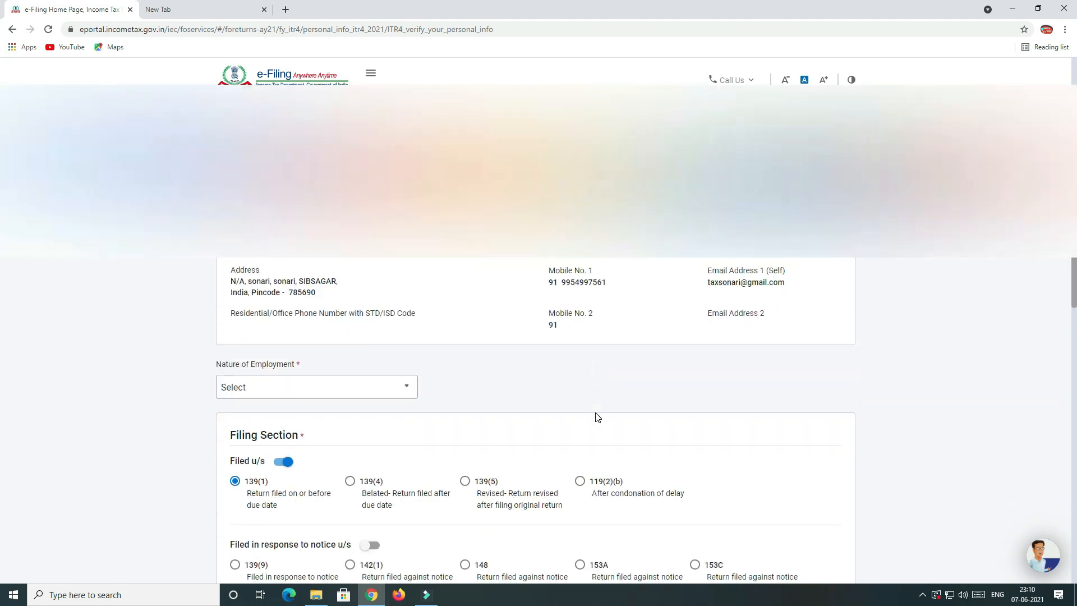
left_click(278, 387)
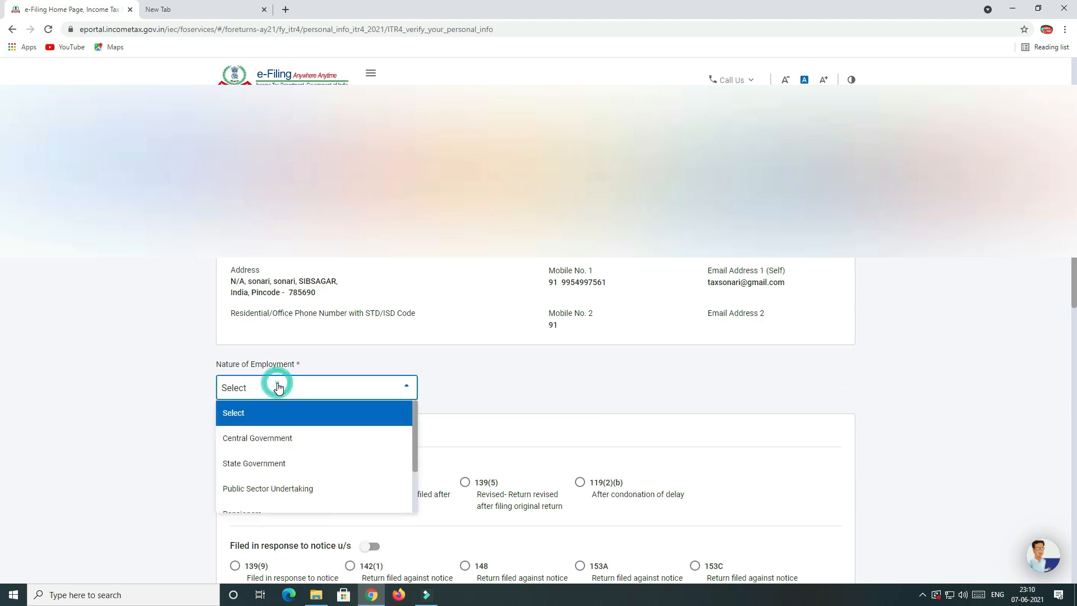
scroll(297, 431, "down", 3)
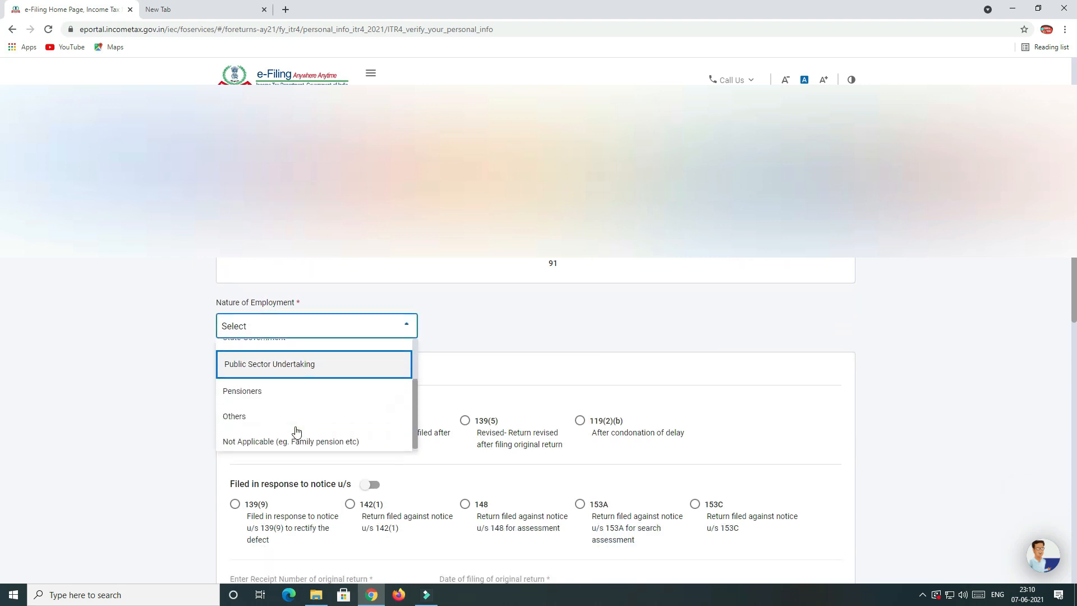
scroll(288, 396, "down", 1)
scroll(292, 365, "up", 2)
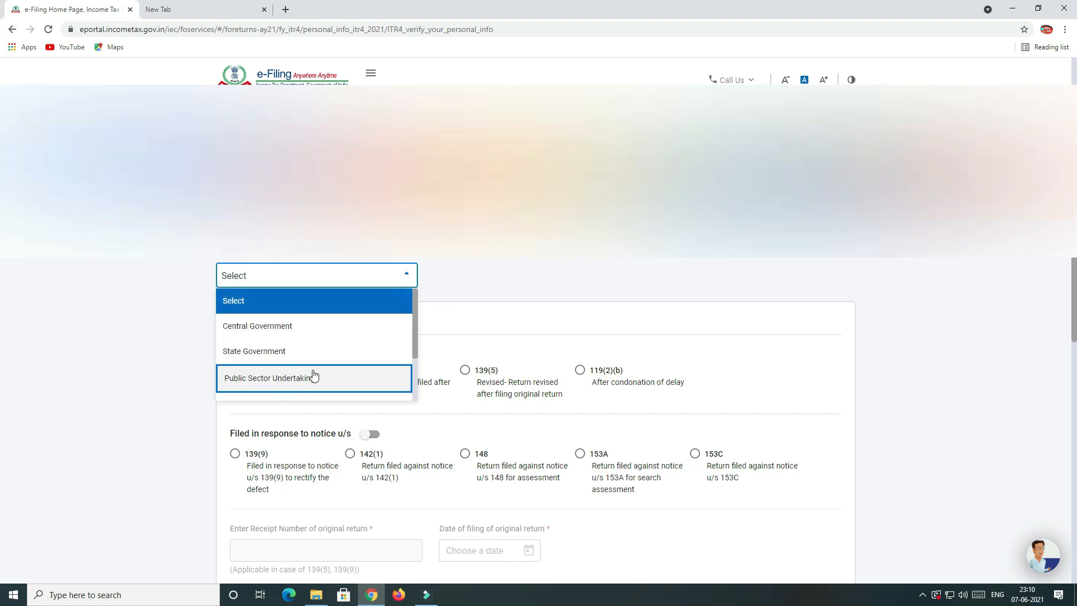
scroll(312, 373, "down", 1)
scroll(284, 361, "down", 1)
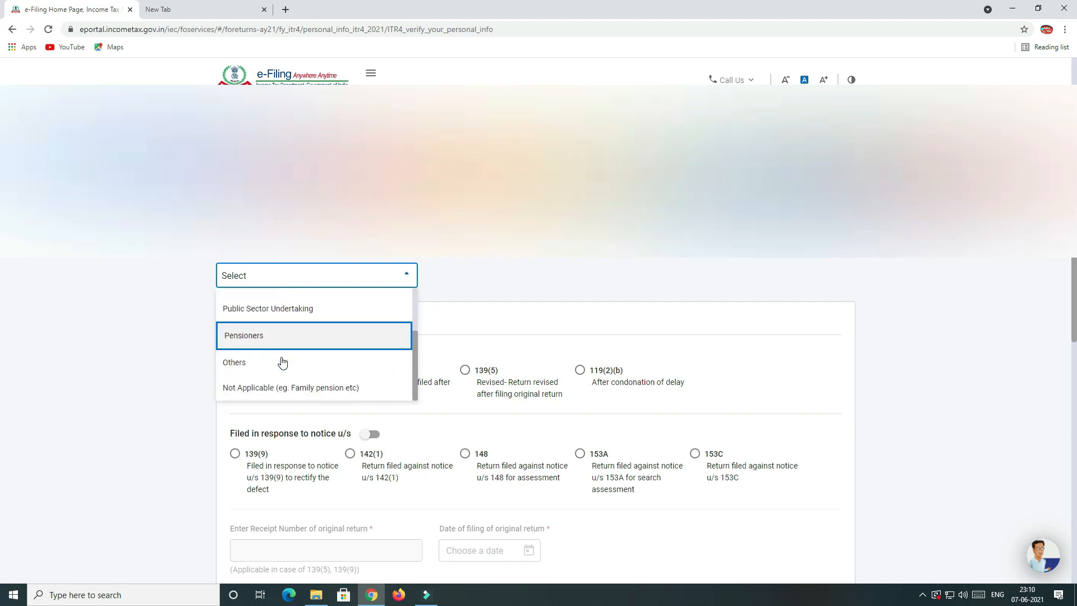
scroll(284, 365, "down", 2)
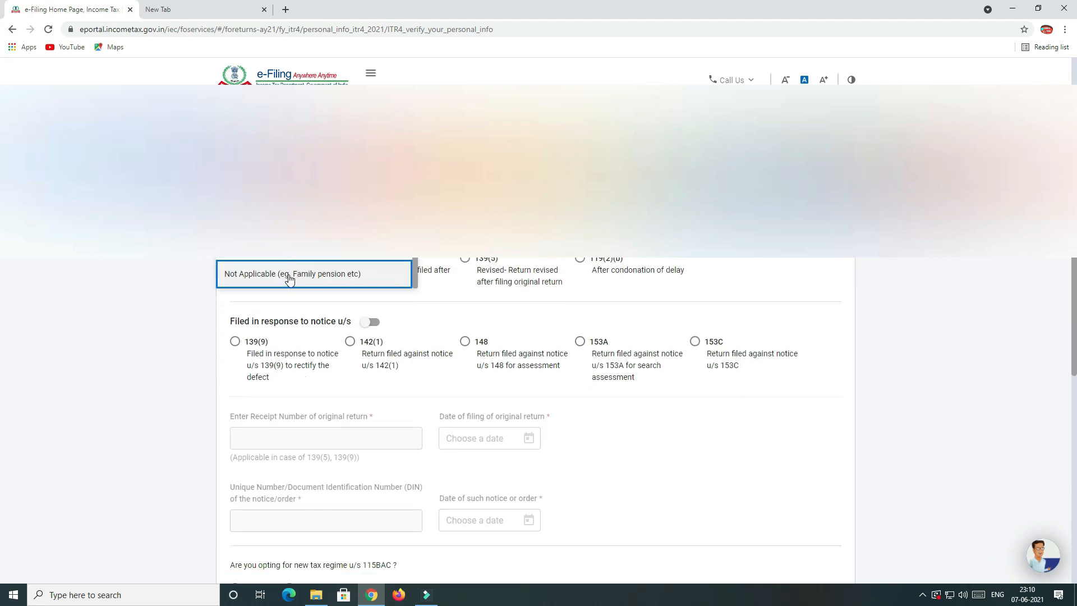
left_click(289, 279)
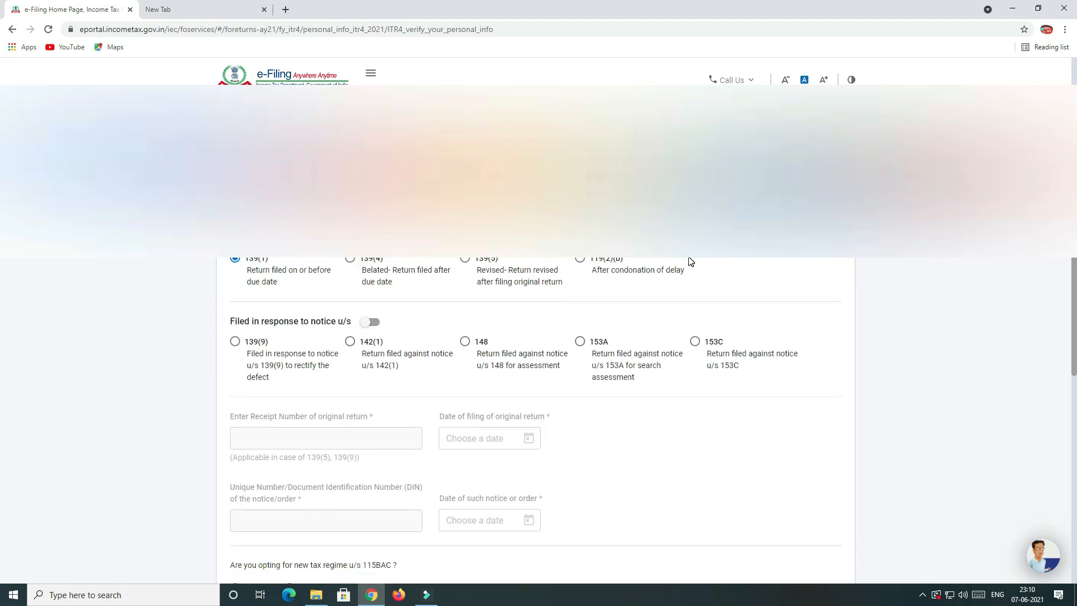
scroll(690, 262, "up", 1)
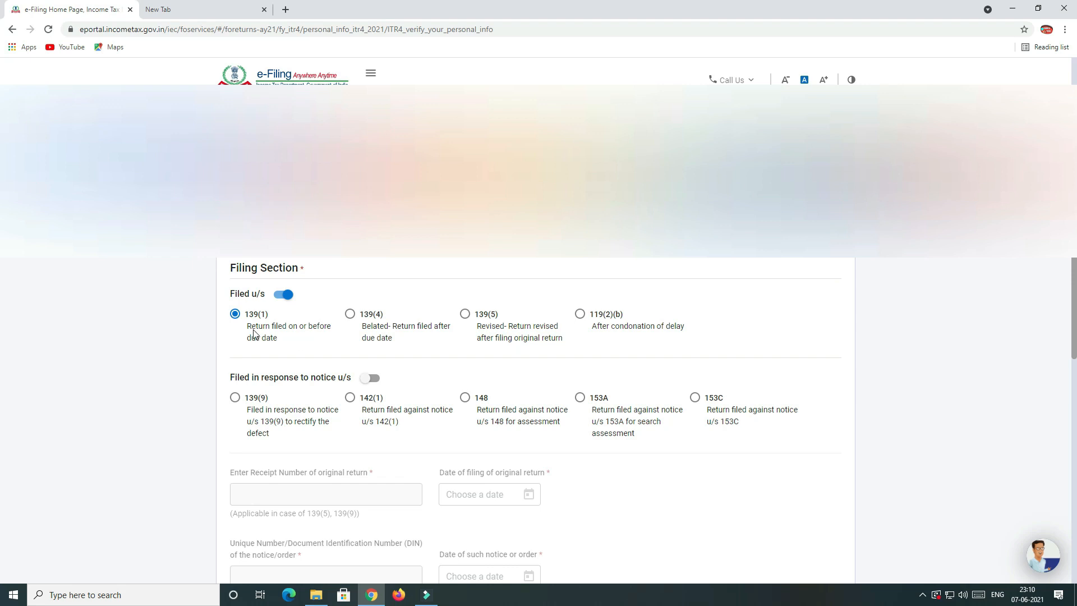
scroll(268, 335, "down", 2)
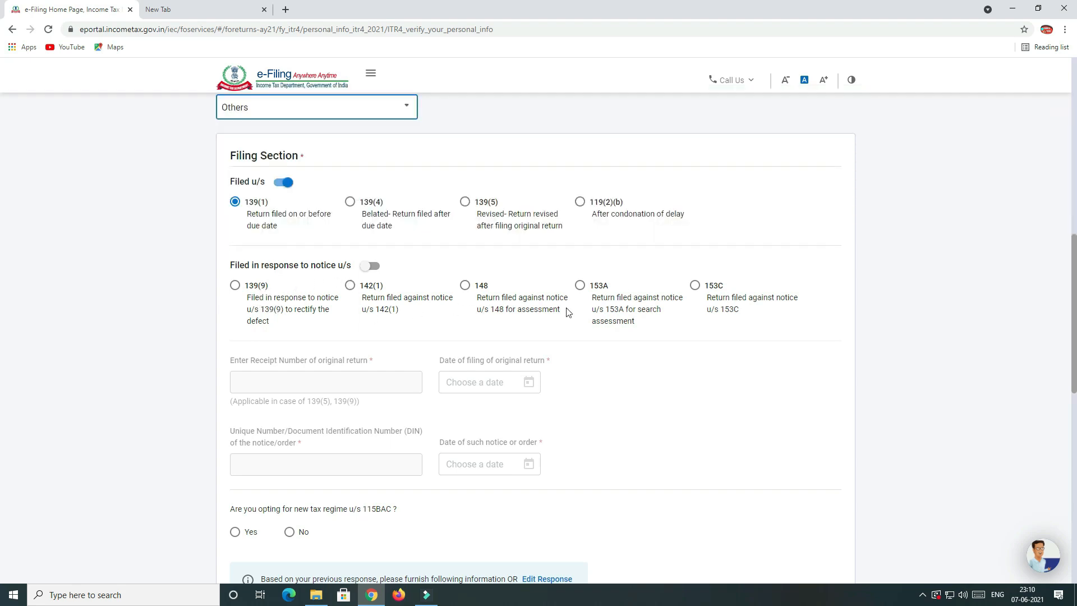
scroll(529, 343, "down", 3)
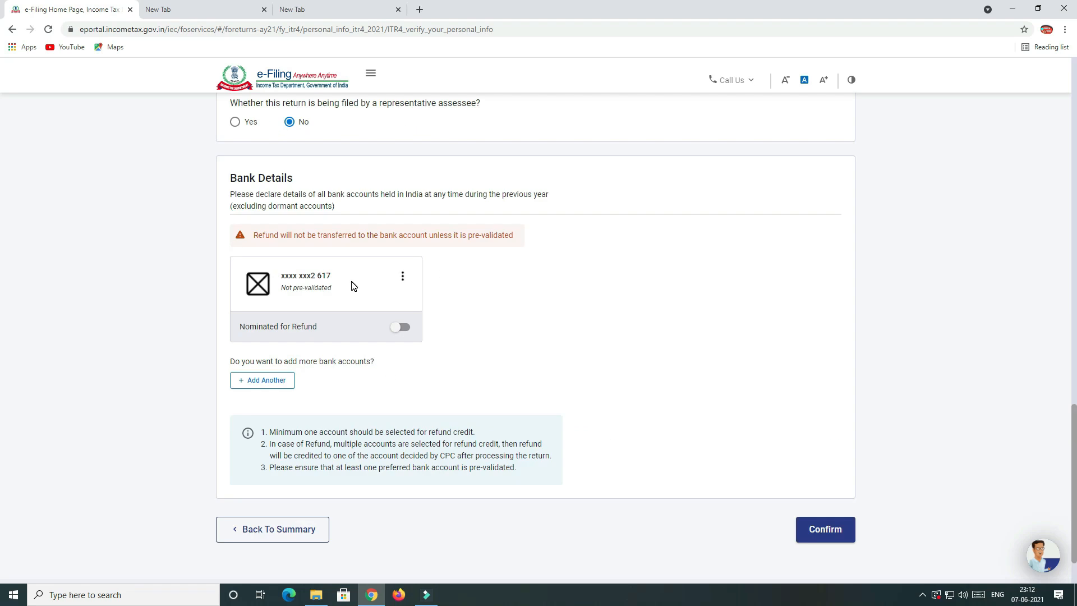
Start adding another bank account, then back out of the bank portal redirect.
left_click(254, 381)
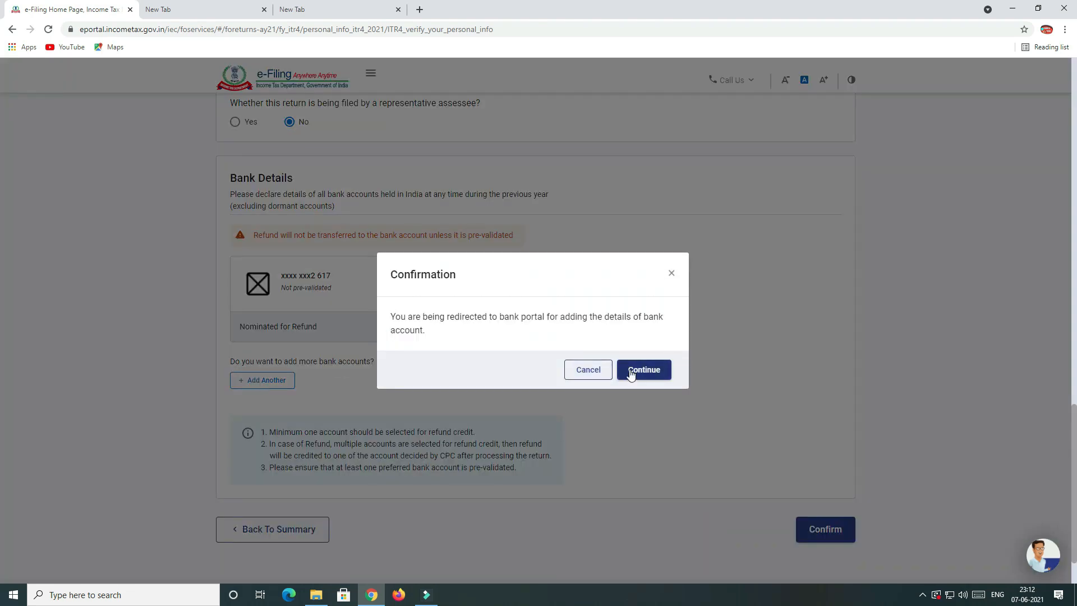
left_click(671, 274)
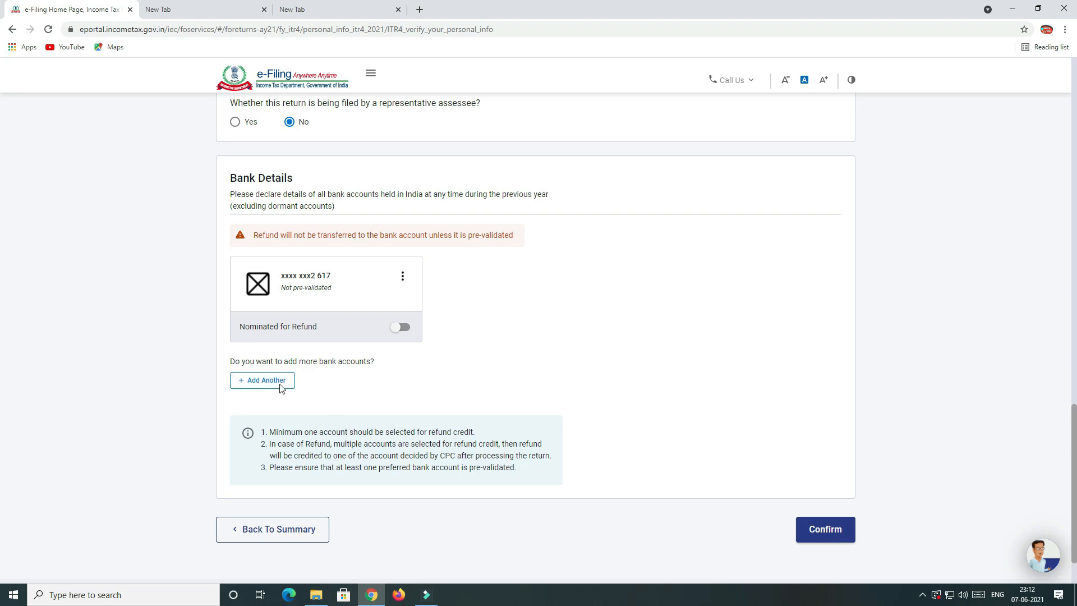
scroll(562, 330, "down", 2)
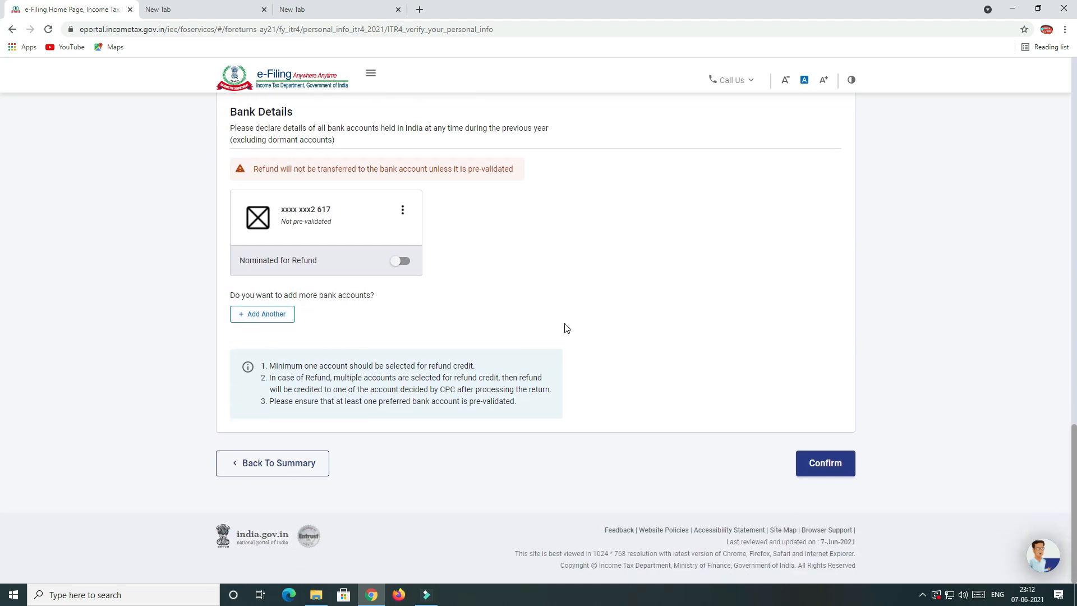
scroll(516, 481, "up", 3)
scroll(483, 505, "down", 3)
Nominate the listed bank account for refund and confirm the Personal Information section.
left_click(830, 470)
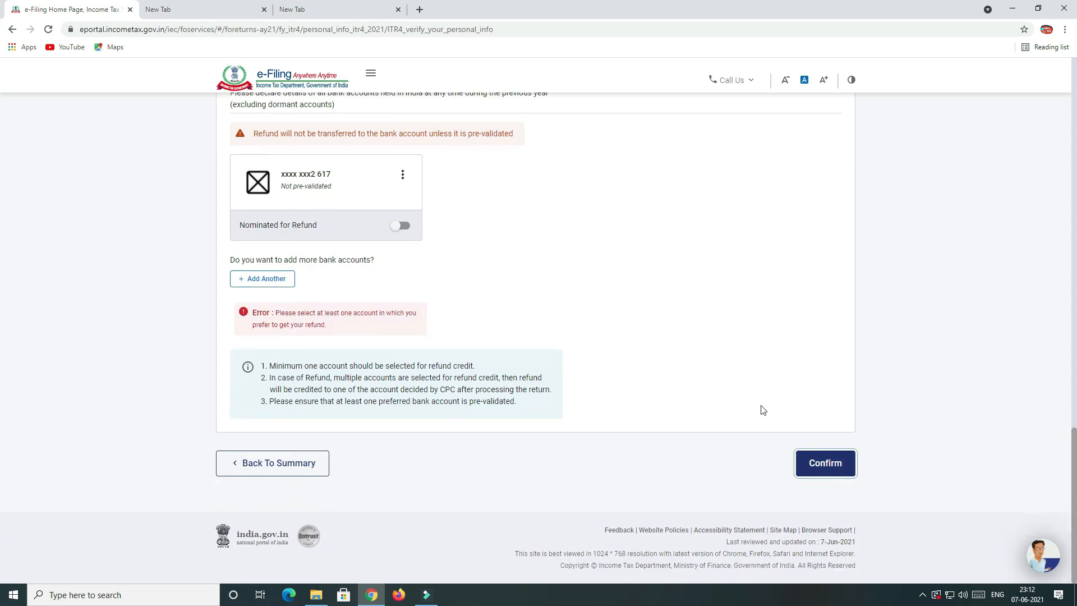
scroll(633, 363, "up", 1)
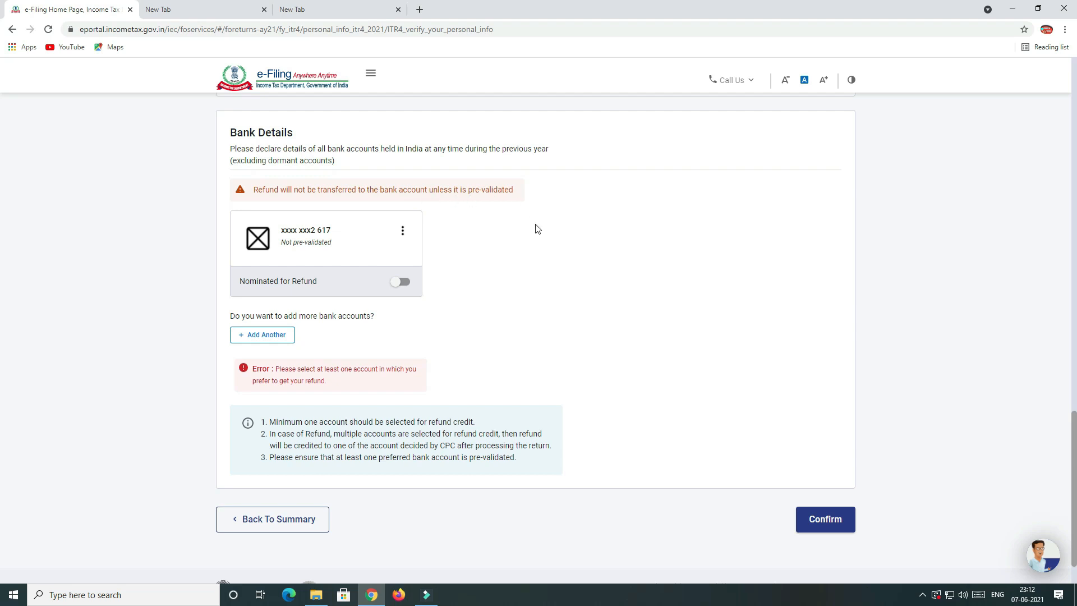
scroll(483, 309, "up", 1)
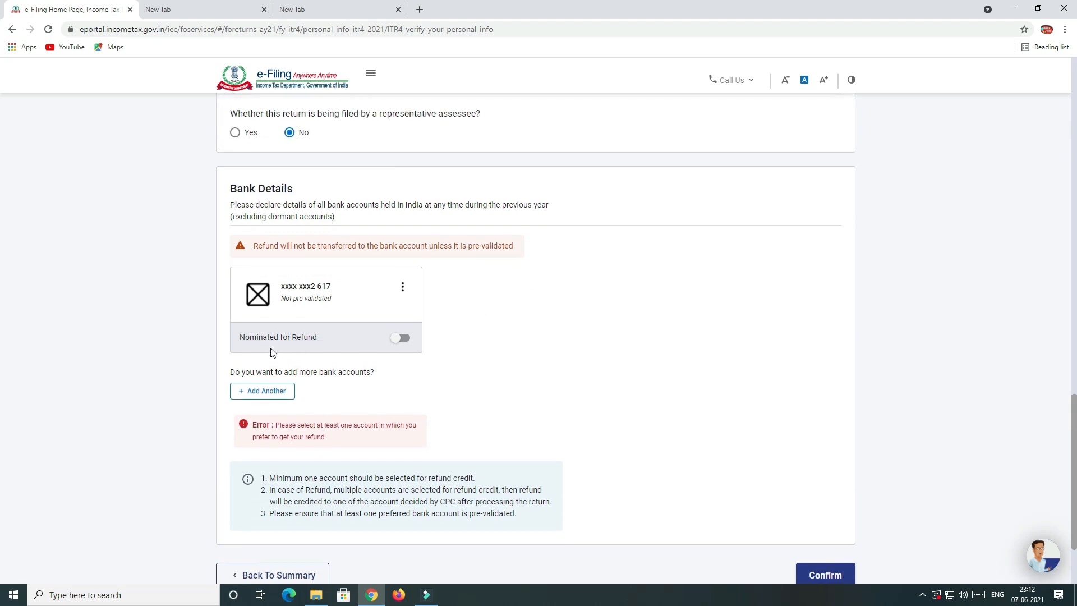
left_click(400, 339)
scroll(558, 368, "down", 1)
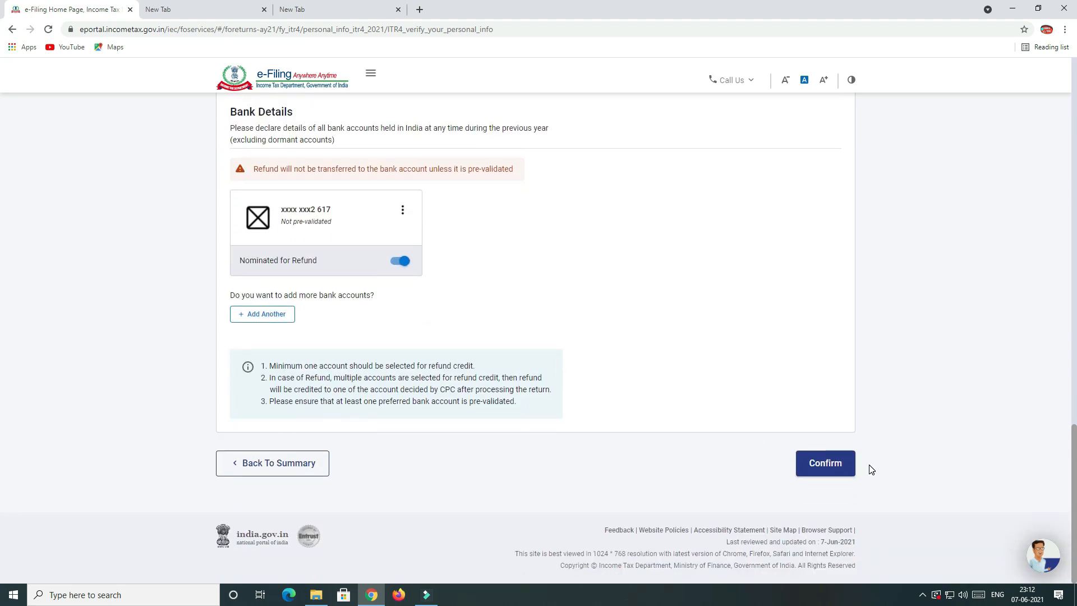
left_click(829, 462)
scroll(744, 396, "up", 10)
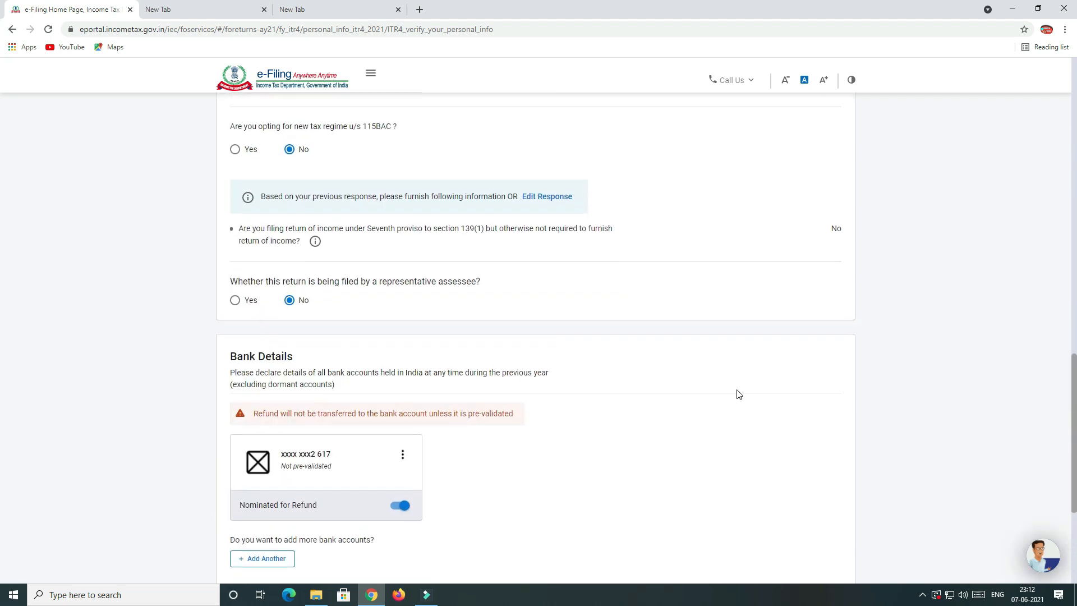
scroll(739, 394, "up", 3)
scroll(739, 395, "down", 9)
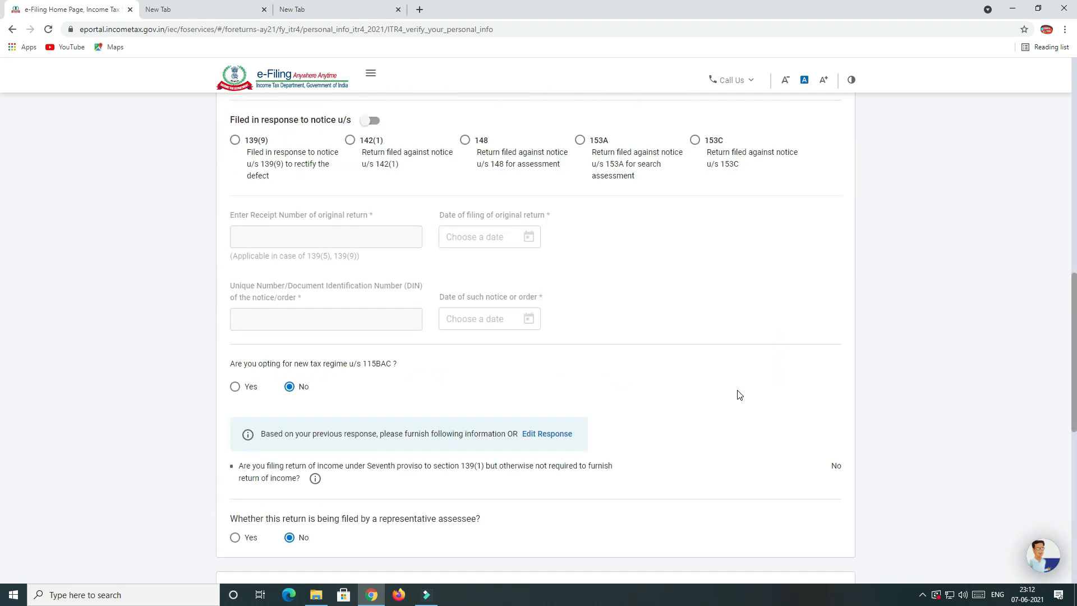
scroll(729, 402, "down", 2)
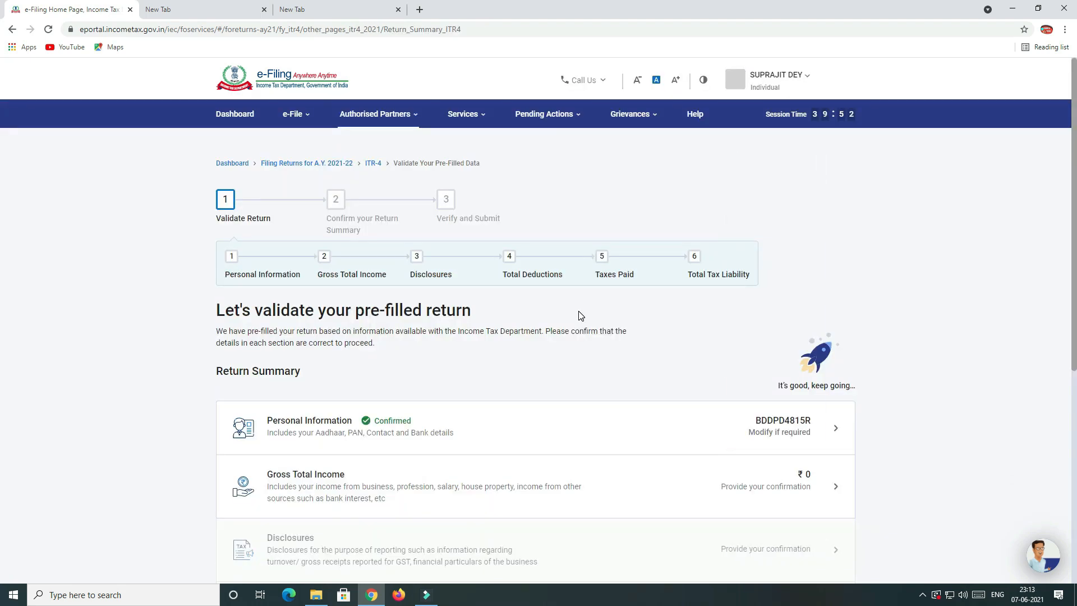
Open the Gross Total Income details from the Return Summary.
scroll(522, 303, "down", 3)
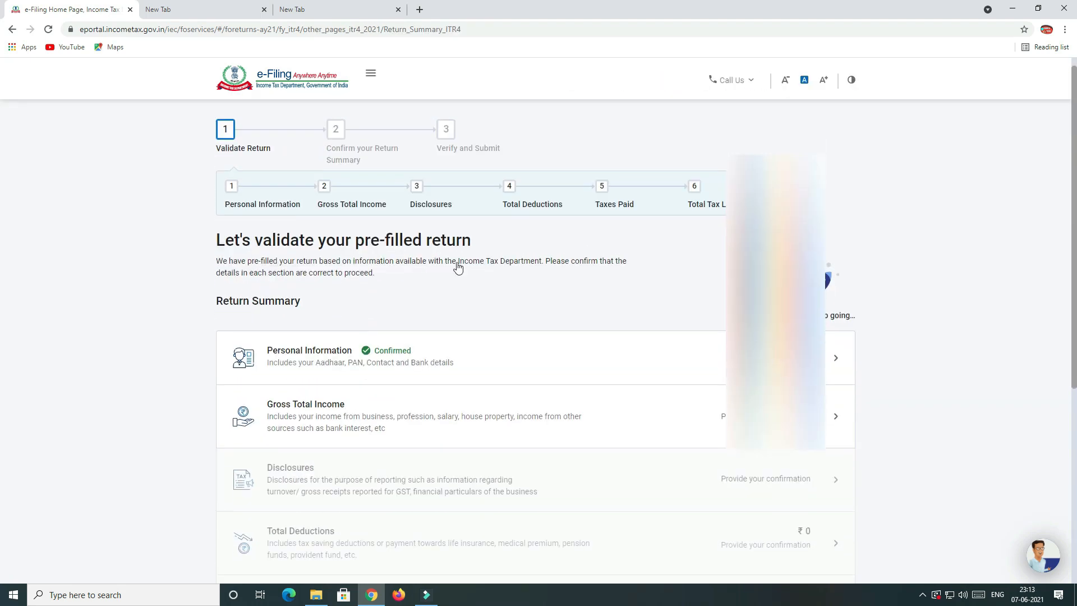
scroll(561, 314, "up", 3)
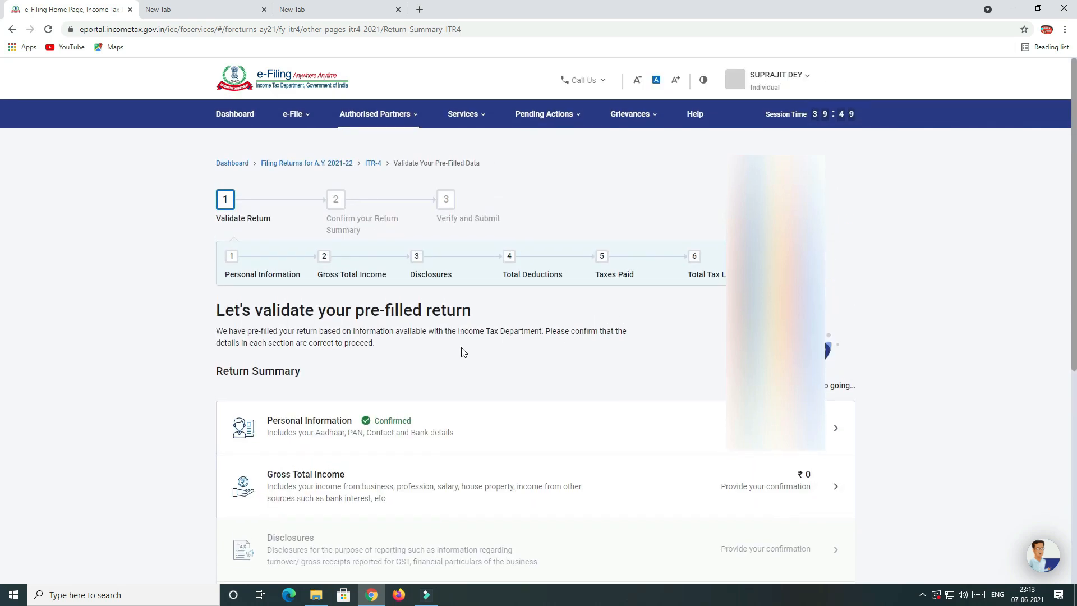
scroll(464, 352, "down", 3)
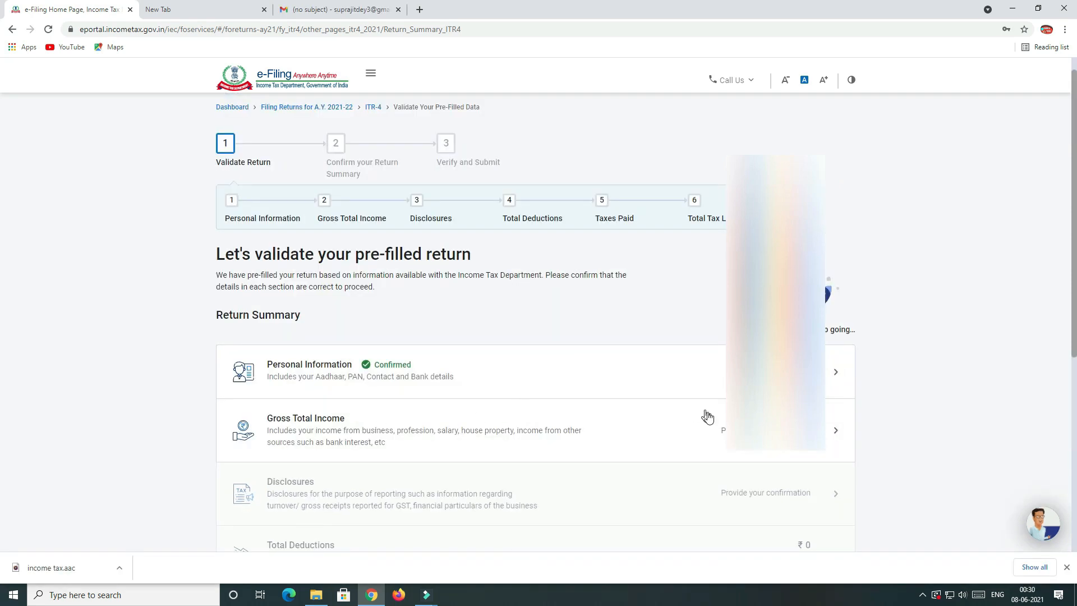
scroll(666, 432, "down", 2)
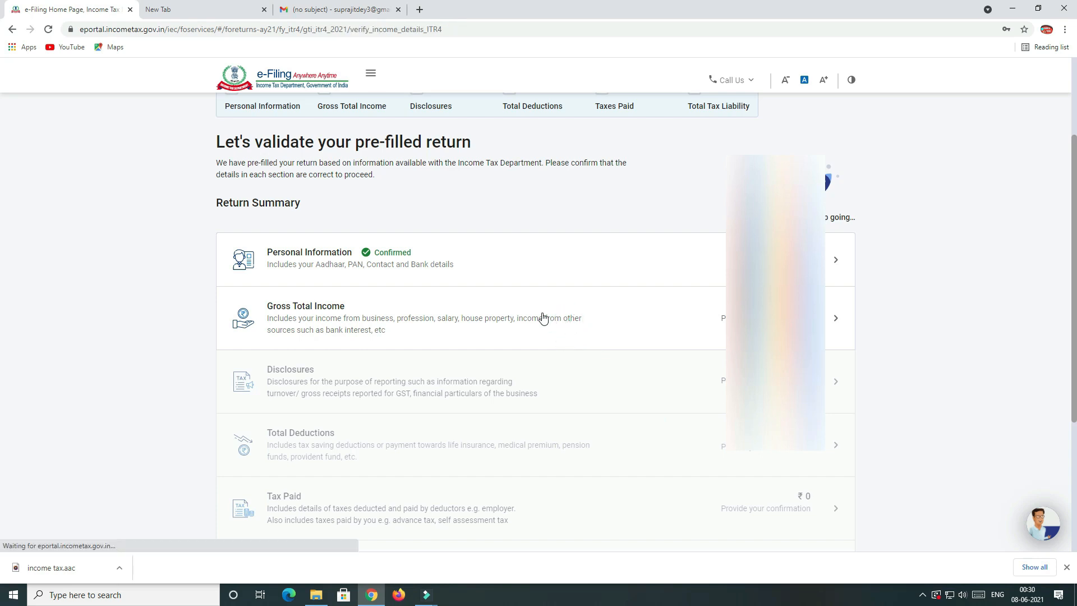
left_click(525, 305)
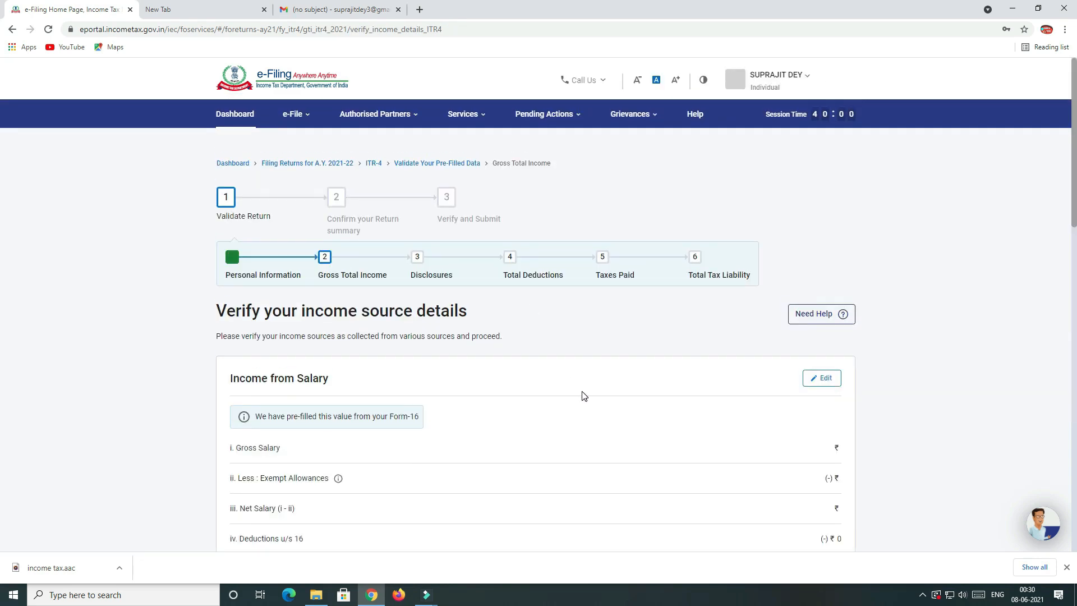
Open Add Details for Income from Business or Profession.
scroll(582, 395, "down", 4)
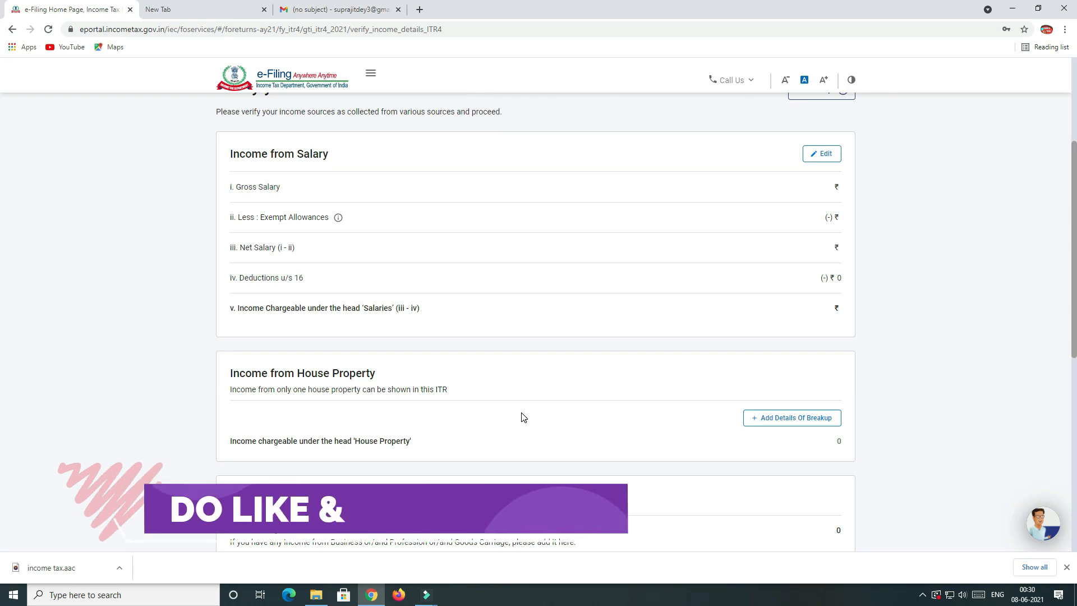
scroll(561, 406, "down", 6)
scroll(521, 418, "down", 2)
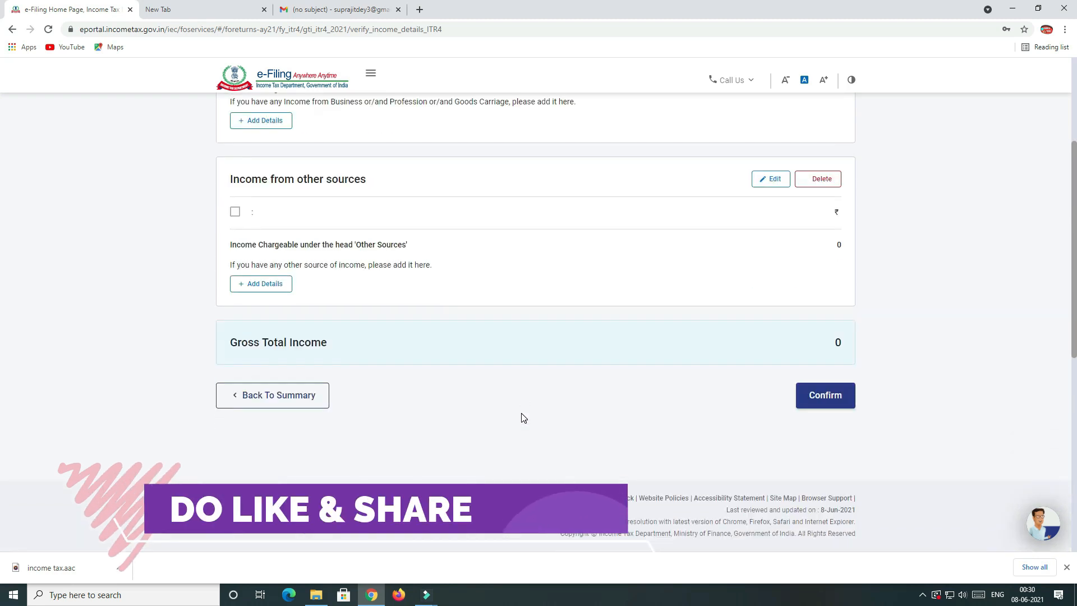
scroll(521, 418, "up", 2)
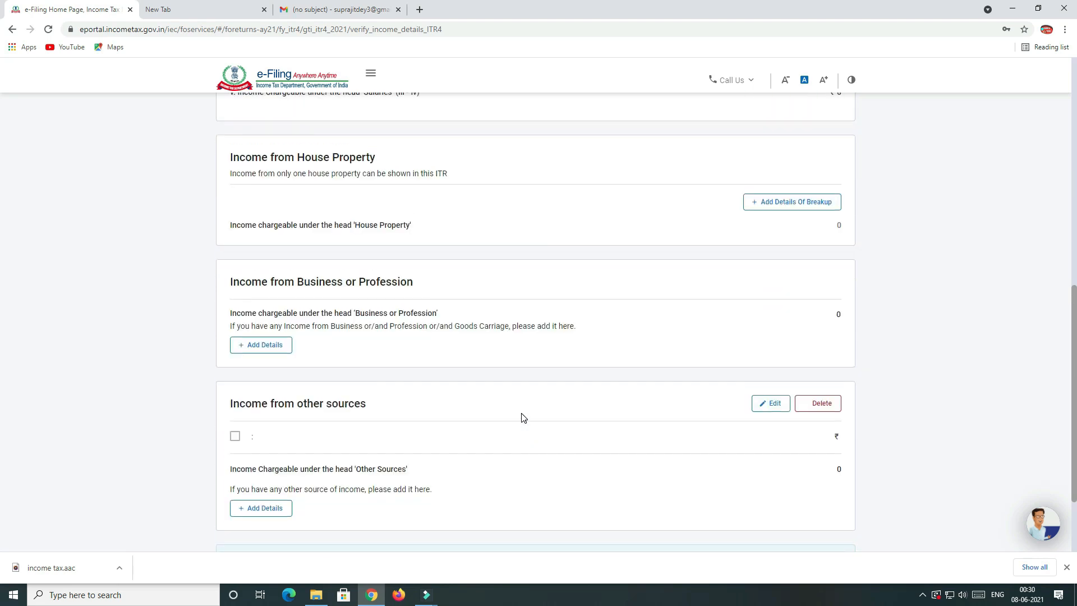
left_click(273, 349)
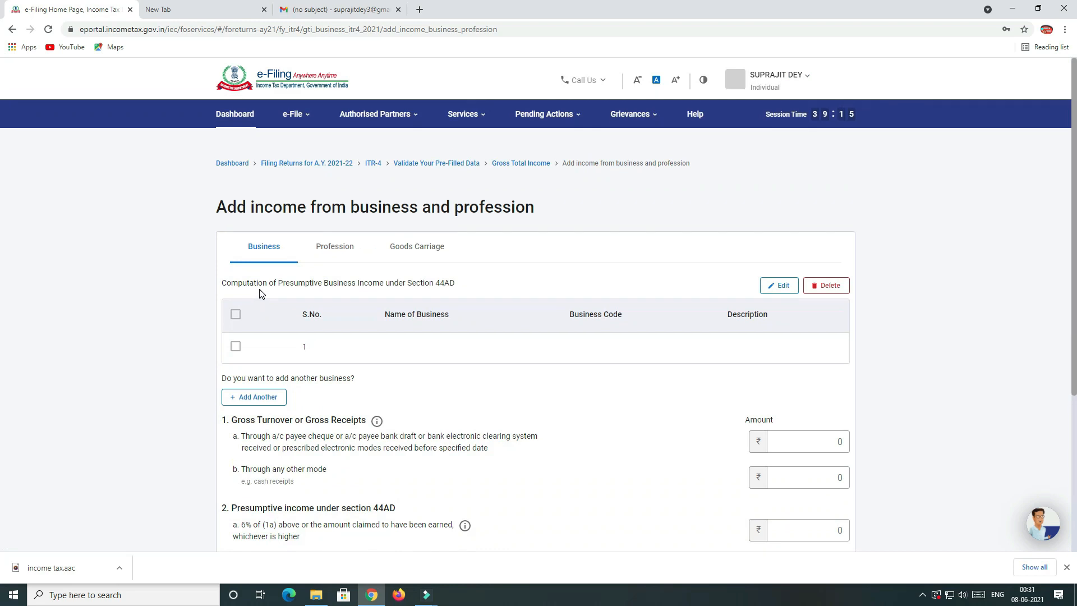
Enter 'xyz' as the business name and search business code 09022.
left_click(286, 238)
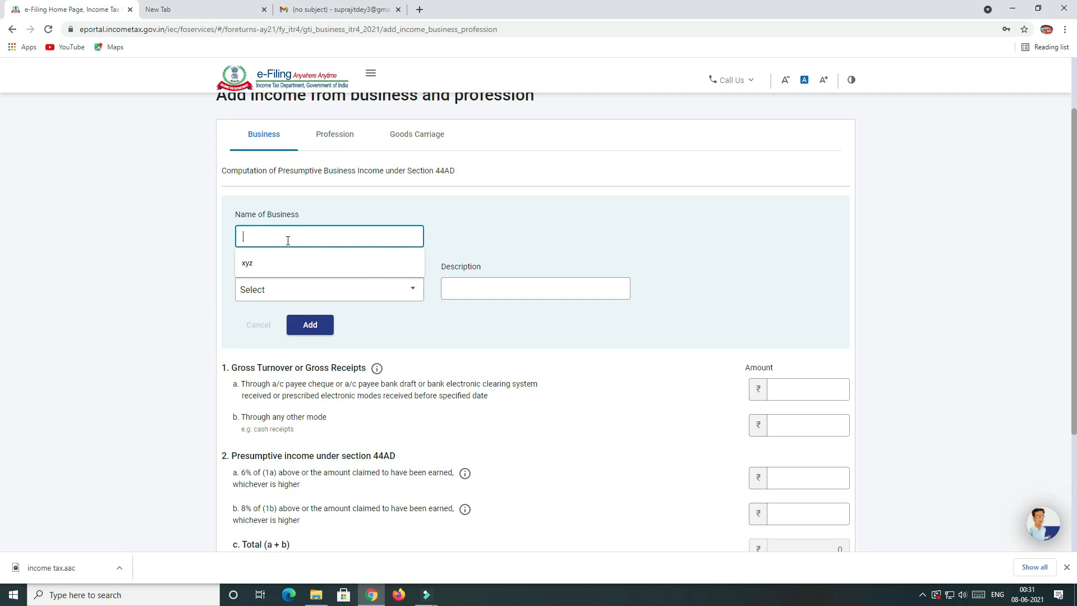
left_click(302, 259)
left_click(291, 290)
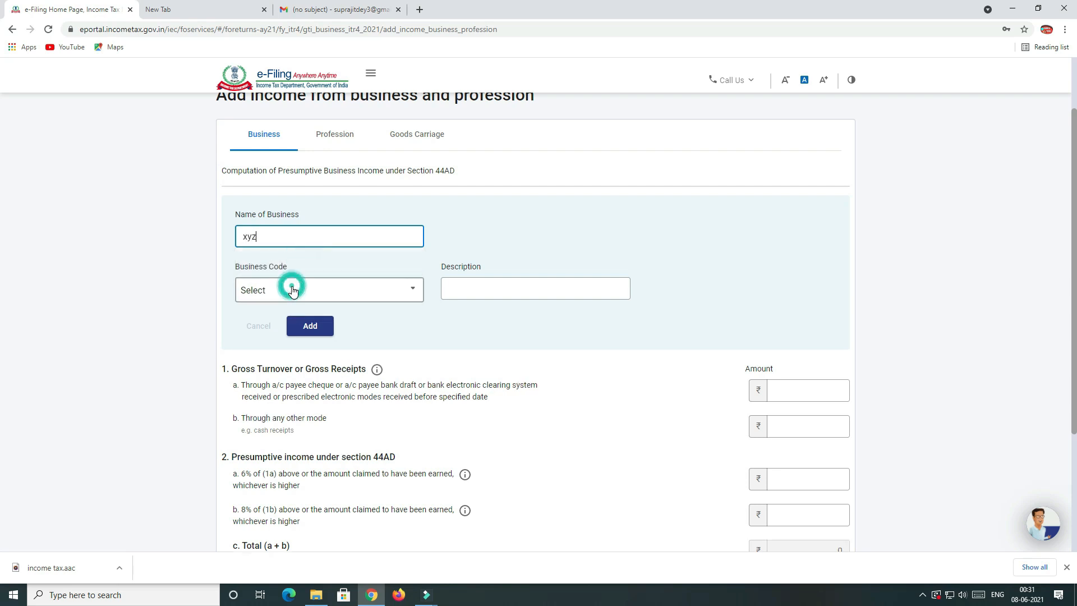
scroll(294, 370, "down", 1)
scroll(294, 370, "down", 3)
scroll(278, 333, "down", 1)
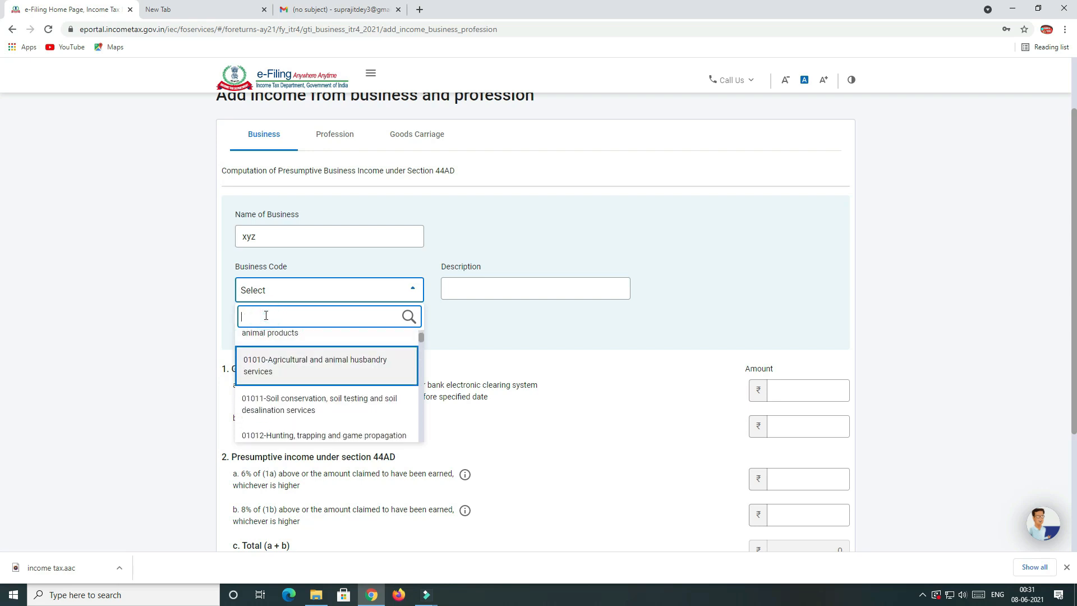
type("09022")
left_click(502, 303)
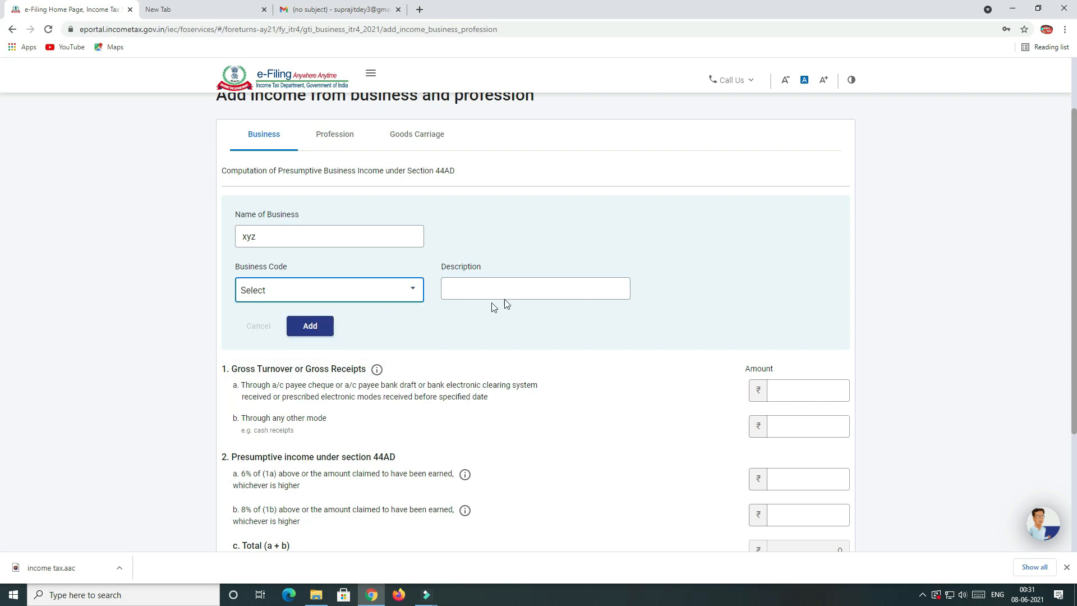
Enter 'grocery business' as the business description.
left_click(510, 291)
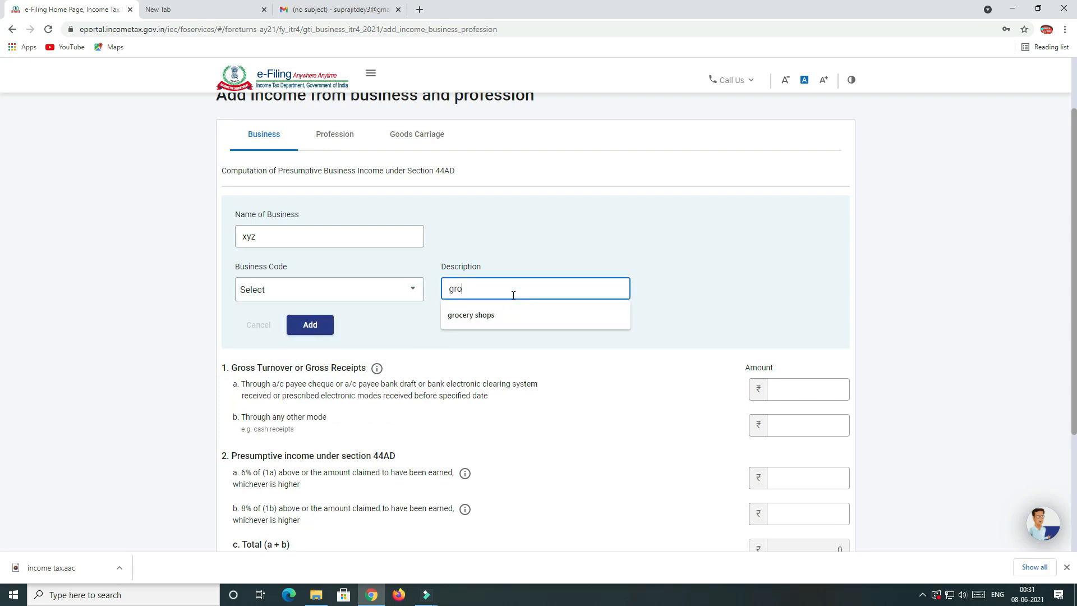
type("grocery busine")
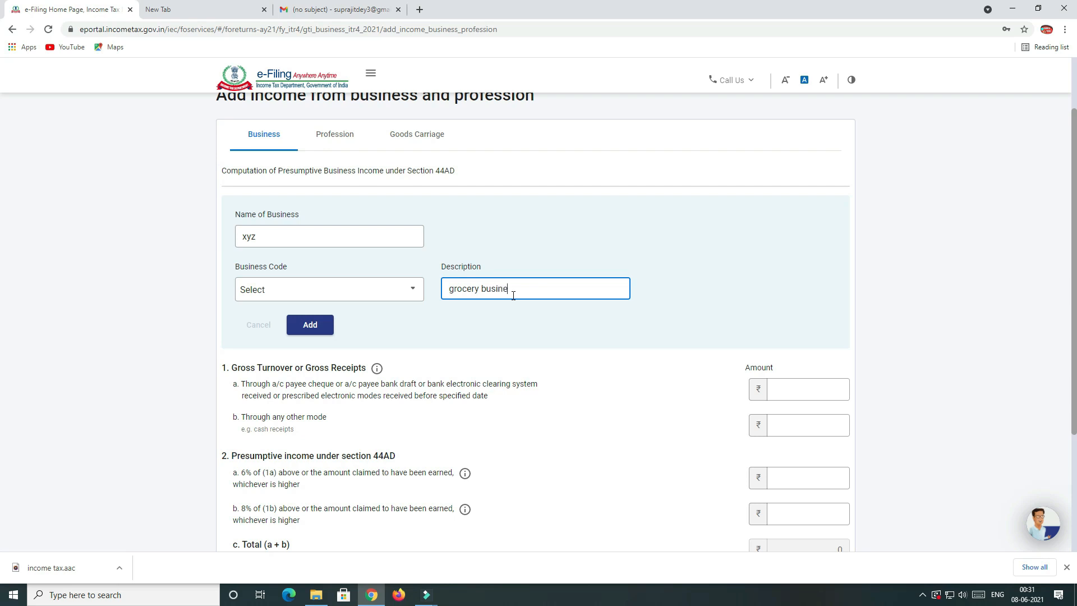
type("ss")
key("Tab")
Enter turnovers of 25,00,000 through banking channels and 10,00,000 by other modes.
scroll(645, 346, "down", 2)
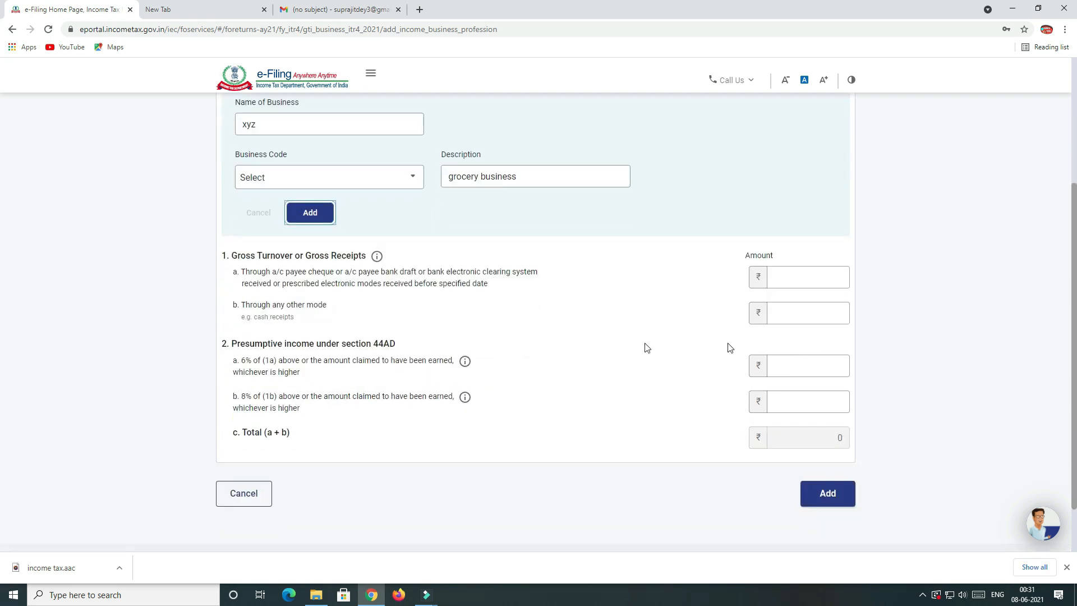
left_click(785, 275)
type("2500000")
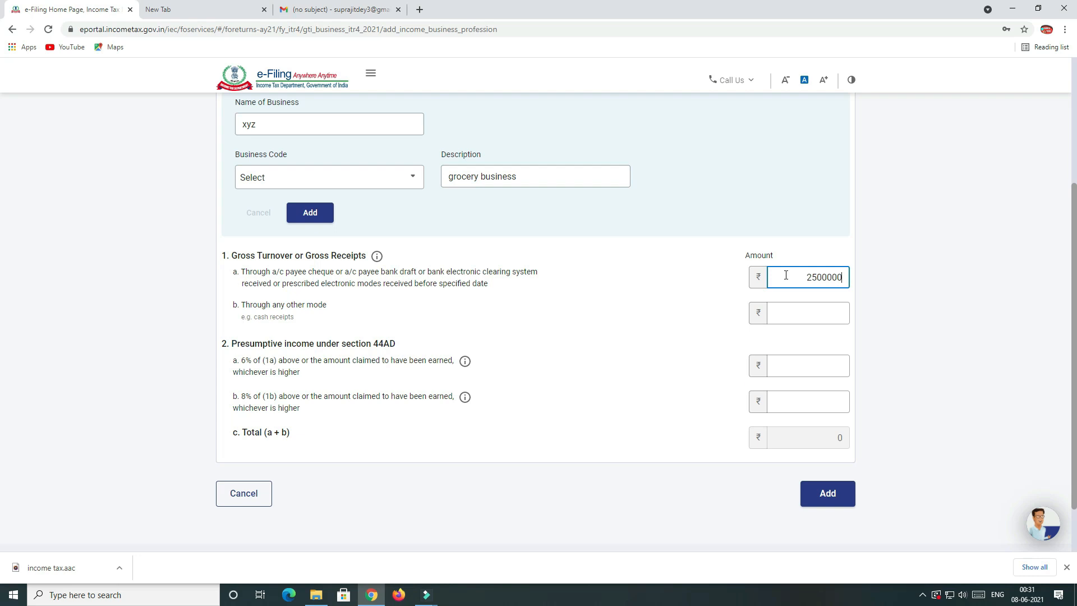
key("Tab")
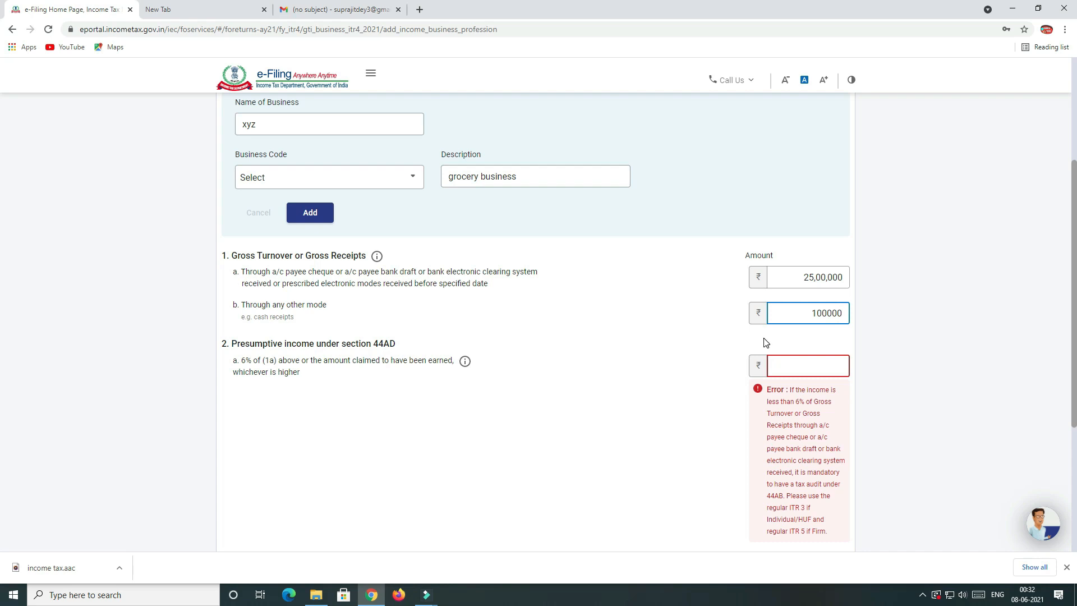
key("Tab")
left_click(831, 310)
type("00,")
key("Tab")
scroll(813, 320, "down", 2)
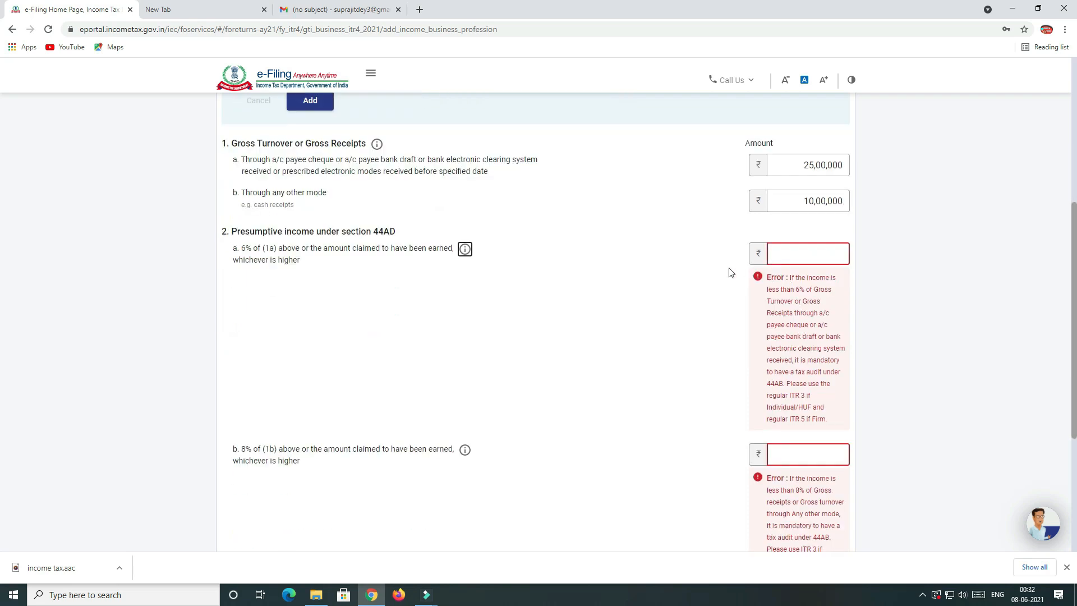
Enter presumptive incomes of 3,50,000 at 6% and 1,20,000 at 8%, totalling 4,70,000.
left_click(799, 253)
key("Tab")
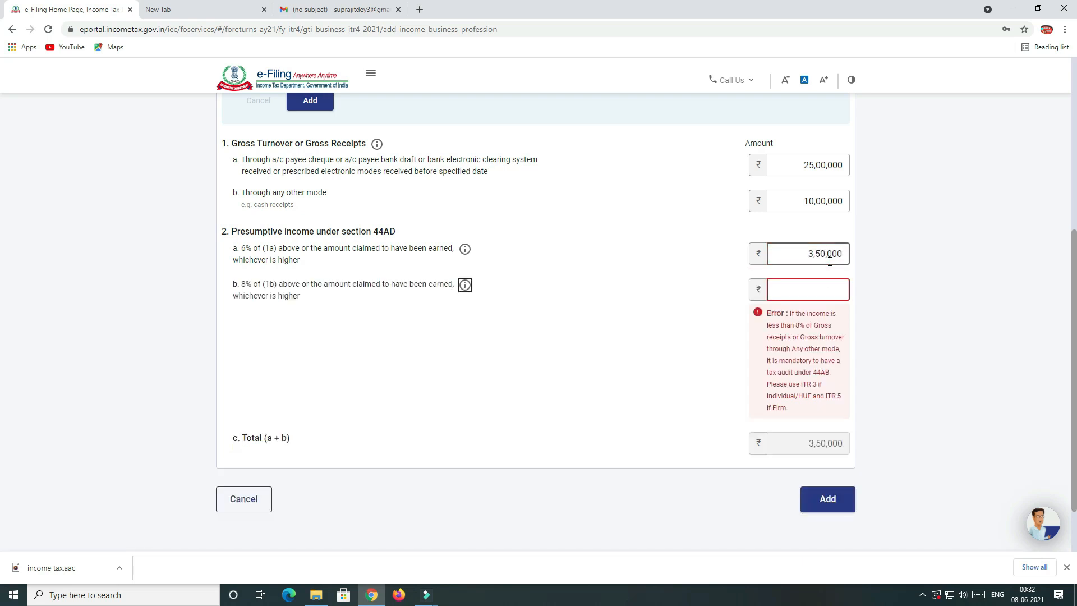
left_click(806, 294)
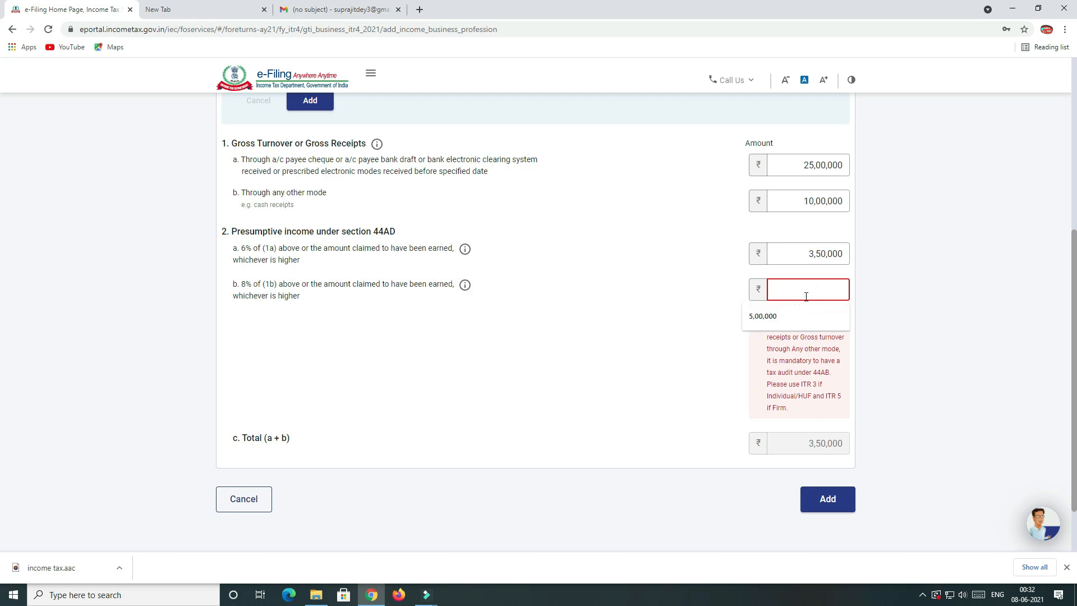
type("1,80,")
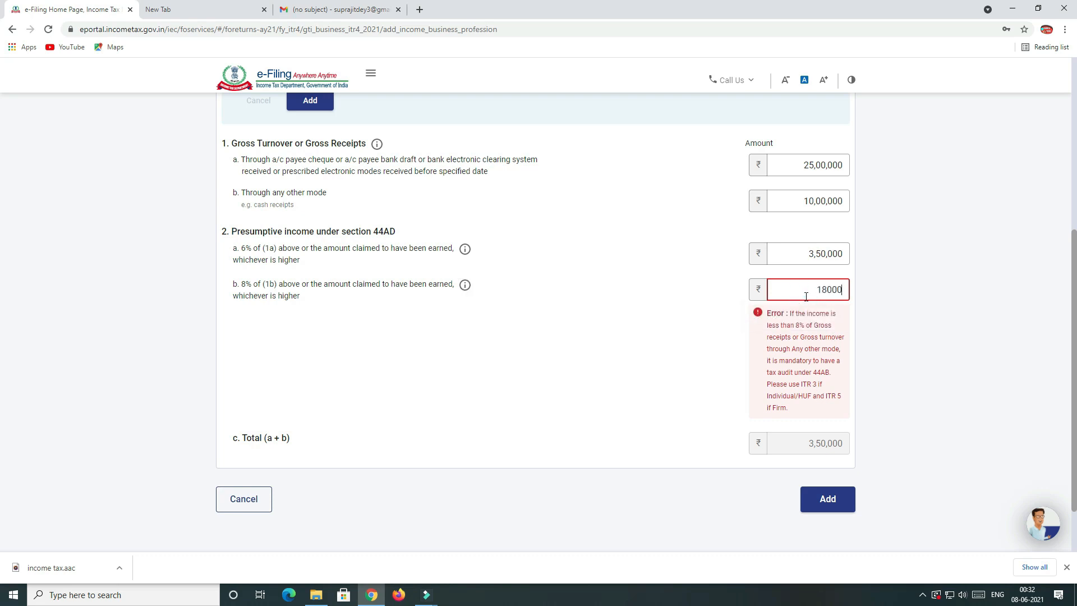
type("000")
key("Tab")
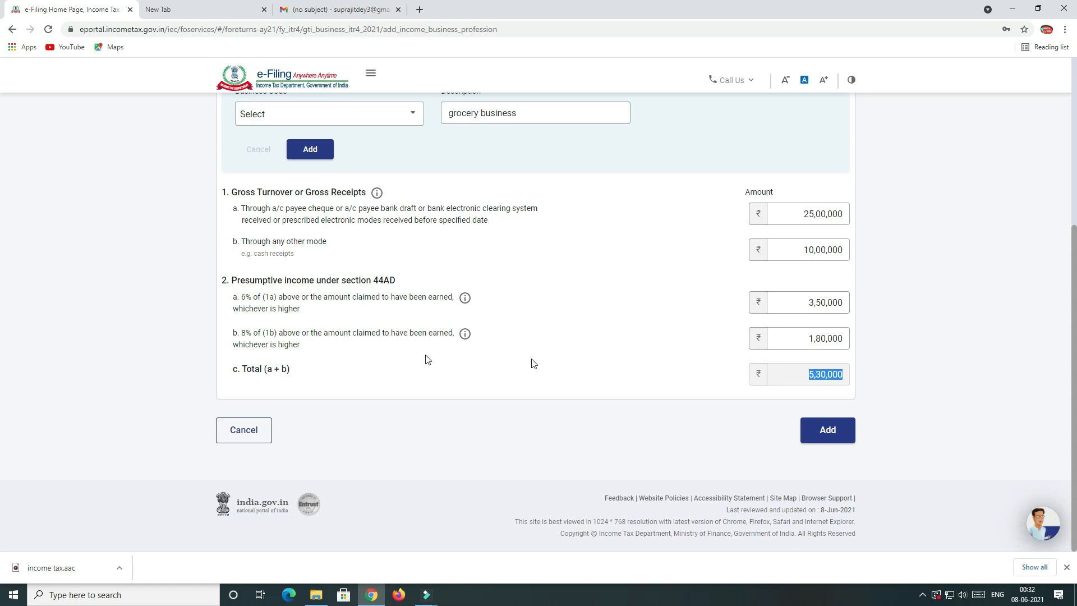
left_click(800, 343)
type("1,20,000")
key("Tab")
Pick business code 09028 (retail sale), save the business income, and review Gross Total Income of ₹4,70,000.
left_click(829, 435)
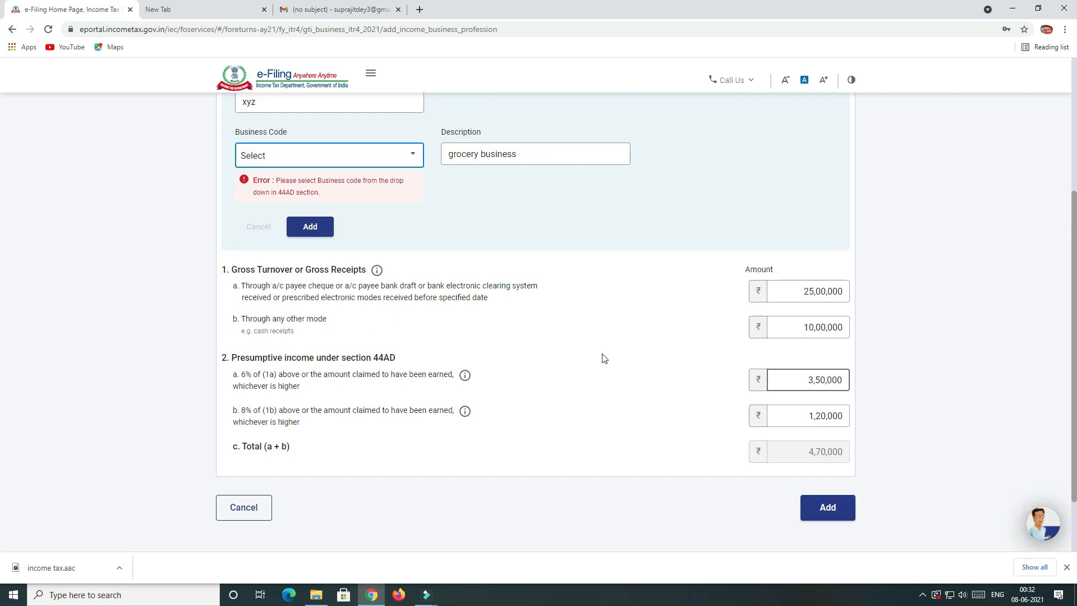
left_click(294, 159)
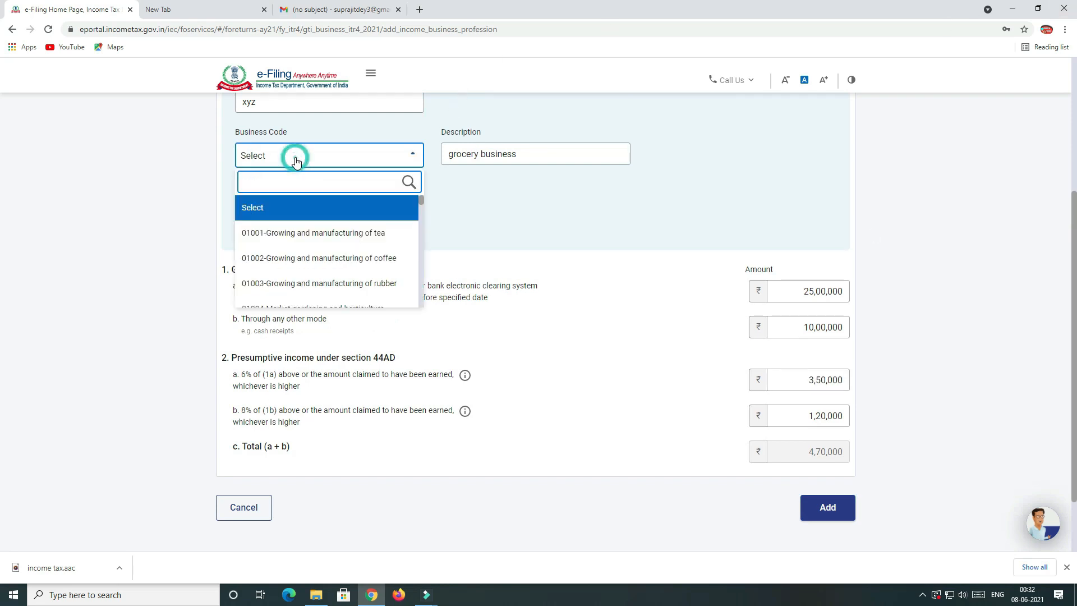
type("09028")
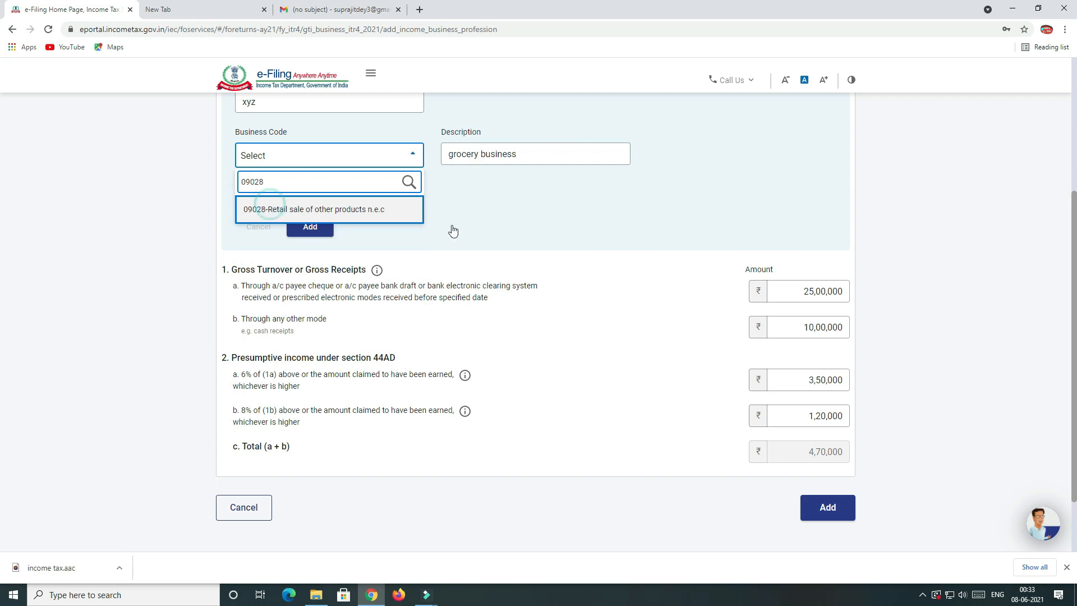
left_click(271, 209)
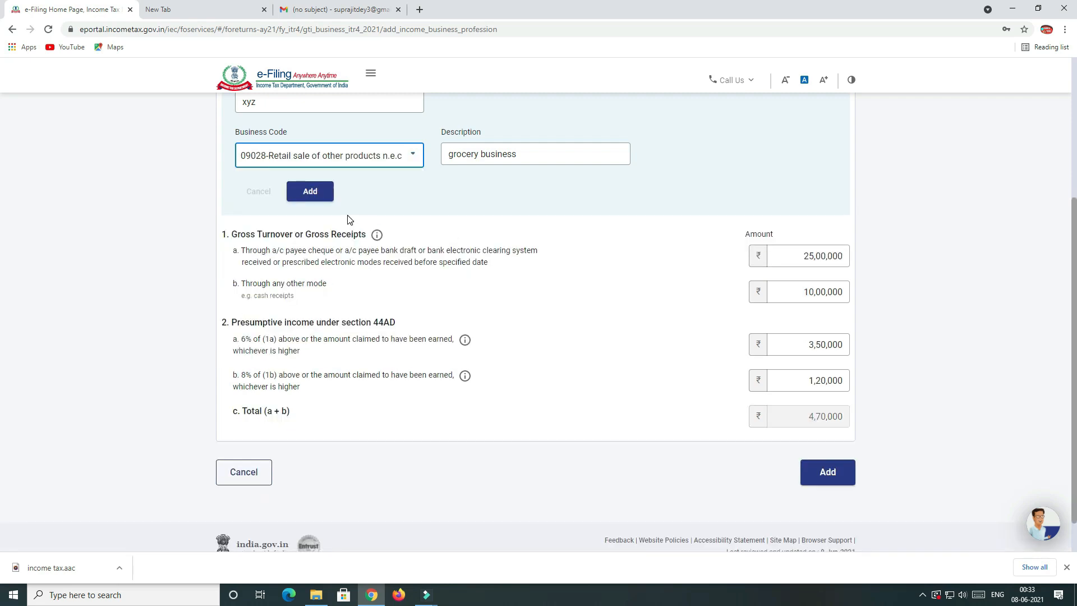
scroll(603, 285, "down", 1)
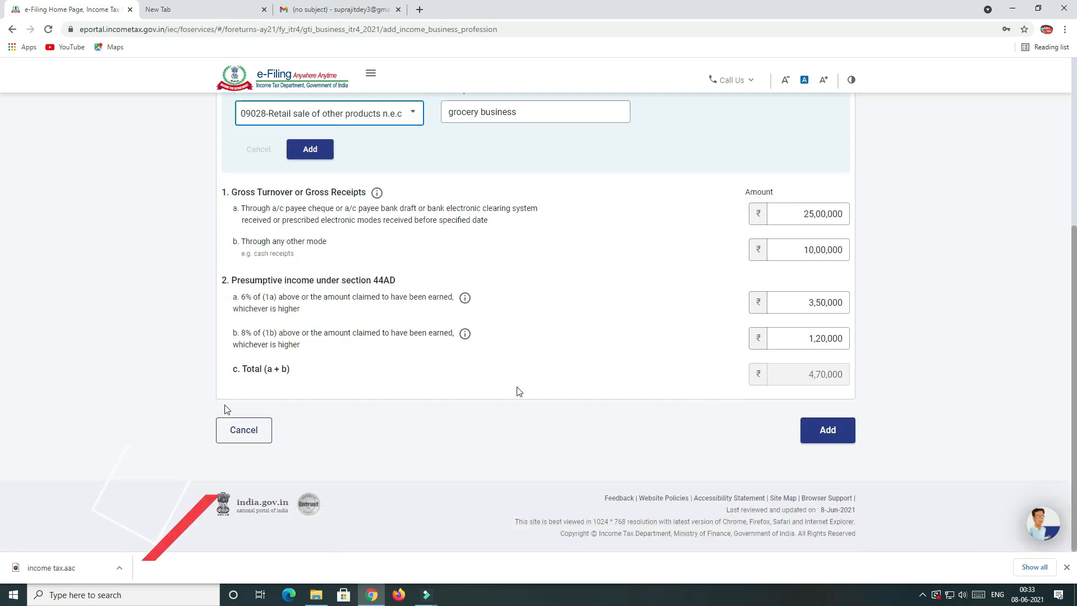
left_click(837, 437)
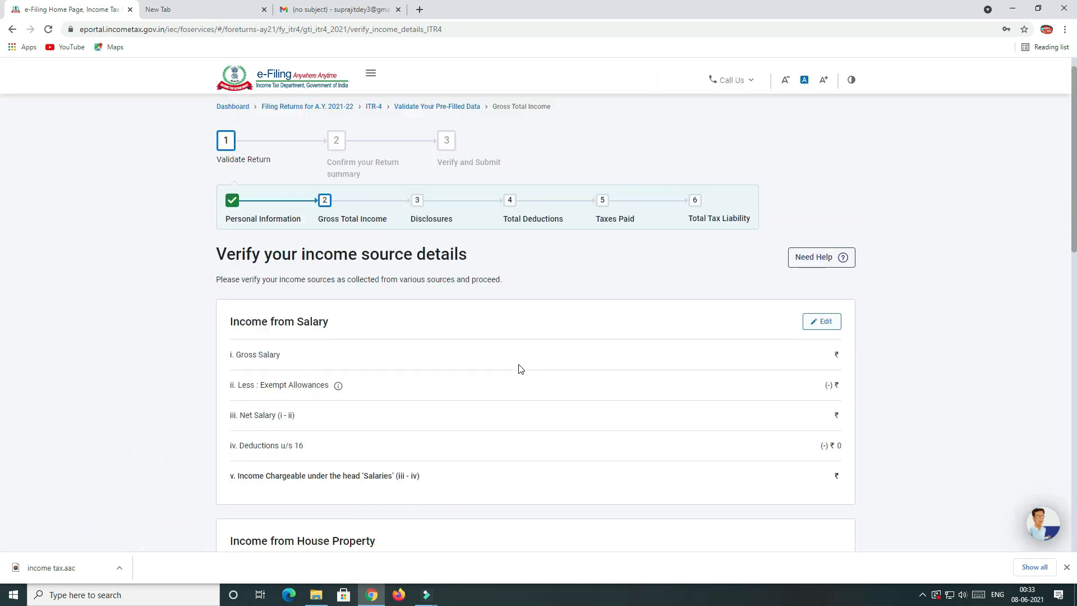
scroll(519, 369, "down", 6)
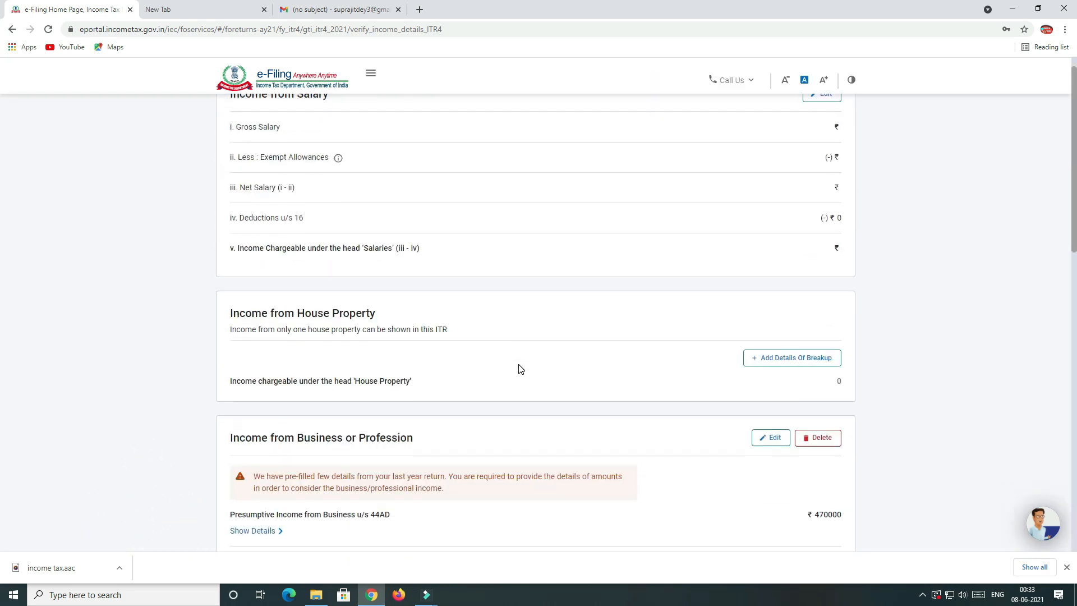
scroll(520, 368, "down", 6)
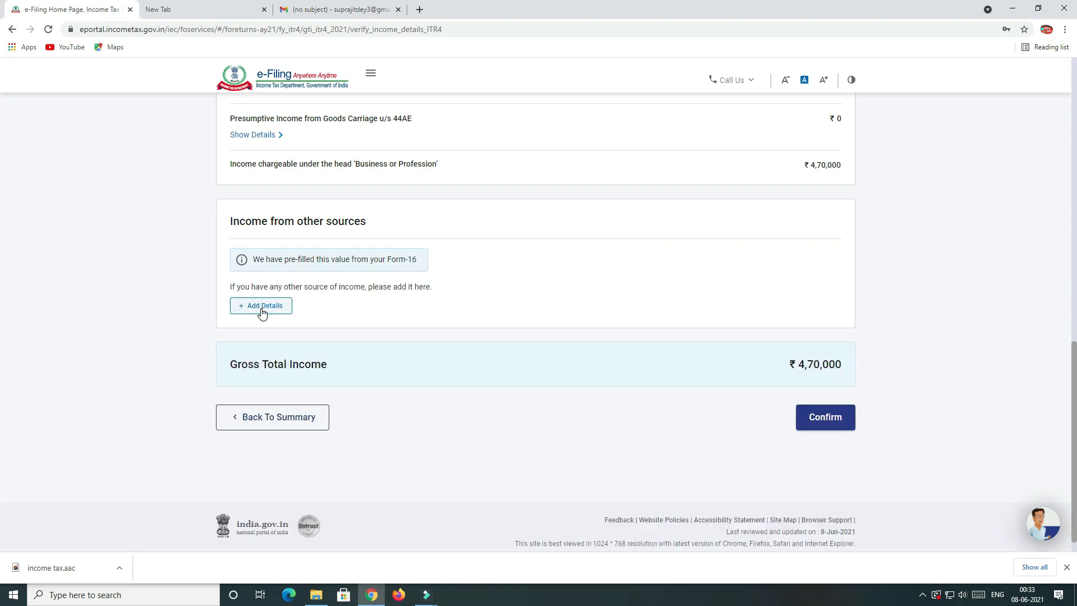
Declare ₹2,000 of savings bank interest under Income from Other Sources.
left_click(262, 309)
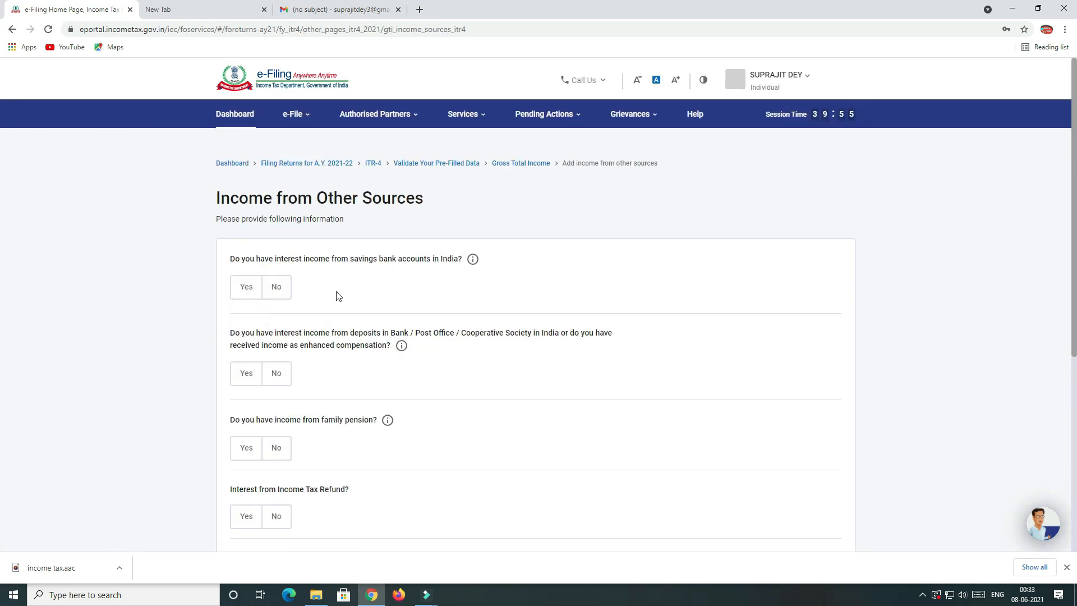
scroll(277, 278, "down", 1)
scroll(279, 280, "down", 1)
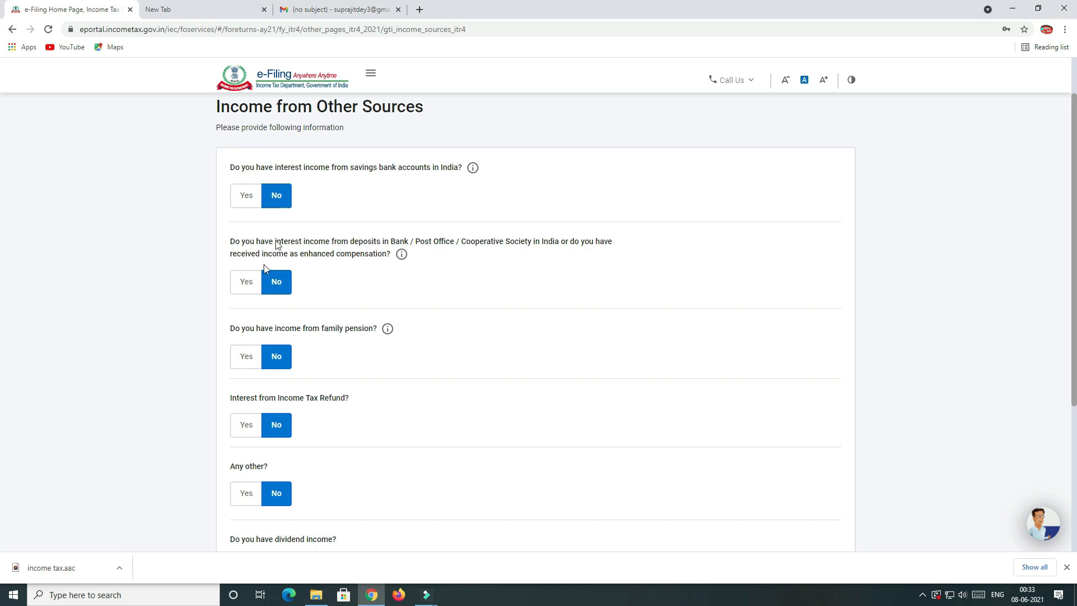
scroll(288, 308, "down", 1)
left_click(246, 140)
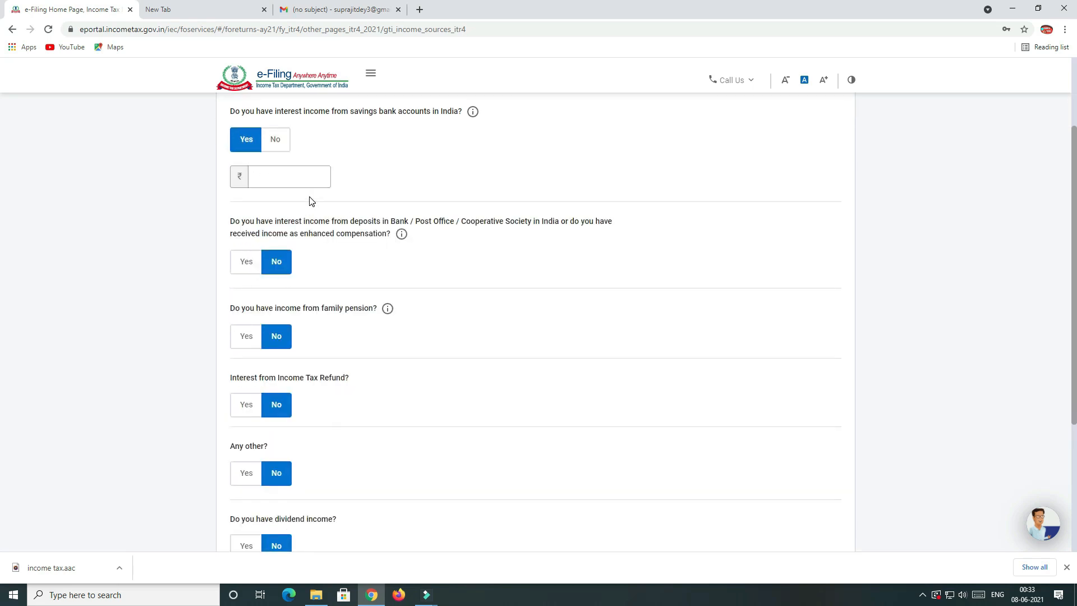
left_click(301, 172)
type("2,")
type("000")
key("Tab")
Review and submit the other-source income answers.
scroll(334, 260, "down", 1)
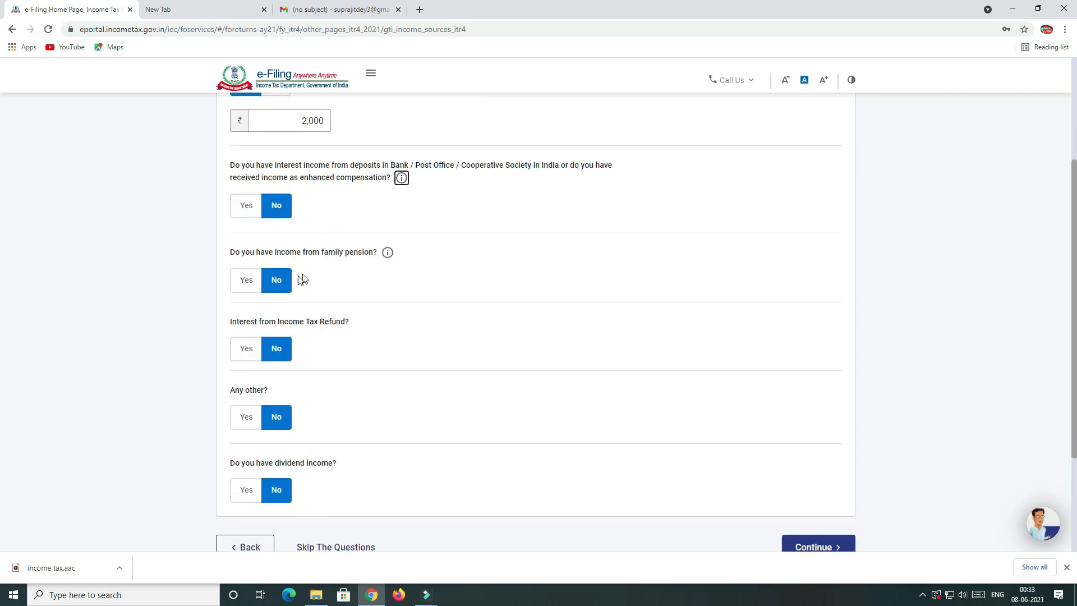
scroll(269, 324, "down", 1)
scroll(270, 321, "down", 2)
scroll(330, 308, "up", 5)
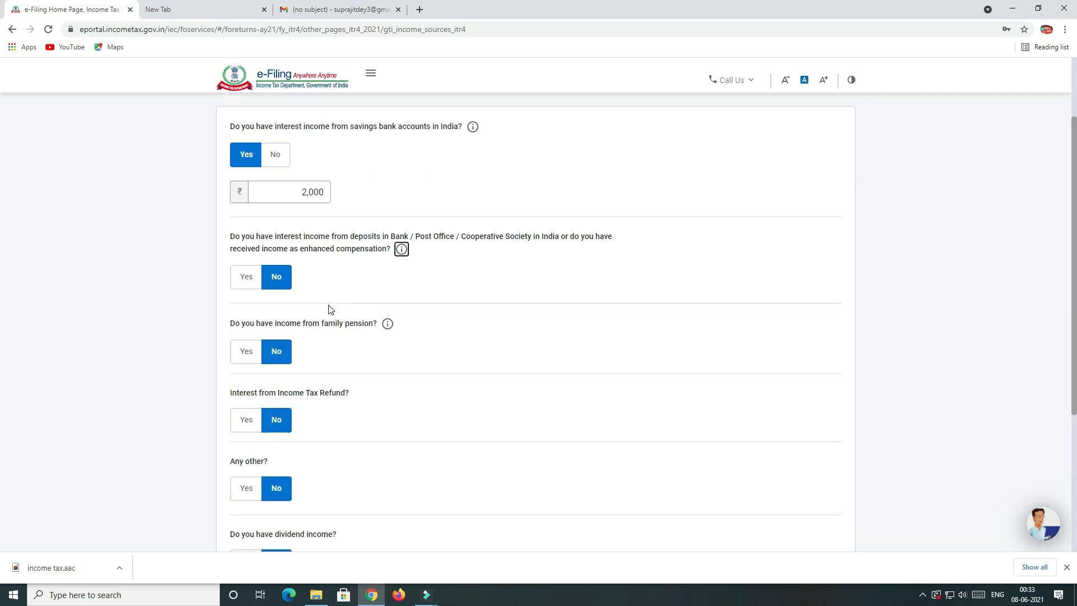
scroll(334, 433, "down", 5)
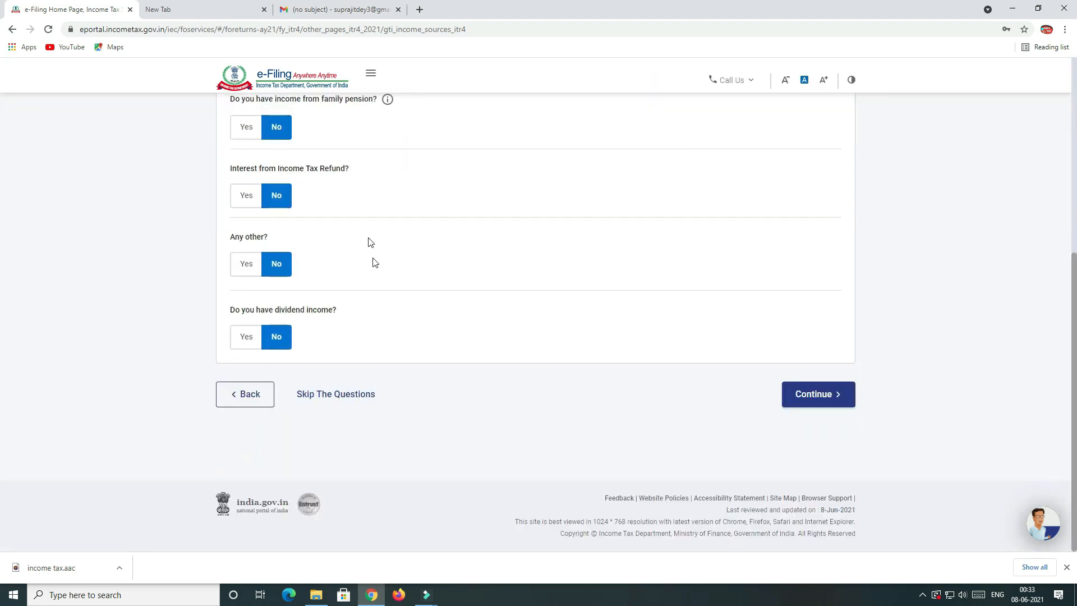
scroll(426, 289, "up", 5)
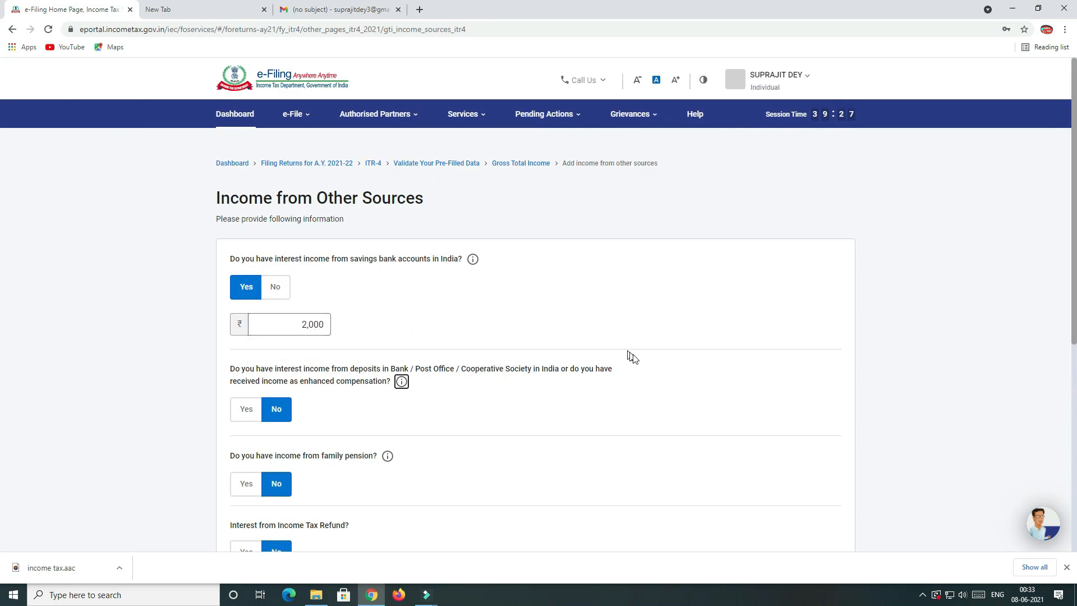
scroll(633, 355, "down", 5)
left_click(800, 404)
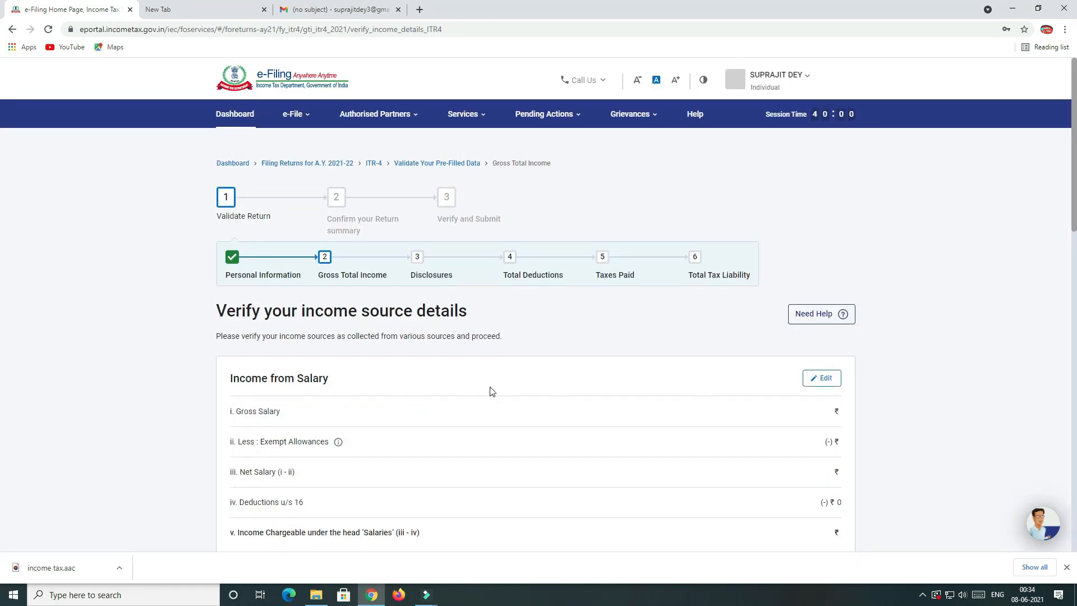
Confirm the Gross Total Income of ₹4,72,000.
scroll(492, 391, "down", 2)
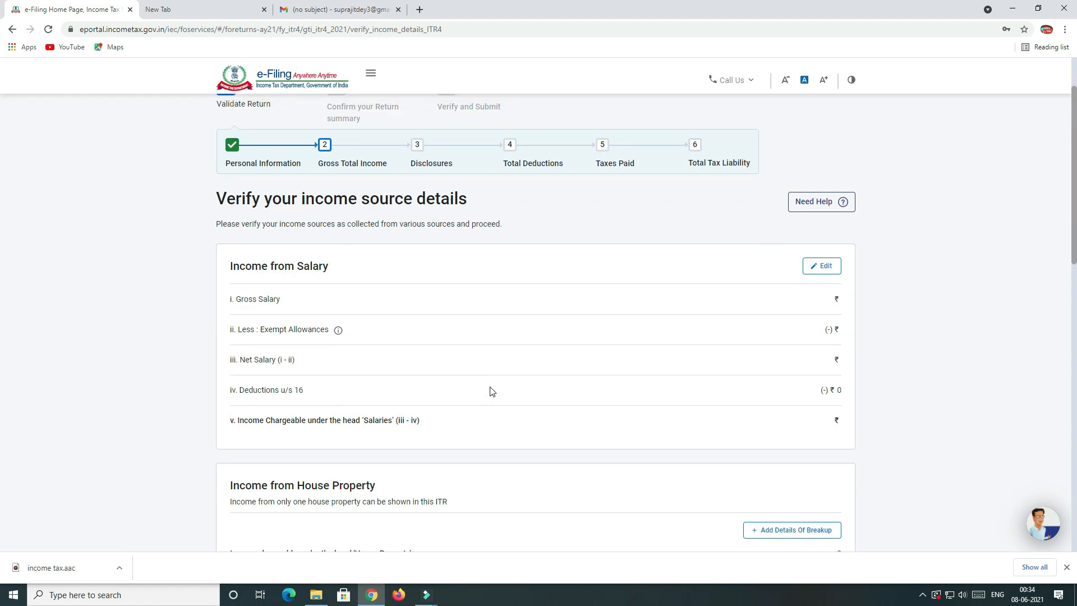
scroll(492, 391, "down", 7)
scroll(491, 391, "up", 1)
scroll(492, 391, "up", 2)
scroll(492, 391, "down", 10)
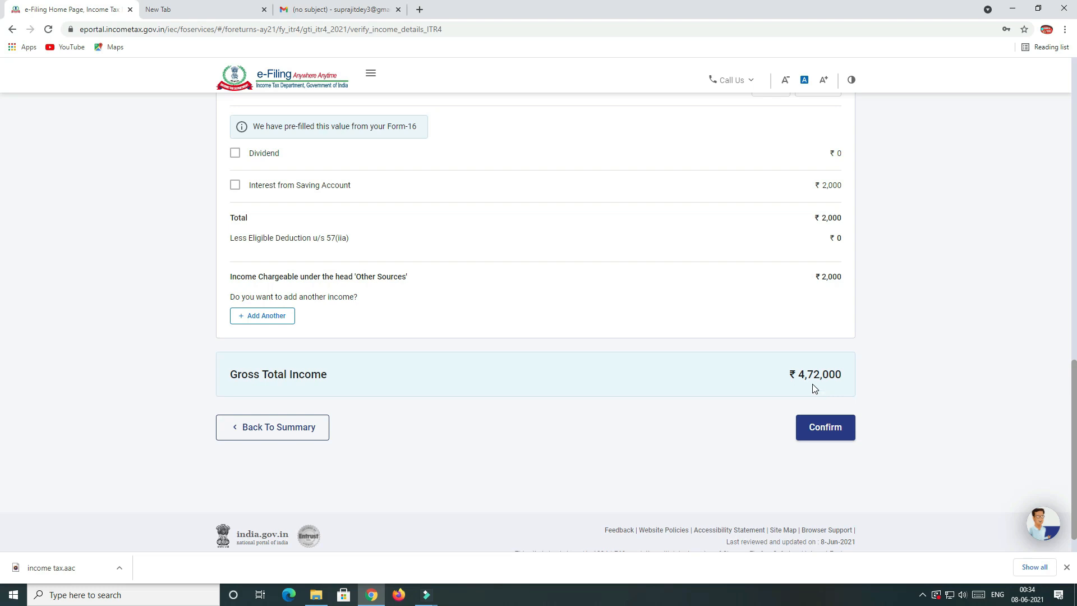
left_click(828, 435)
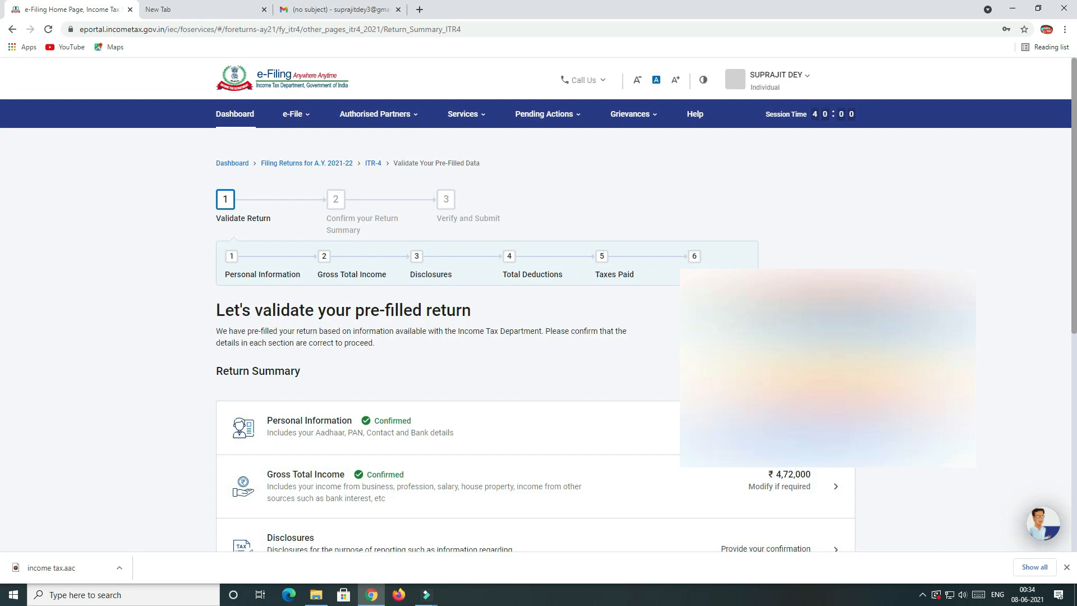
Go to the Disclosures section from the Return Summary.
scroll(422, 481, "down", 2)
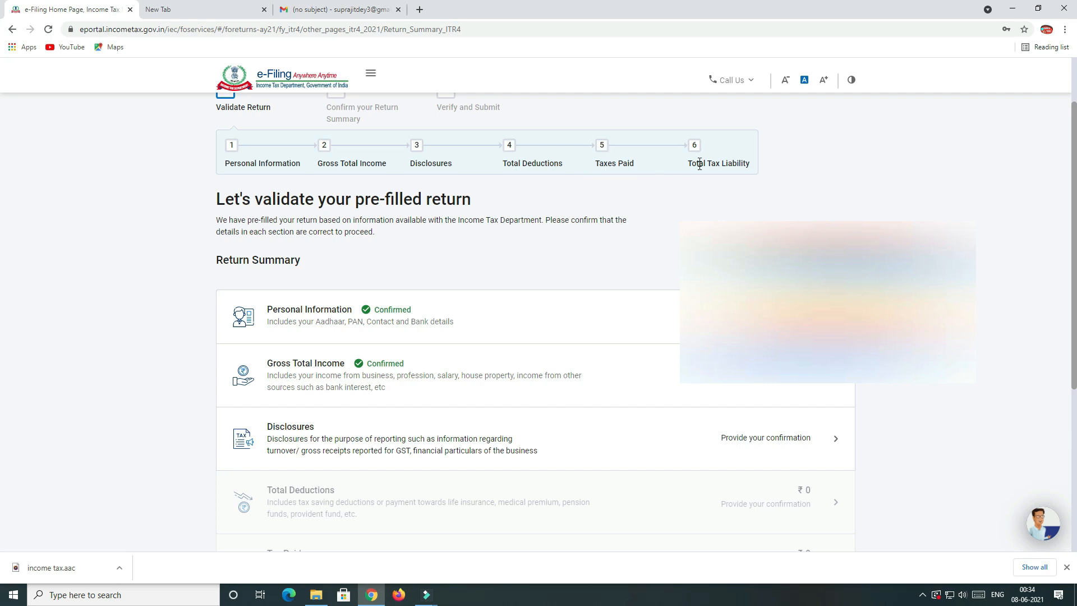
scroll(507, 234, "down", 2)
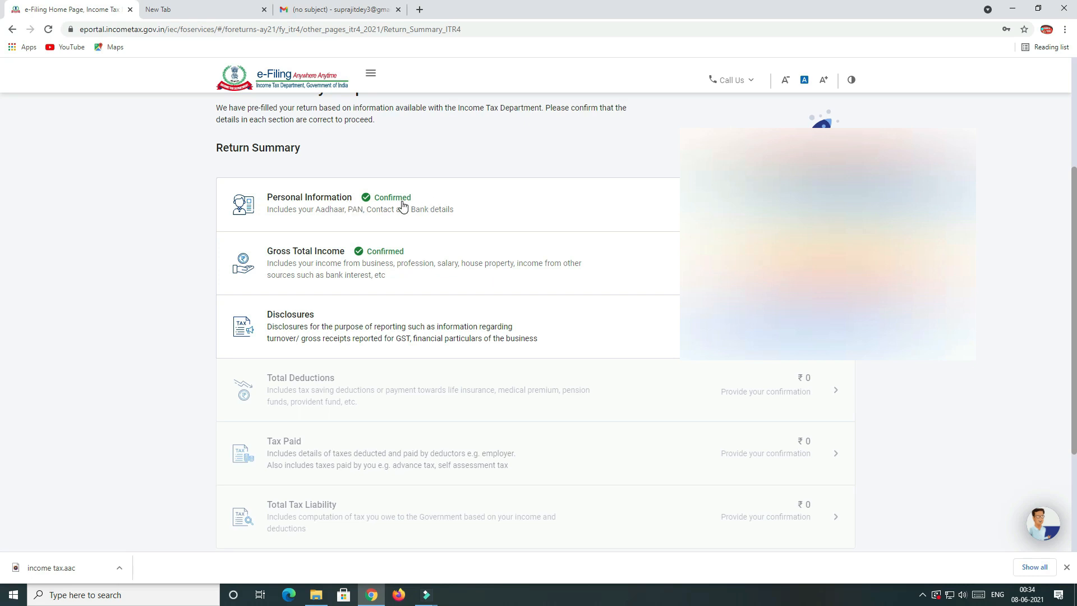
scroll(537, 275, "down", 1)
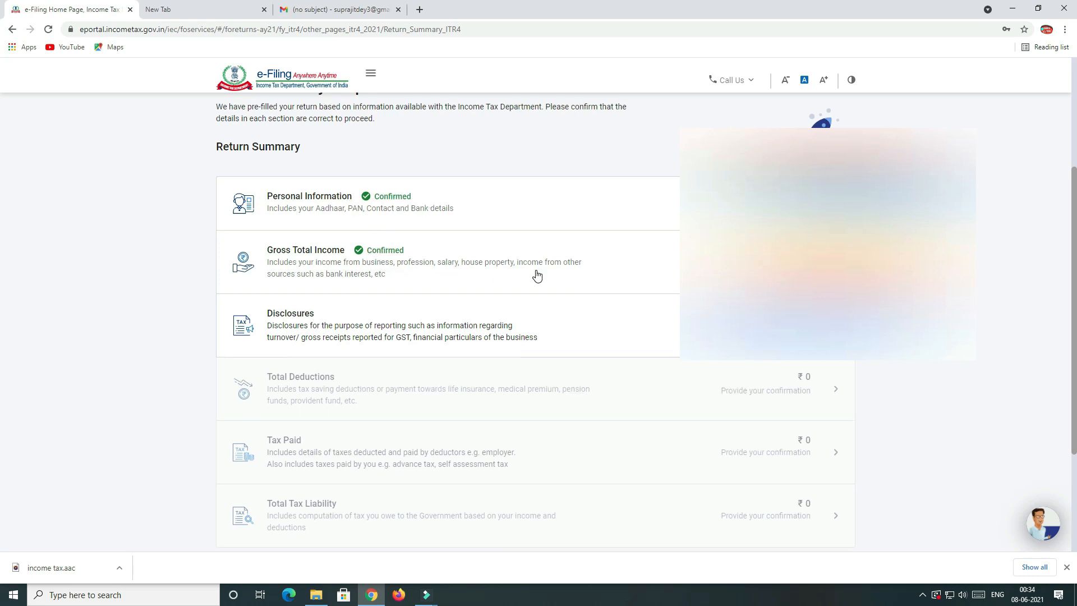
left_click(519, 270)
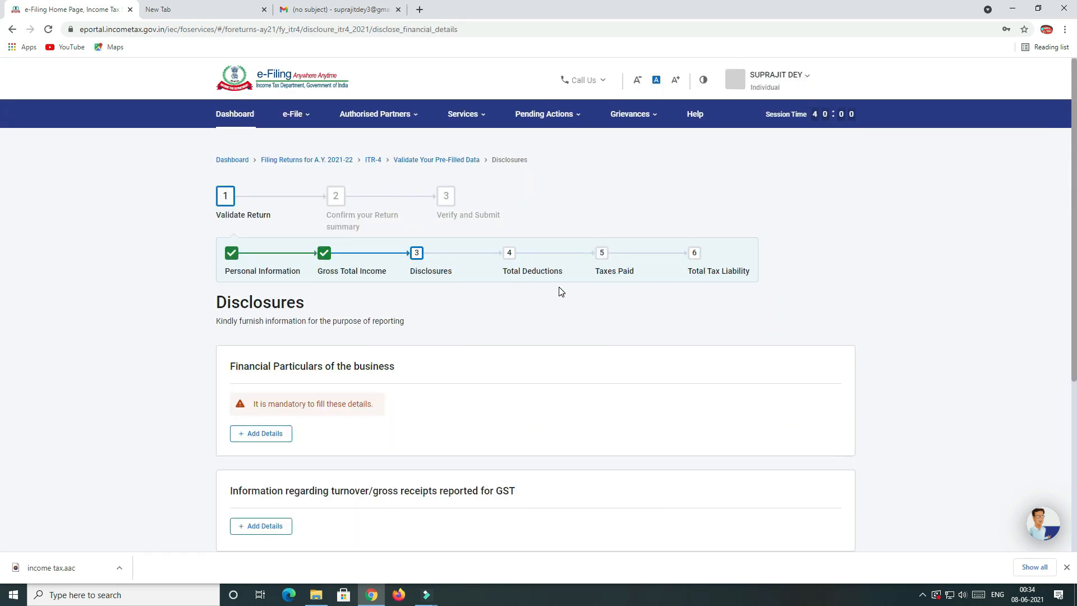
Enter financial particulars: sundry creditors 50,000 and inventories 5,00,000.
scroll(561, 292, "down", 2)
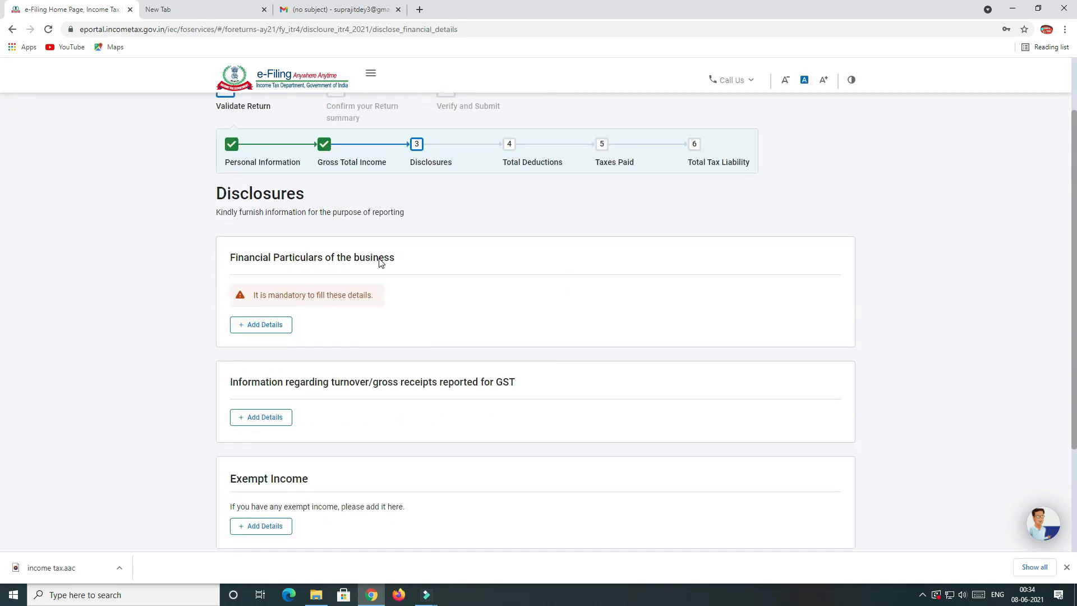
left_click(263, 331)
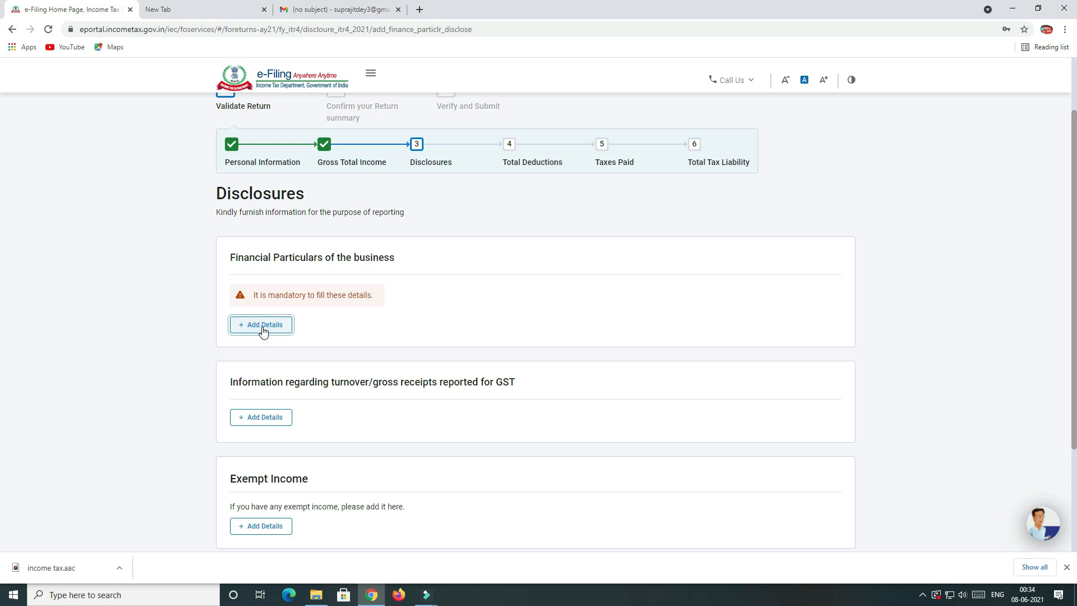
scroll(539, 339, "down", 2)
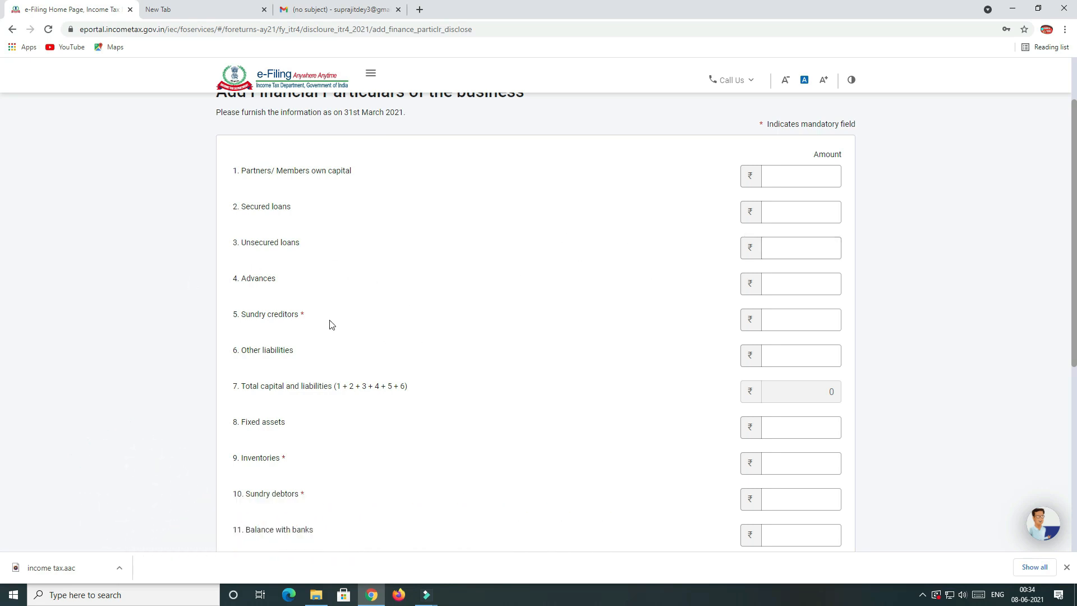
left_click(780, 317)
key("Tab")
scroll(379, 215, "down", 1)
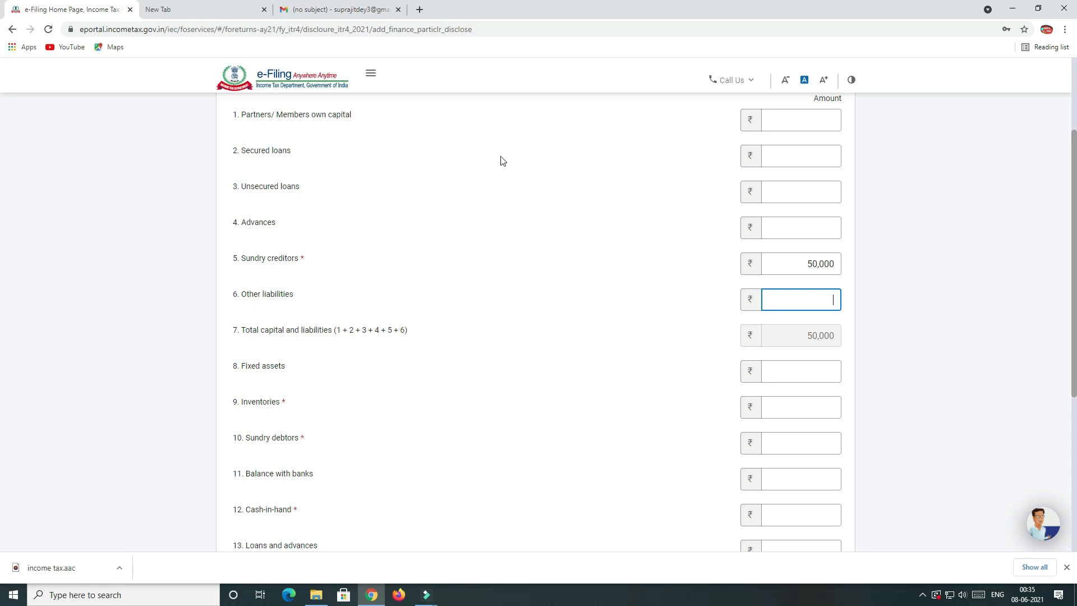
scroll(736, 367, "down", 1)
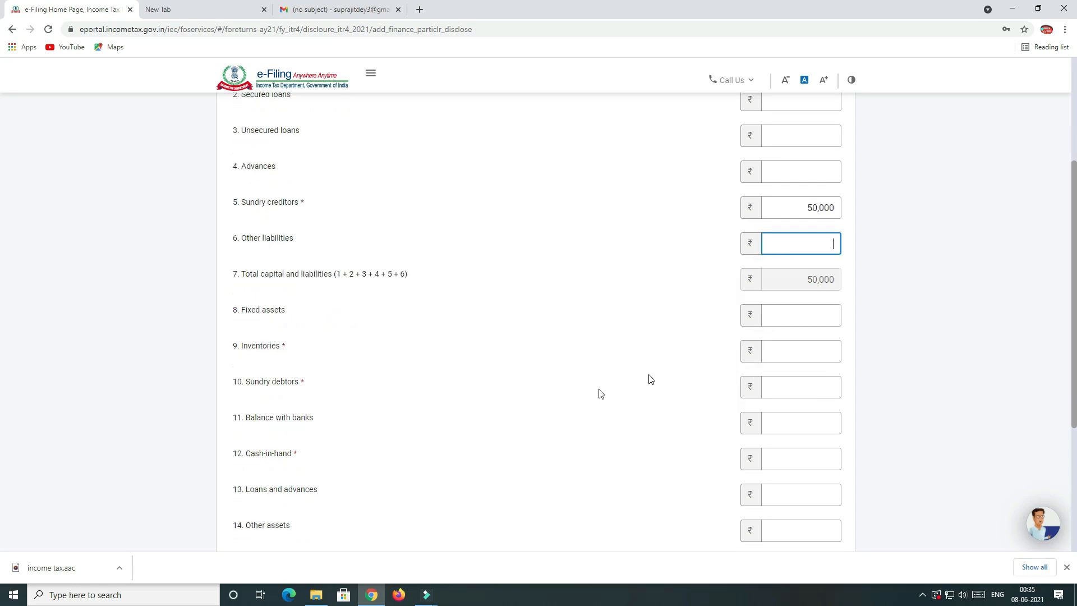
left_click(784, 359)
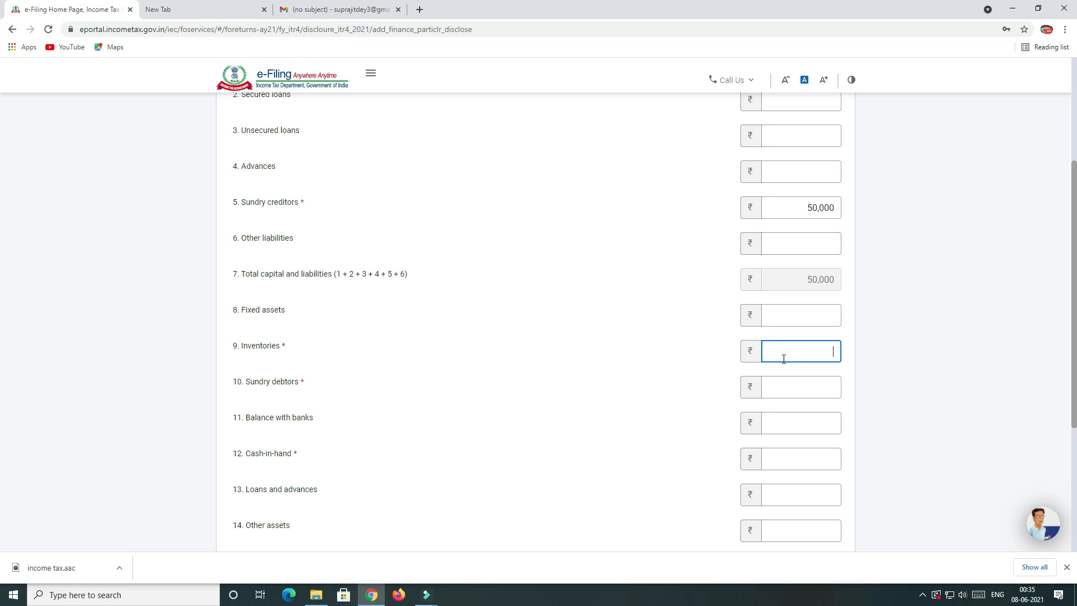
key("Tab")
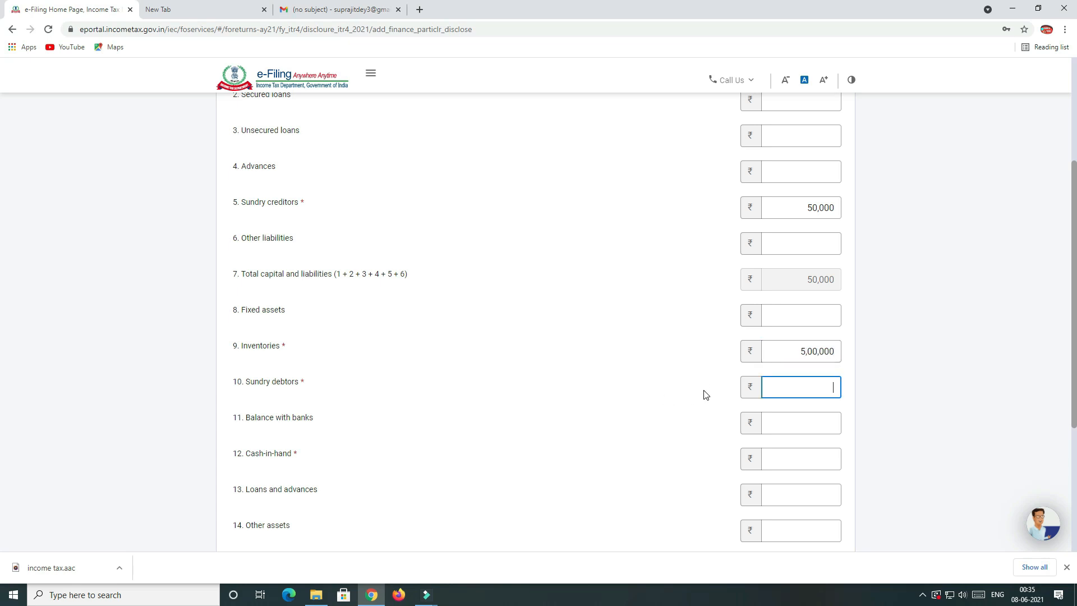
Enter sundry debtors 3,50,000, bank balance 12,500 and cash-in-hand 1,00,000, then save.
type("350000")
key("Tab")
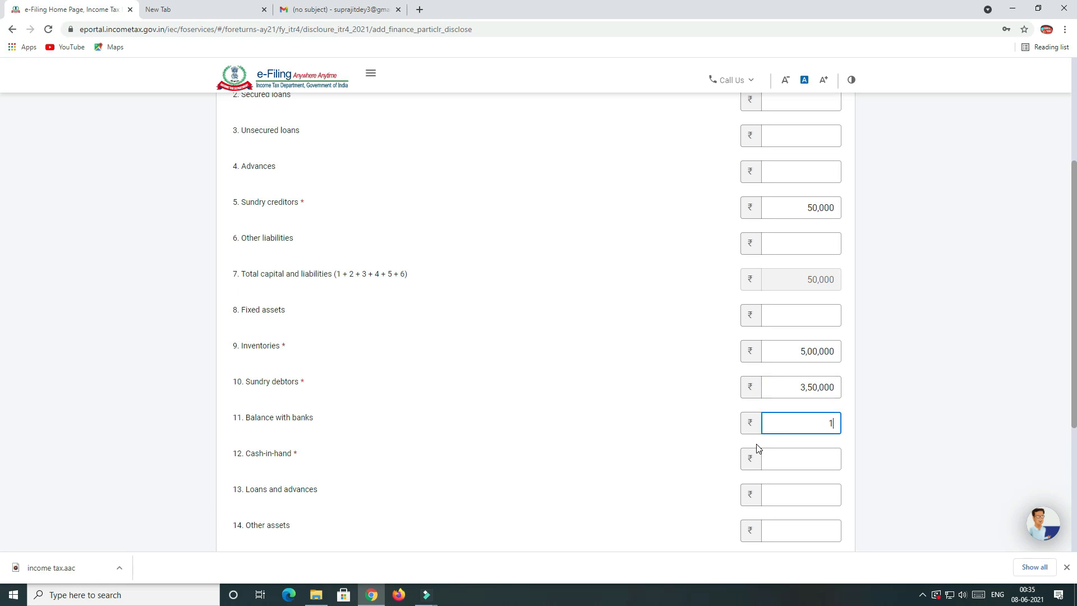
type("12500")
key("Tab")
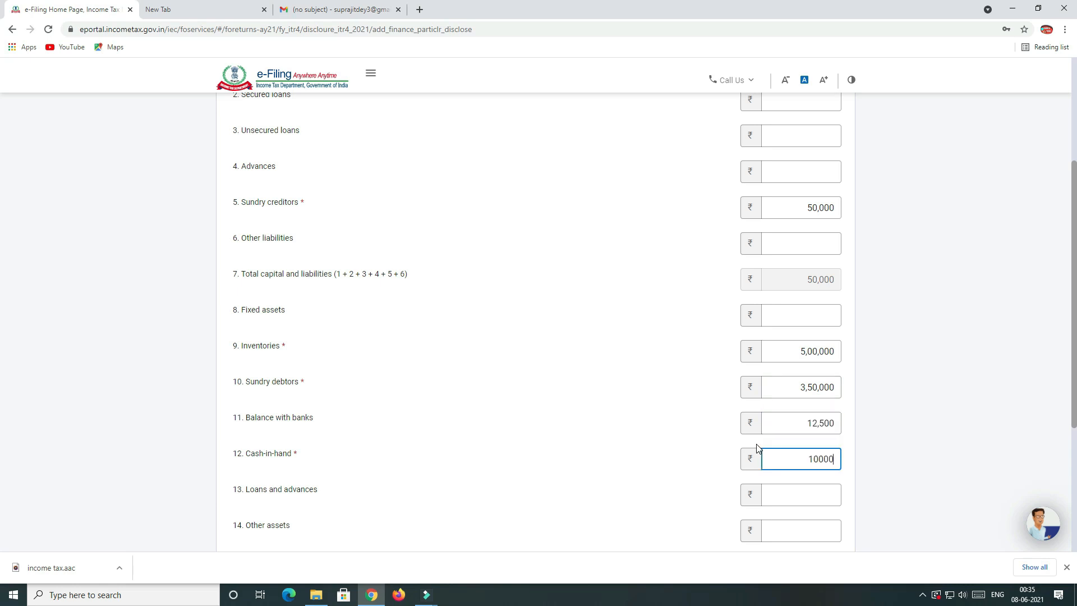
key("Tab")
scroll(638, 437, "down", 3)
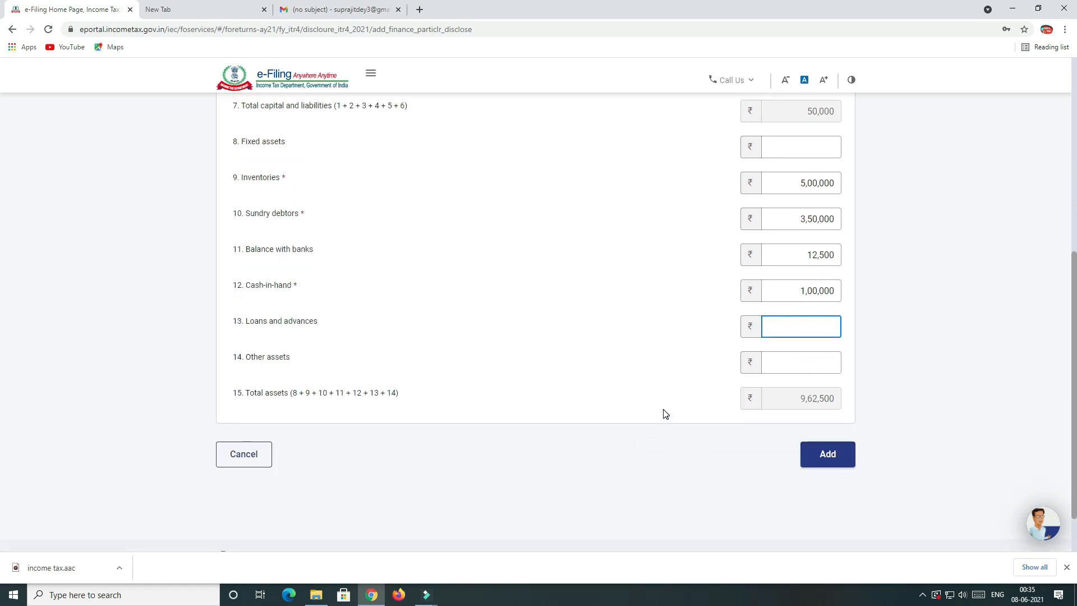
scroll(664, 413, "up", 10)
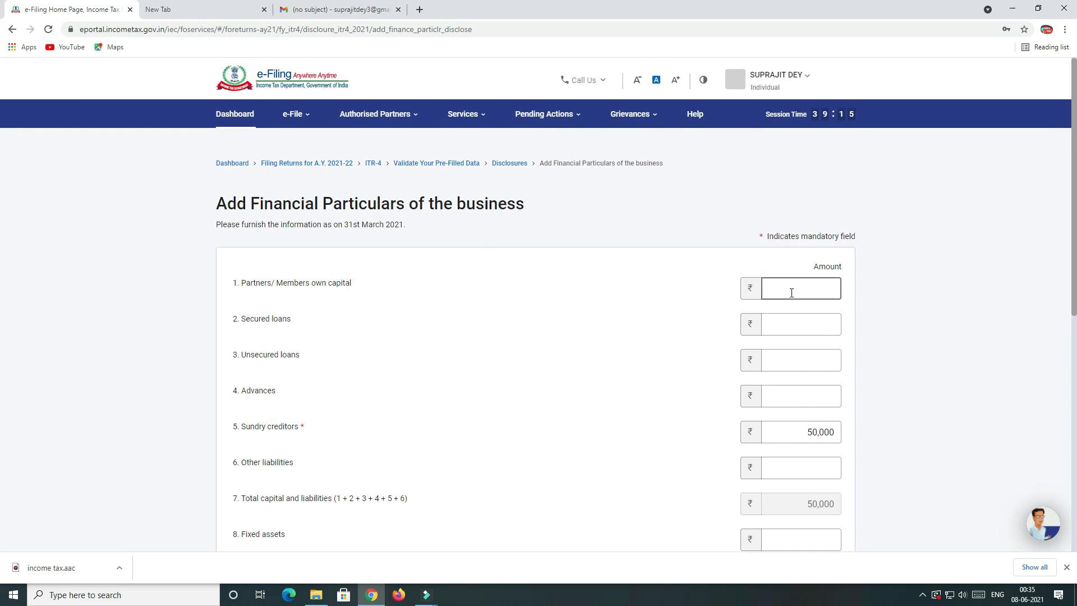
scroll(545, 416, "down", 4)
scroll(547, 416, "down", 3)
left_click(826, 453)
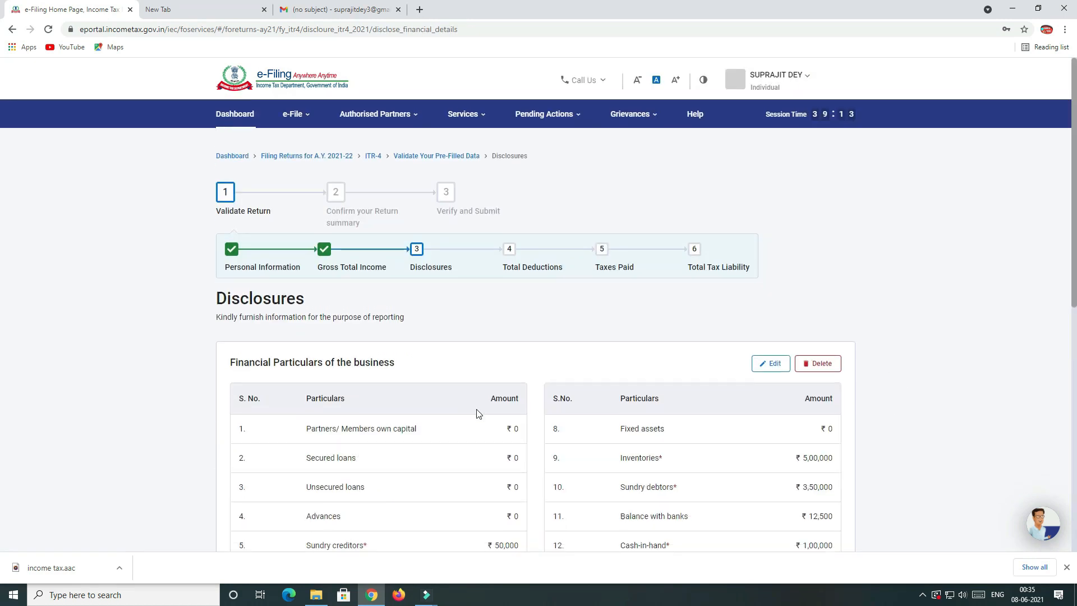
Confirm the disclosure details.
scroll(477, 415, "down", 4)
scroll(486, 423, "down", 2)
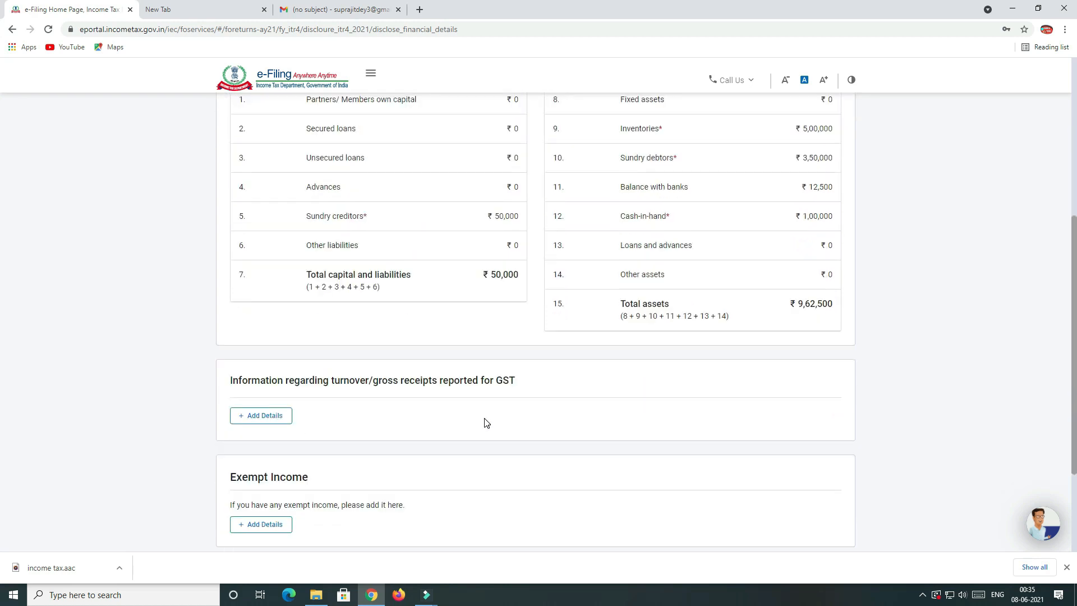
scroll(486, 423, "down", 1)
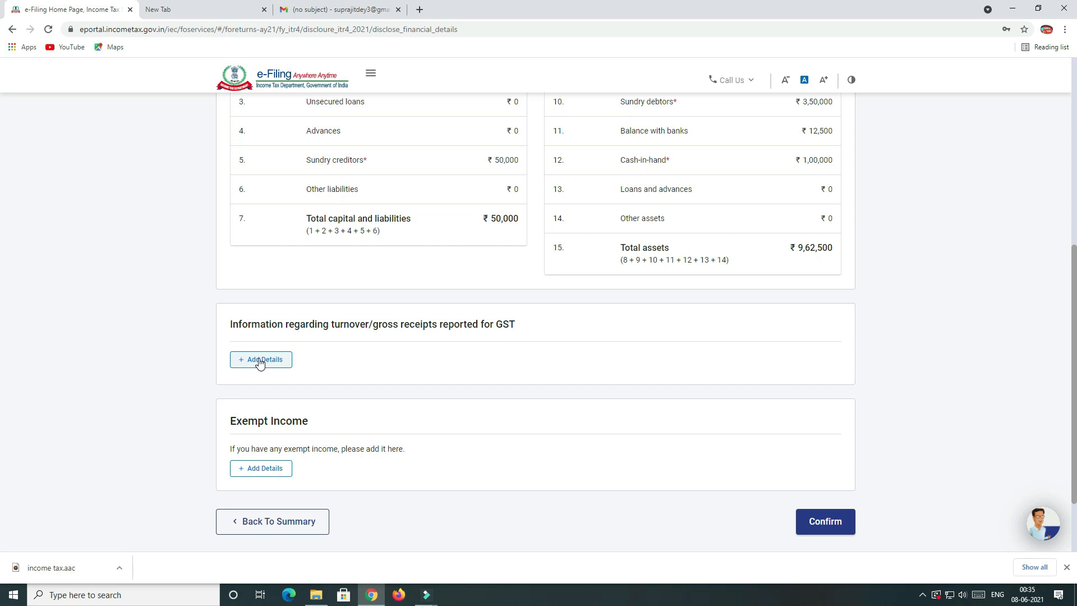
scroll(303, 394, "down", 2)
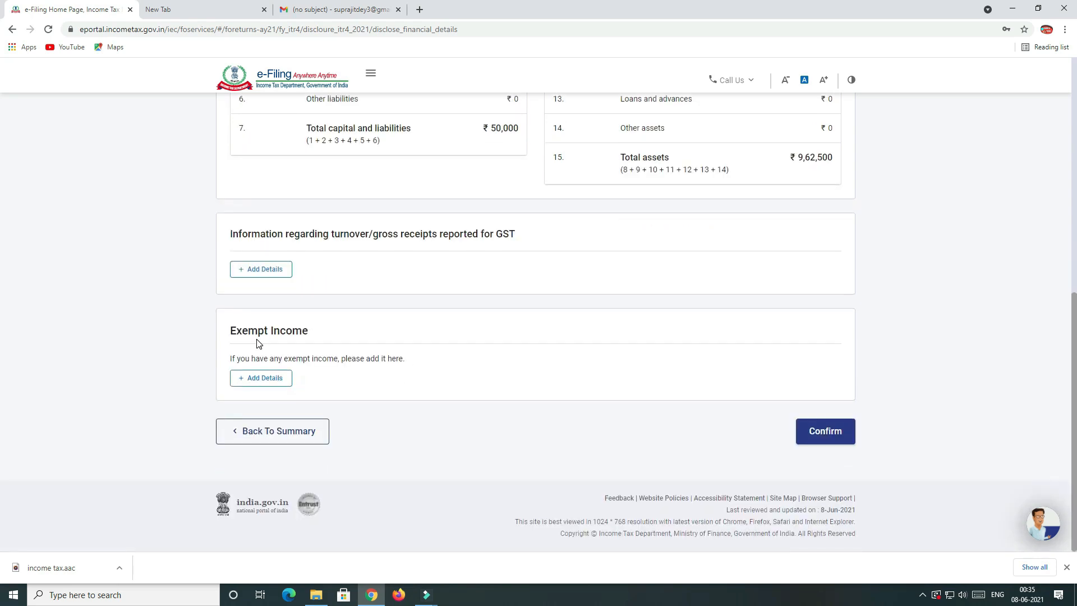
left_click(818, 438)
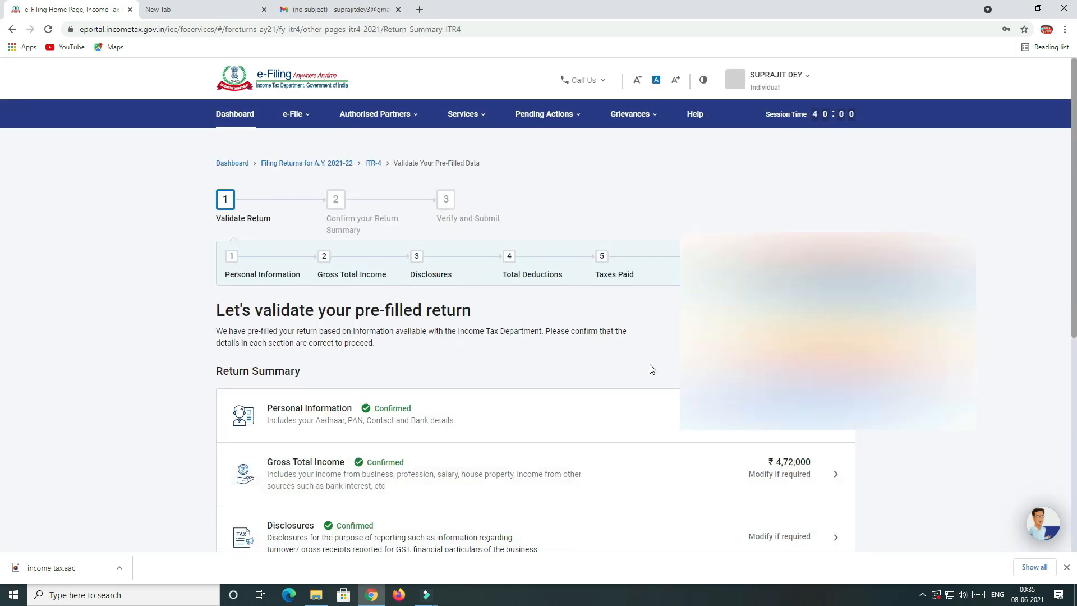
Go to the Total Deductions section from the Return Summary.
scroll(496, 392, "down", 2)
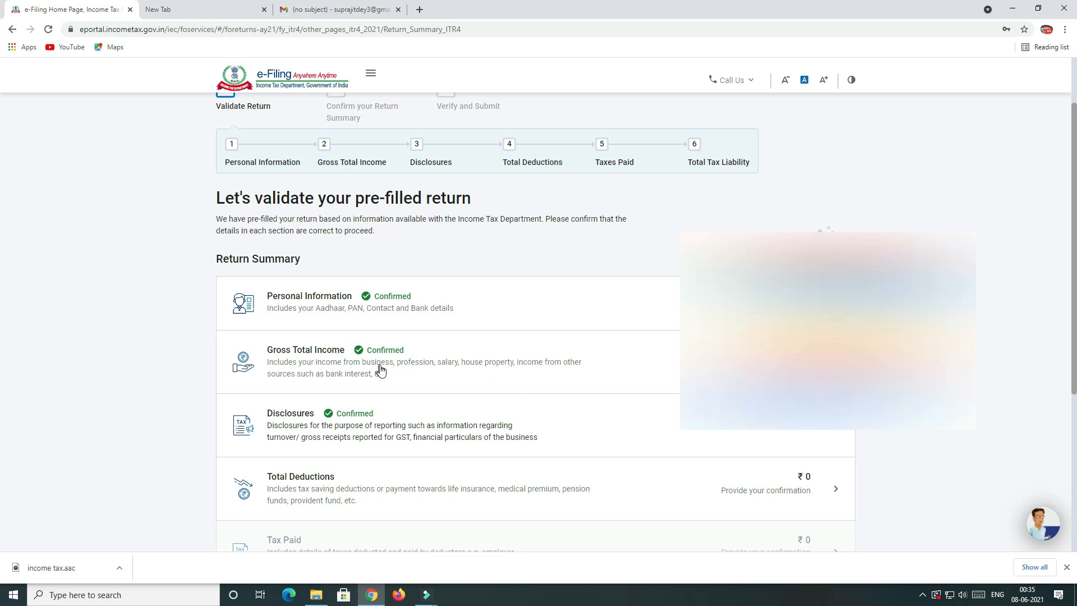
scroll(380, 370, "down", 1)
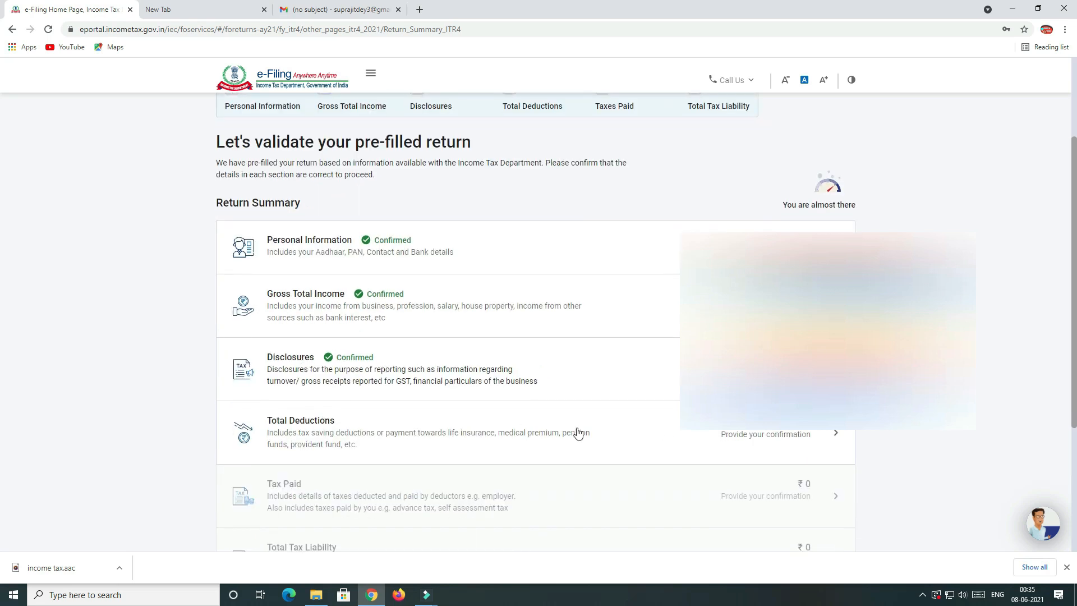
left_click(306, 427)
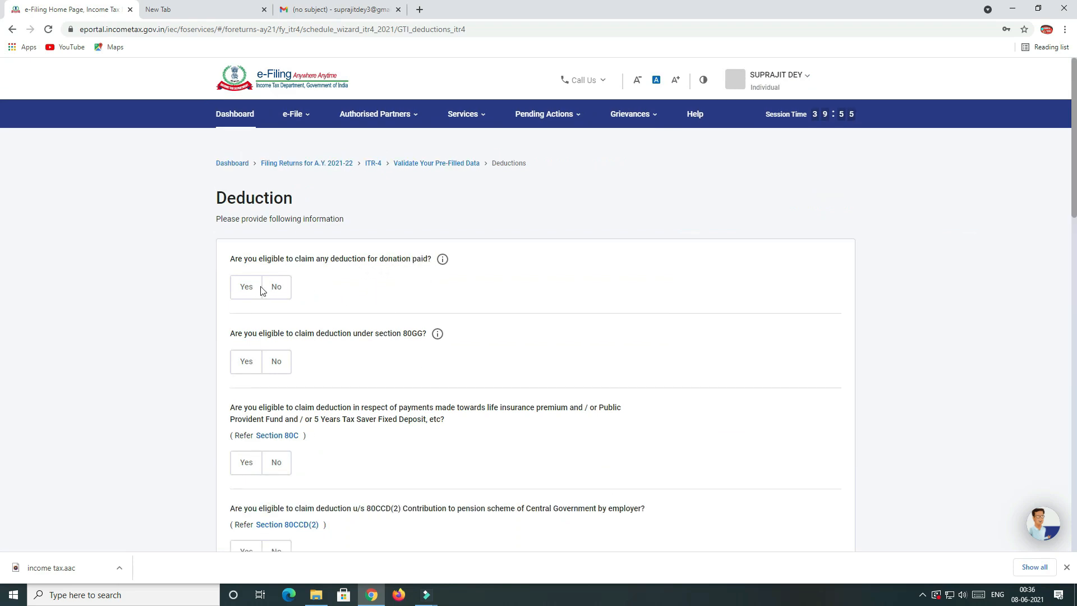
Answer Yes to the section 80C deduction question and enter 45,000 as the amount.
scroll(337, 281, "down", 1)
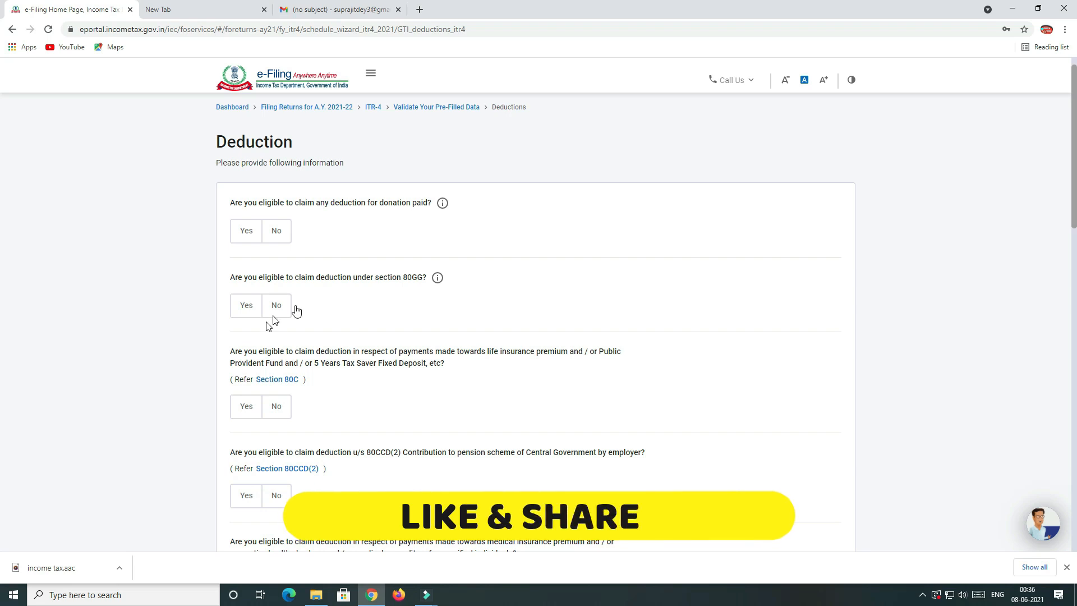
scroll(370, 320, "down", 2)
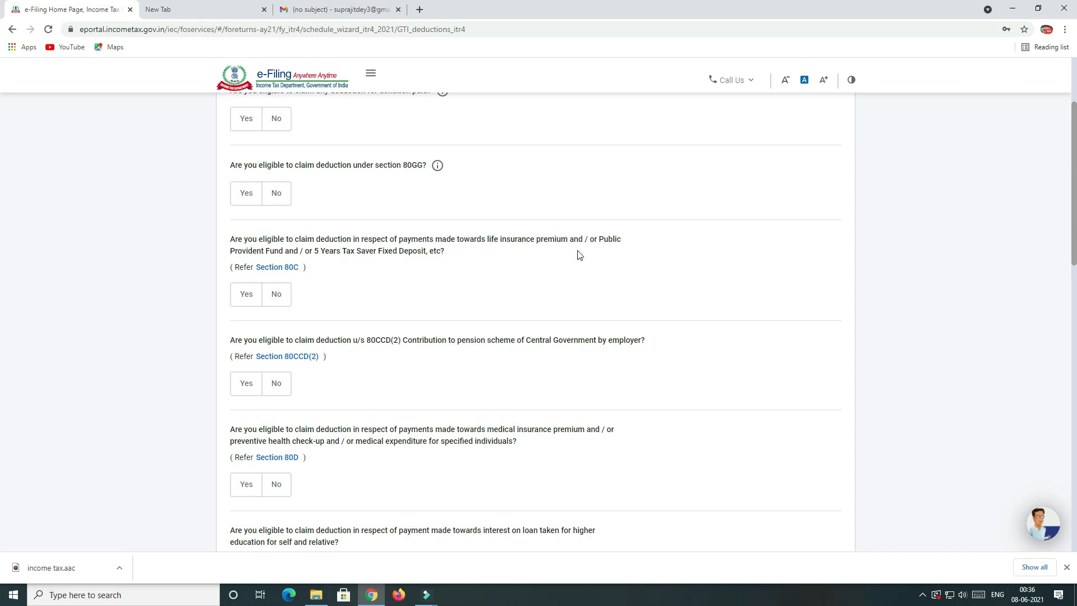
left_click(243, 301)
left_click(278, 346)
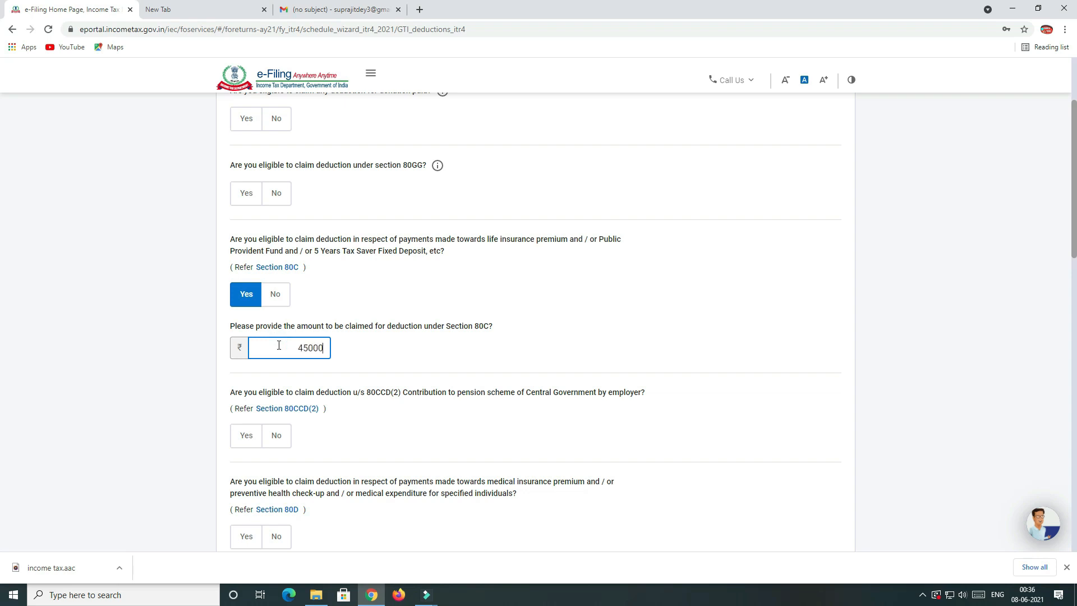
Tick 80TTA savings-interest in the other-deductions table and enter 0 as its amount.
scroll(315, 374, "down", 2)
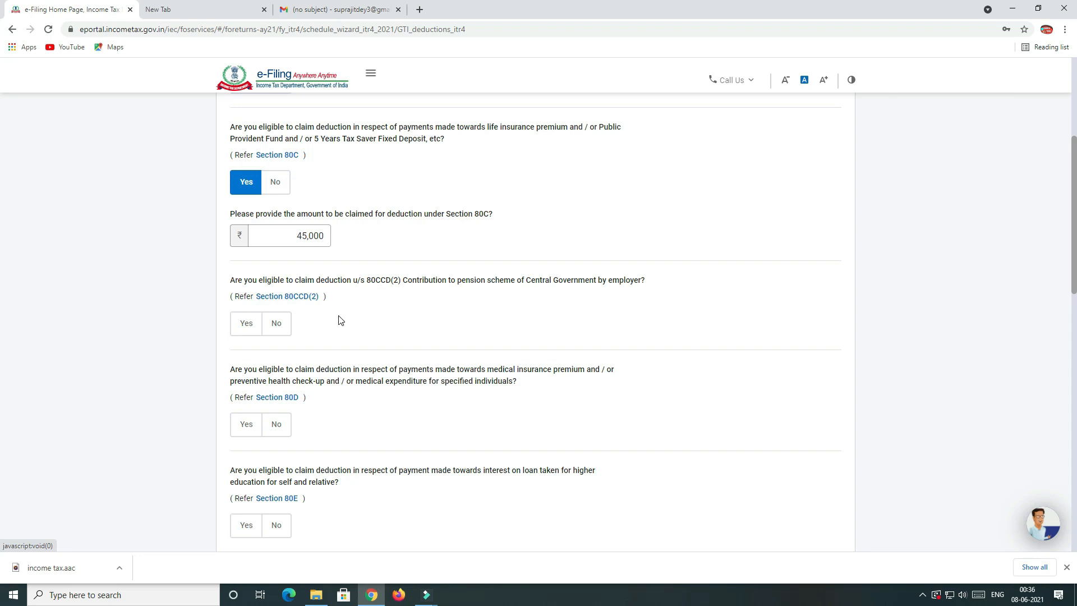
scroll(338, 336, "down", 1)
scroll(292, 381, "down", 1)
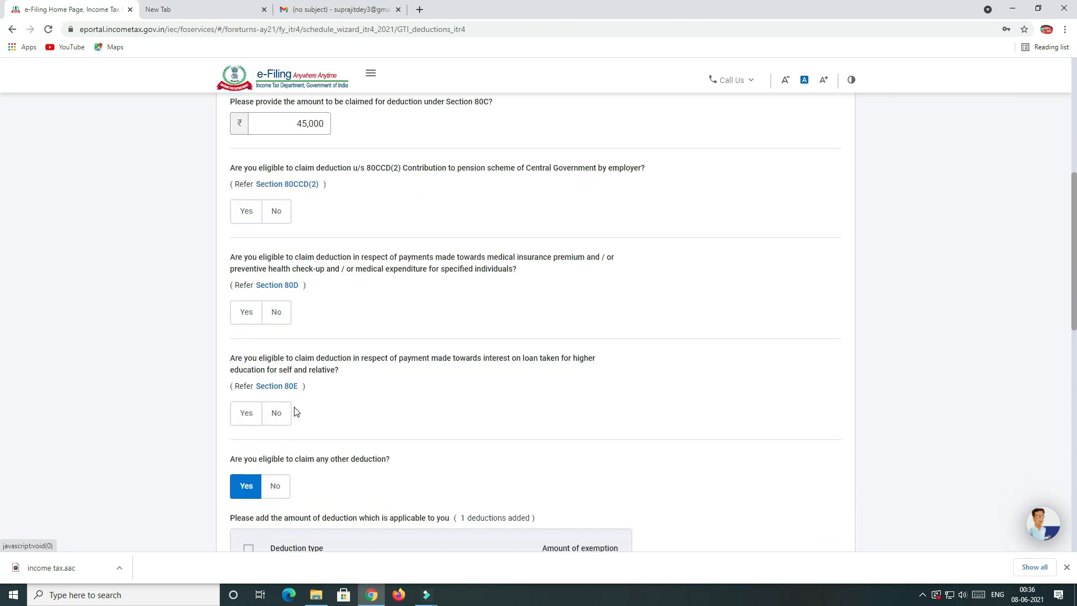
scroll(296, 412, "down", 3)
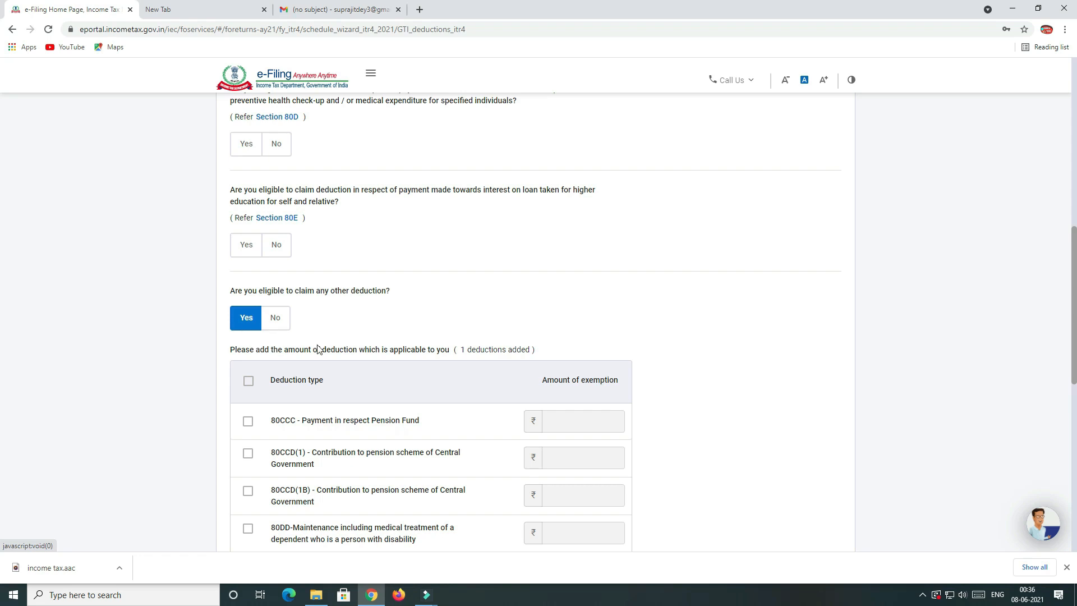
scroll(320, 350, "down", 1)
scroll(376, 333, "down", 3)
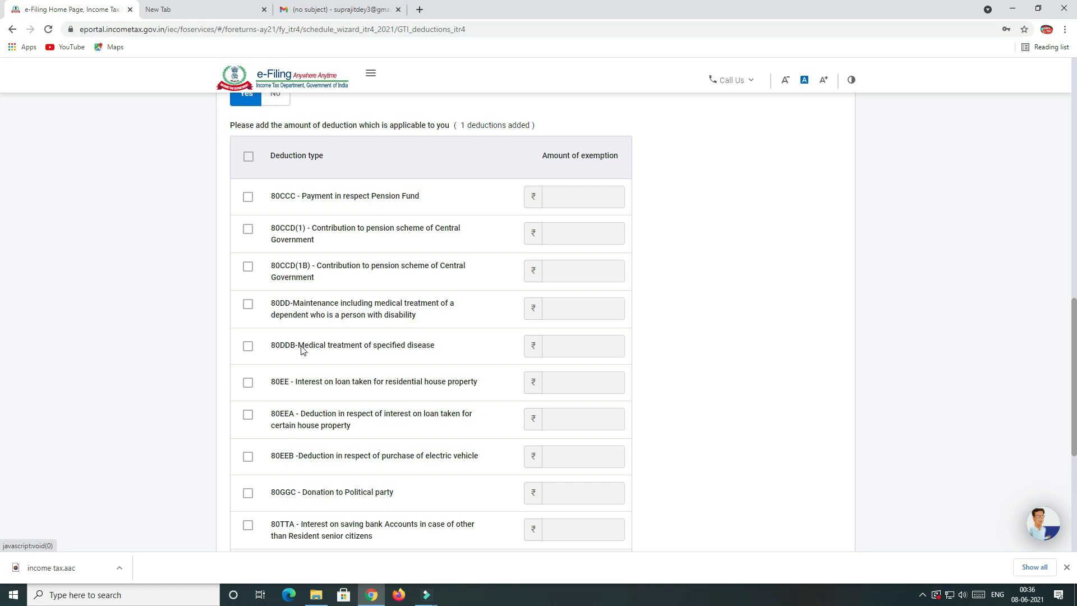
scroll(278, 314, "up", 1)
scroll(400, 376, "down", 1)
scroll(342, 389, "down", 1)
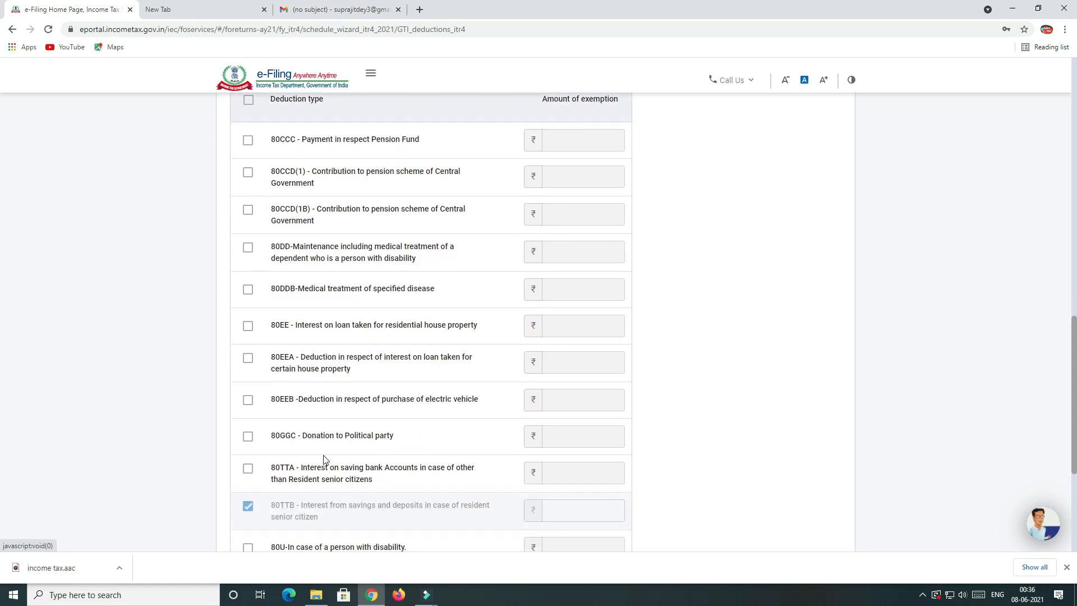
scroll(320, 449, "down", 1)
left_click(251, 417)
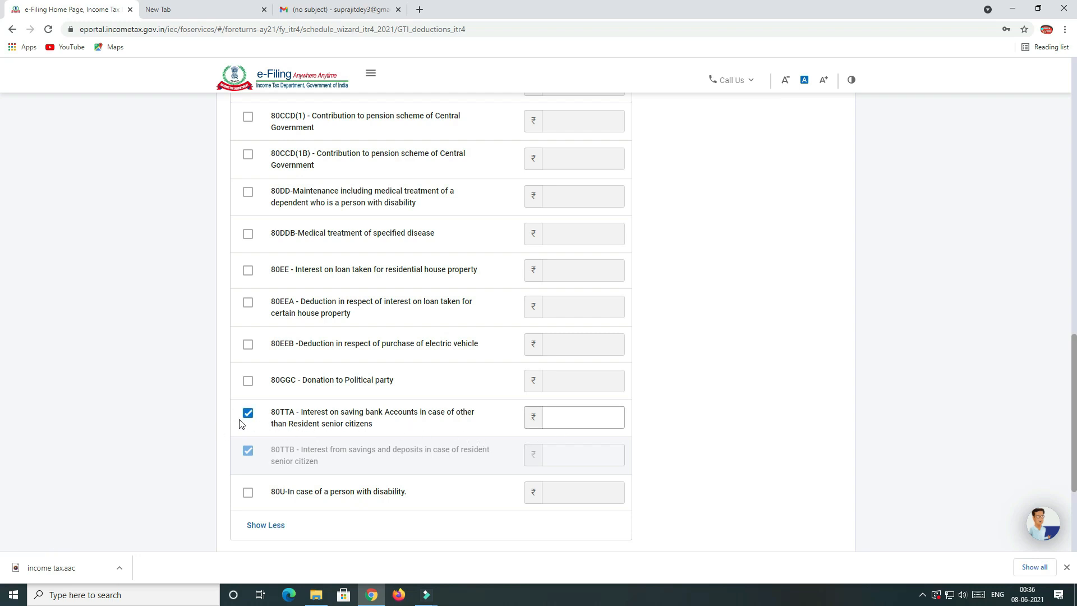
left_click(553, 421)
scroll(602, 418, "down", 3)
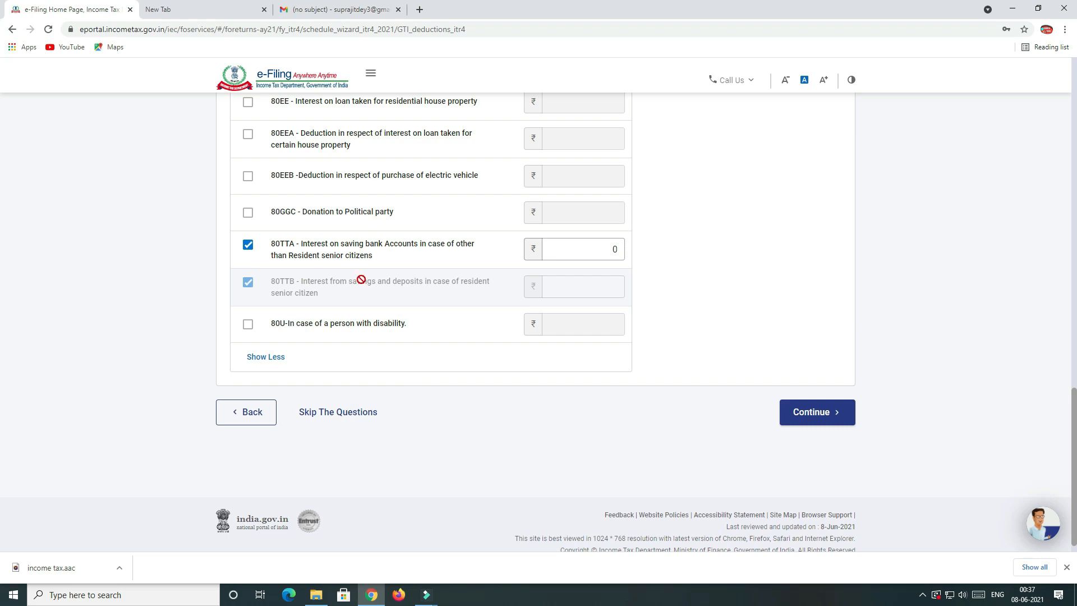
scroll(361, 279, "up", 5)
scroll(363, 283, "down", 4)
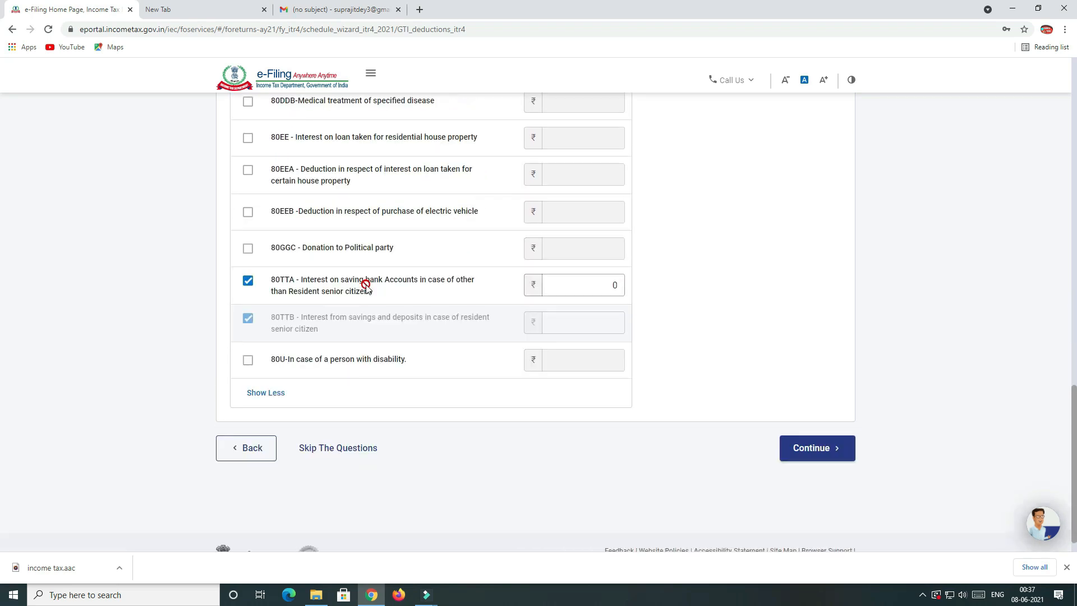
scroll(362, 283, "up", 6)
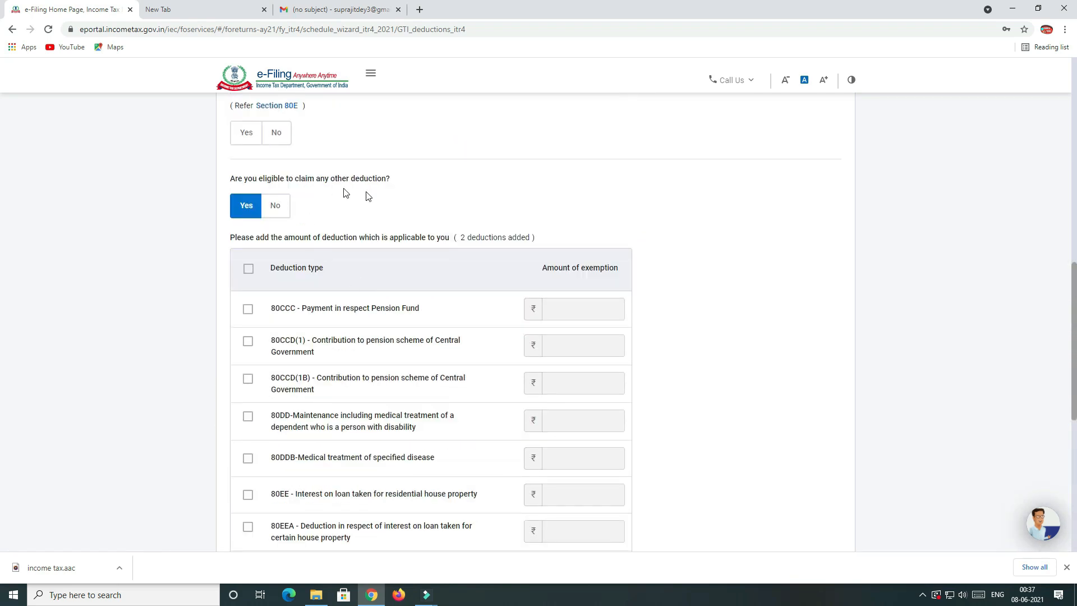
scroll(392, 373, "down", 7)
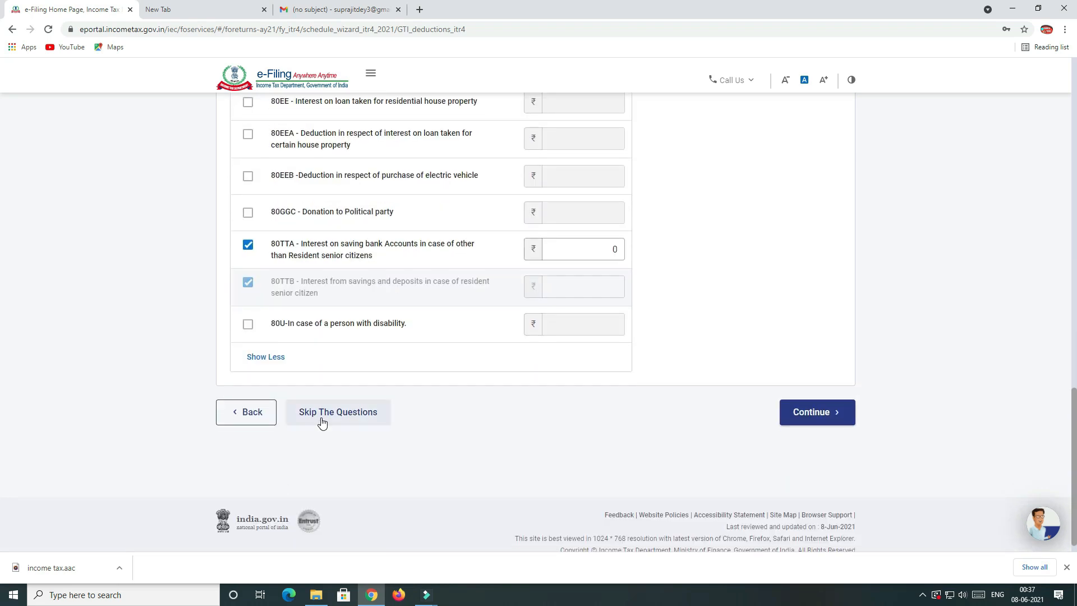
Submit the Deduction page answers with 45,000 claimed under 80C.
left_click(816, 422)
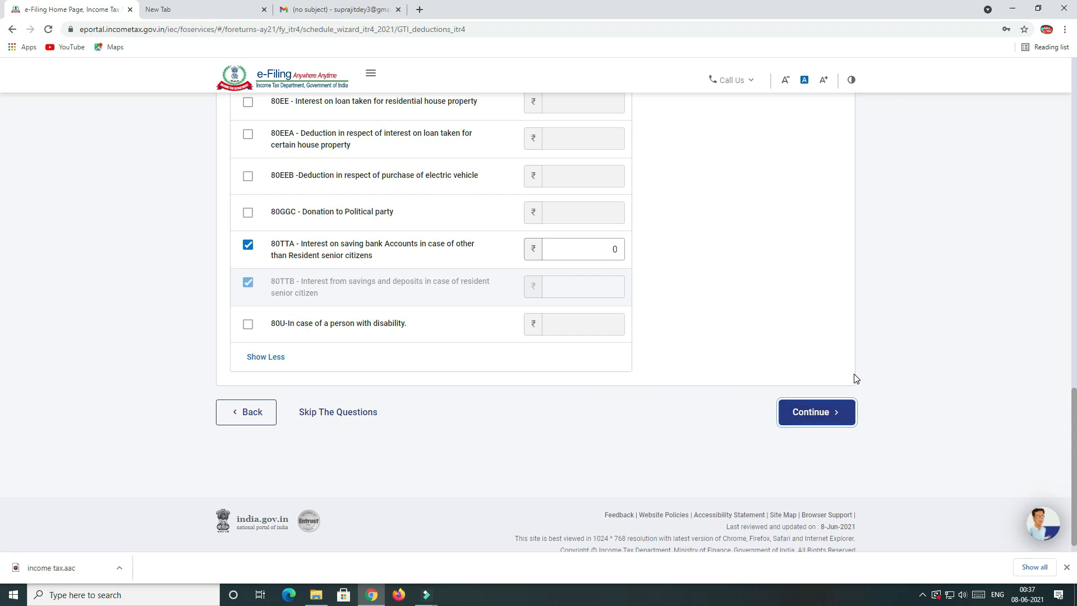
scroll(852, 380, "up", 10)
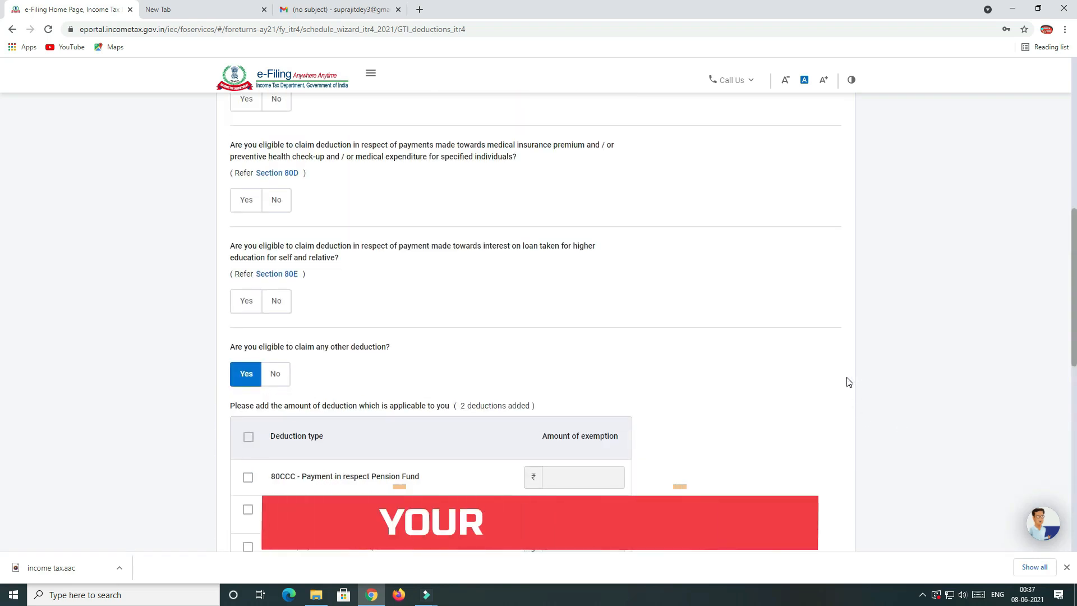
scroll(810, 397, "up", 4)
scroll(810, 399, "down", 13)
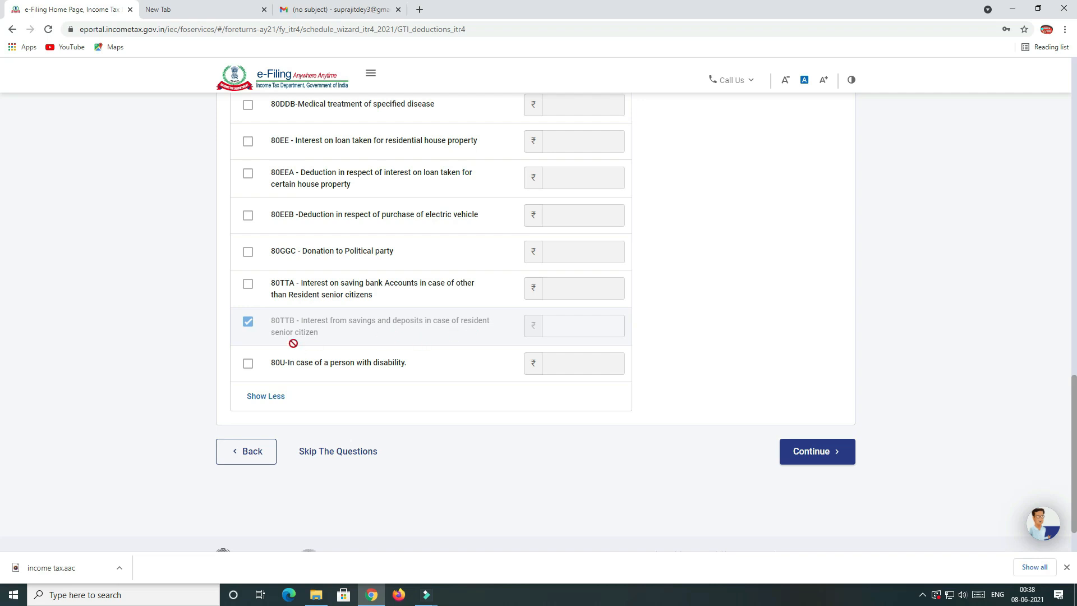
Recheck the 80TTA deduction entry, then resubmit and proceed past the deductions page.
left_click(556, 293)
scroll(429, 322, "down", 1)
left_click(810, 400)
scroll(645, 443, "up", 3)
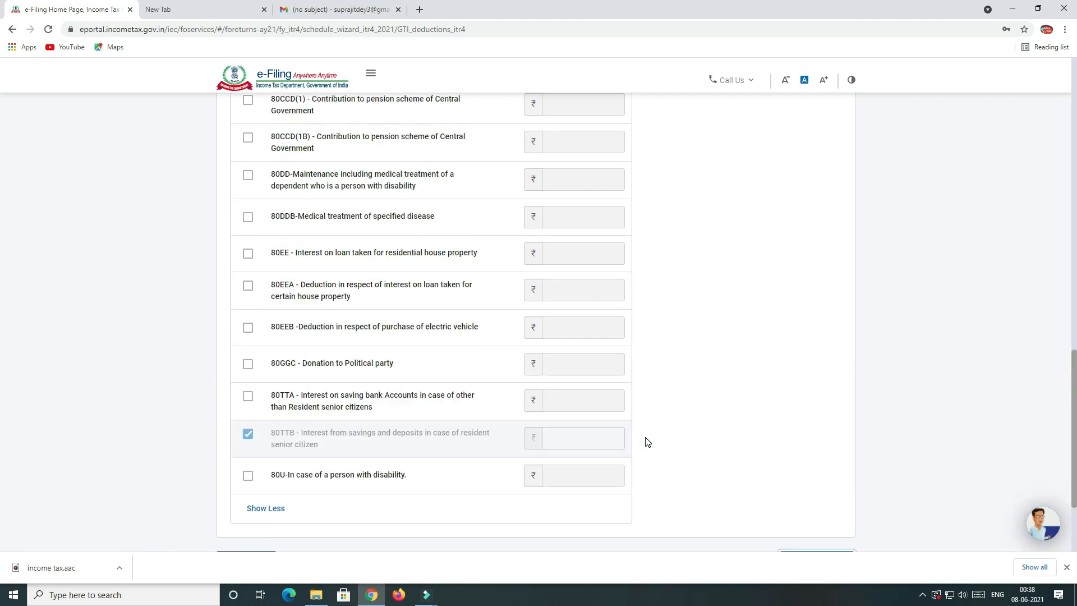
scroll(646, 443, "up", 15)
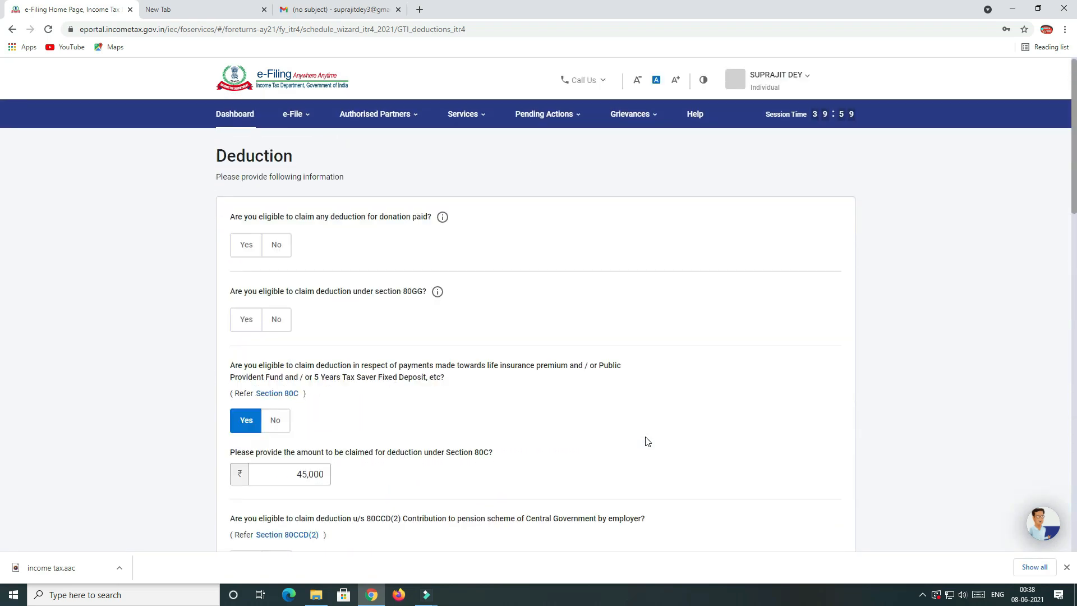
scroll(646, 441, "down", 15)
left_click(820, 395)
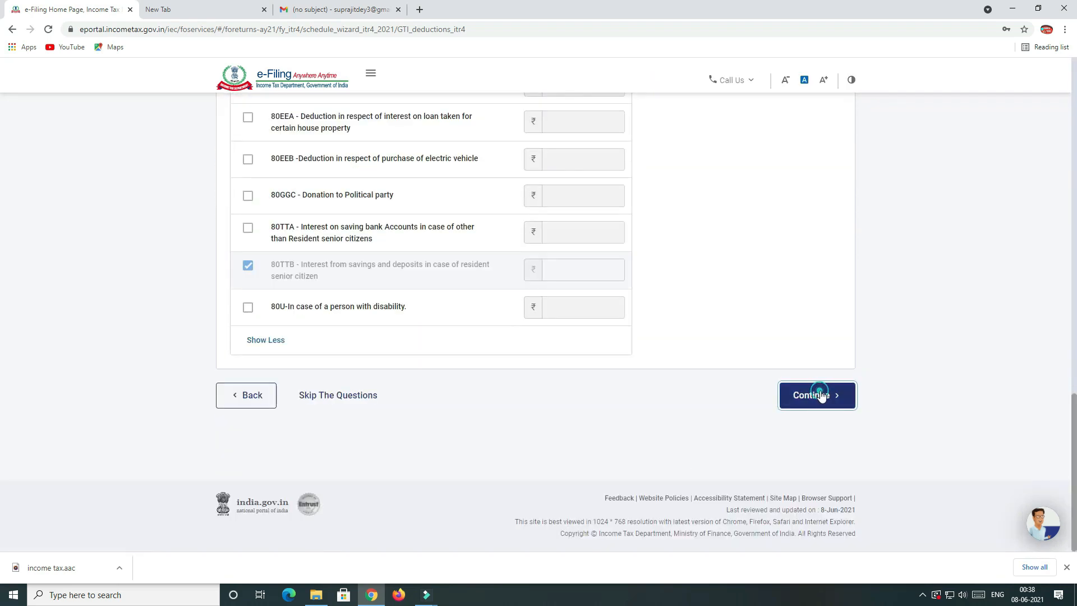
Select the notice text saying the portal is unavailable on 08th June 2021, 12:30–04:00 AM.
mouse_move(433, 597)
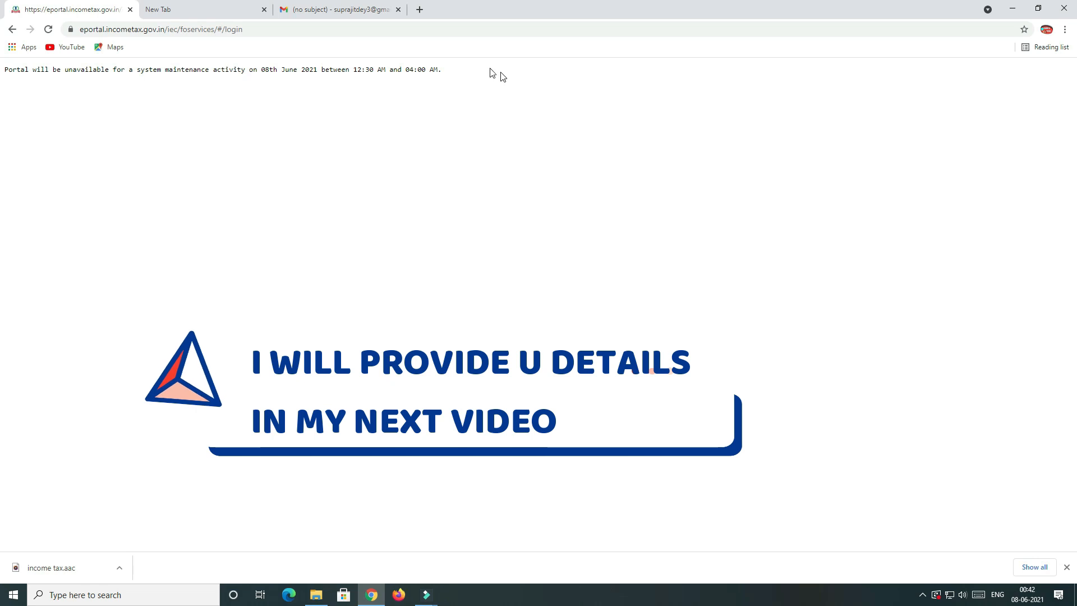
left_click_drag(447, 72, 1, 71)
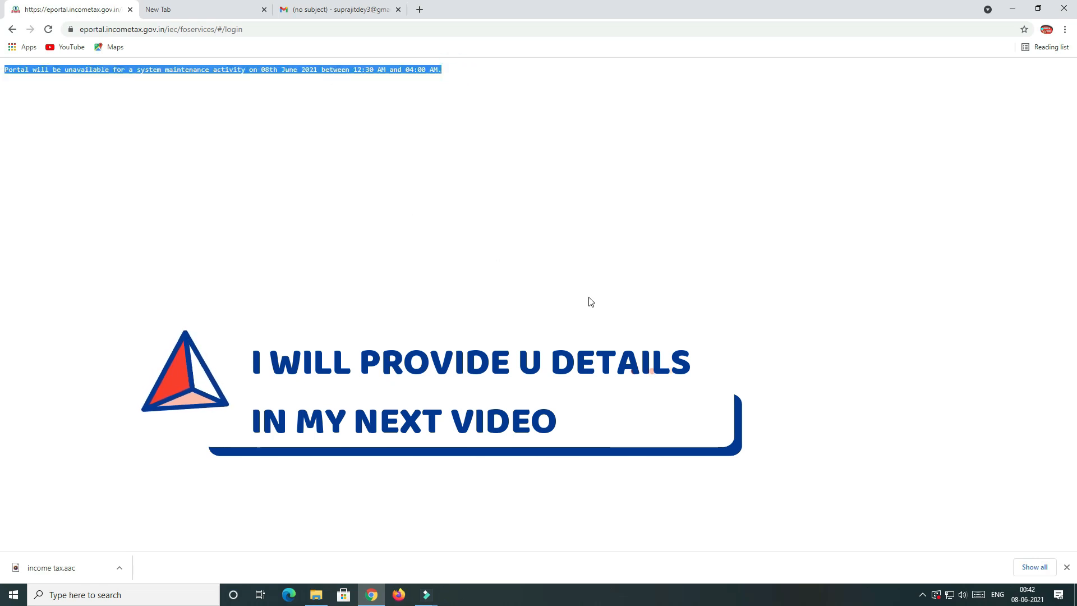